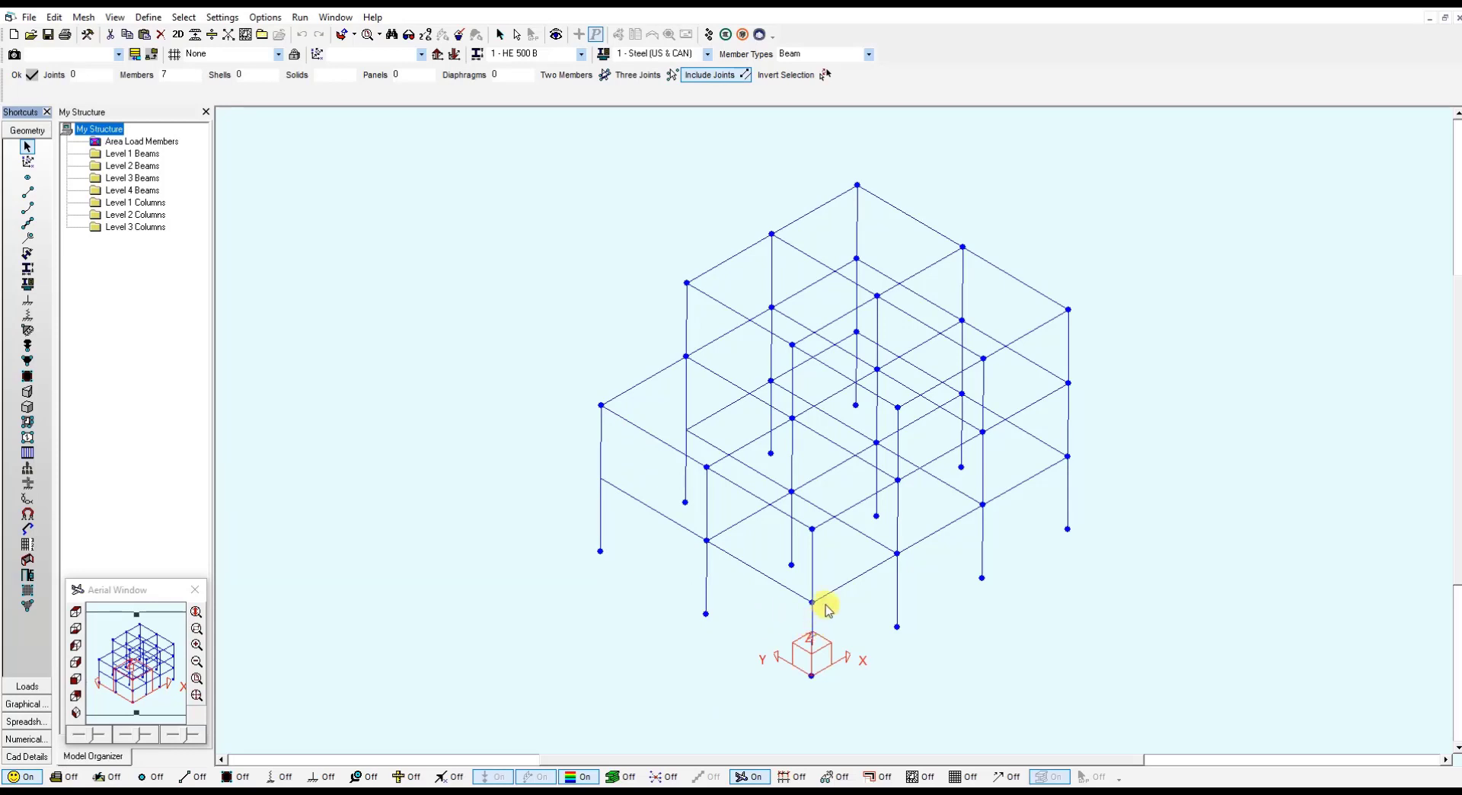
Step: Review the frame's section properties with members rendered, its material assignments, and the supports at the column bases
click(28, 268)
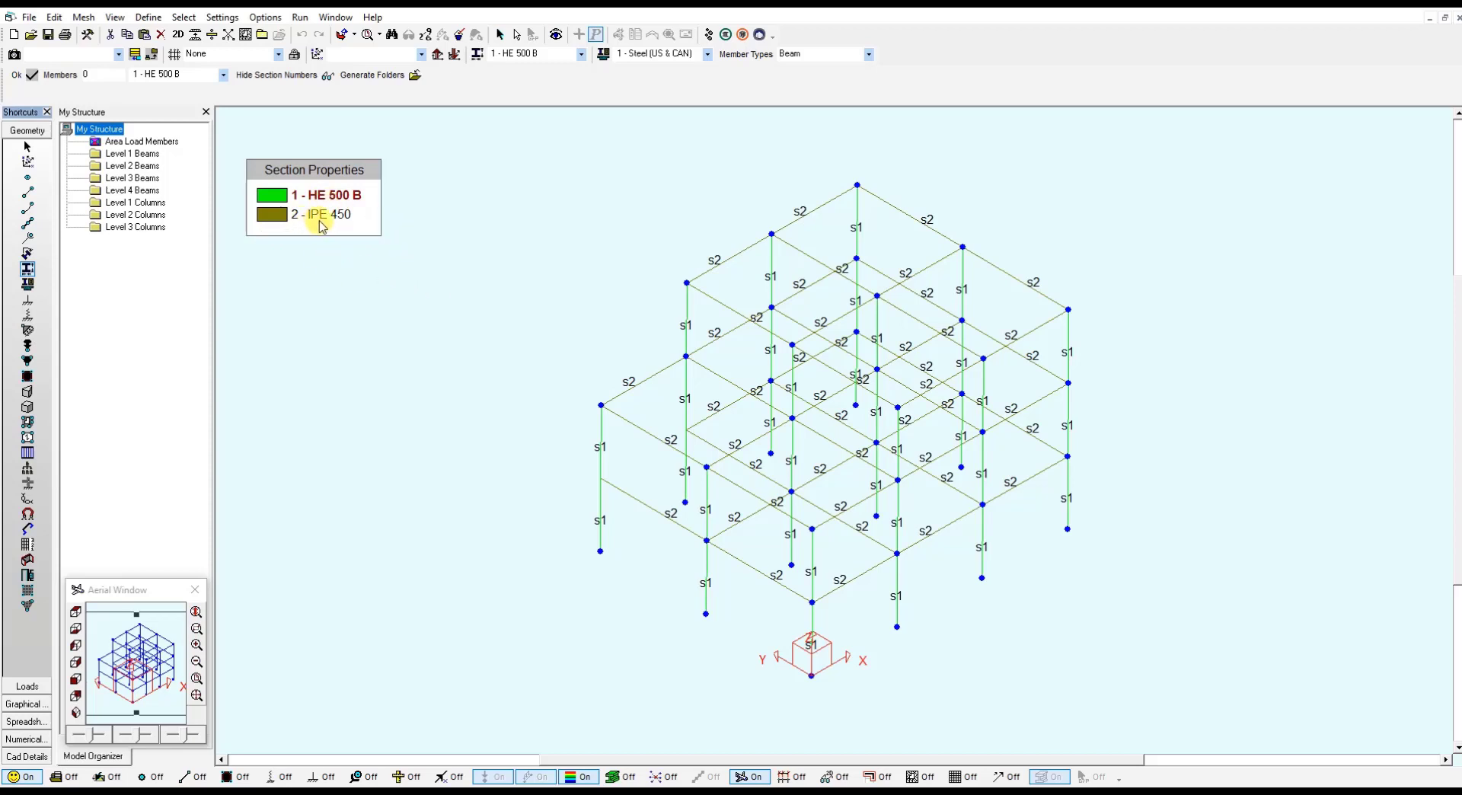
click(617, 777)
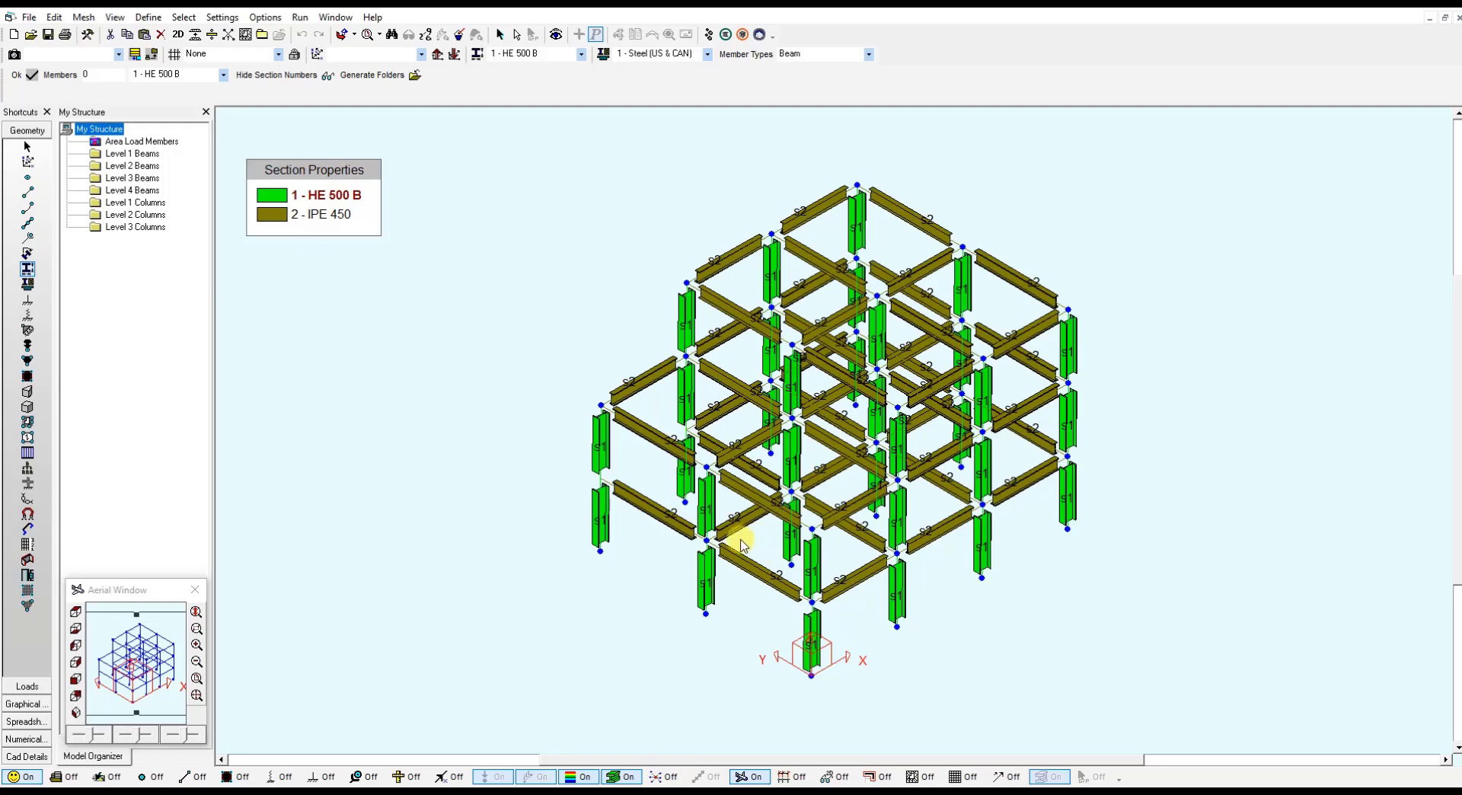
click(618, 777)
click(28, 283)
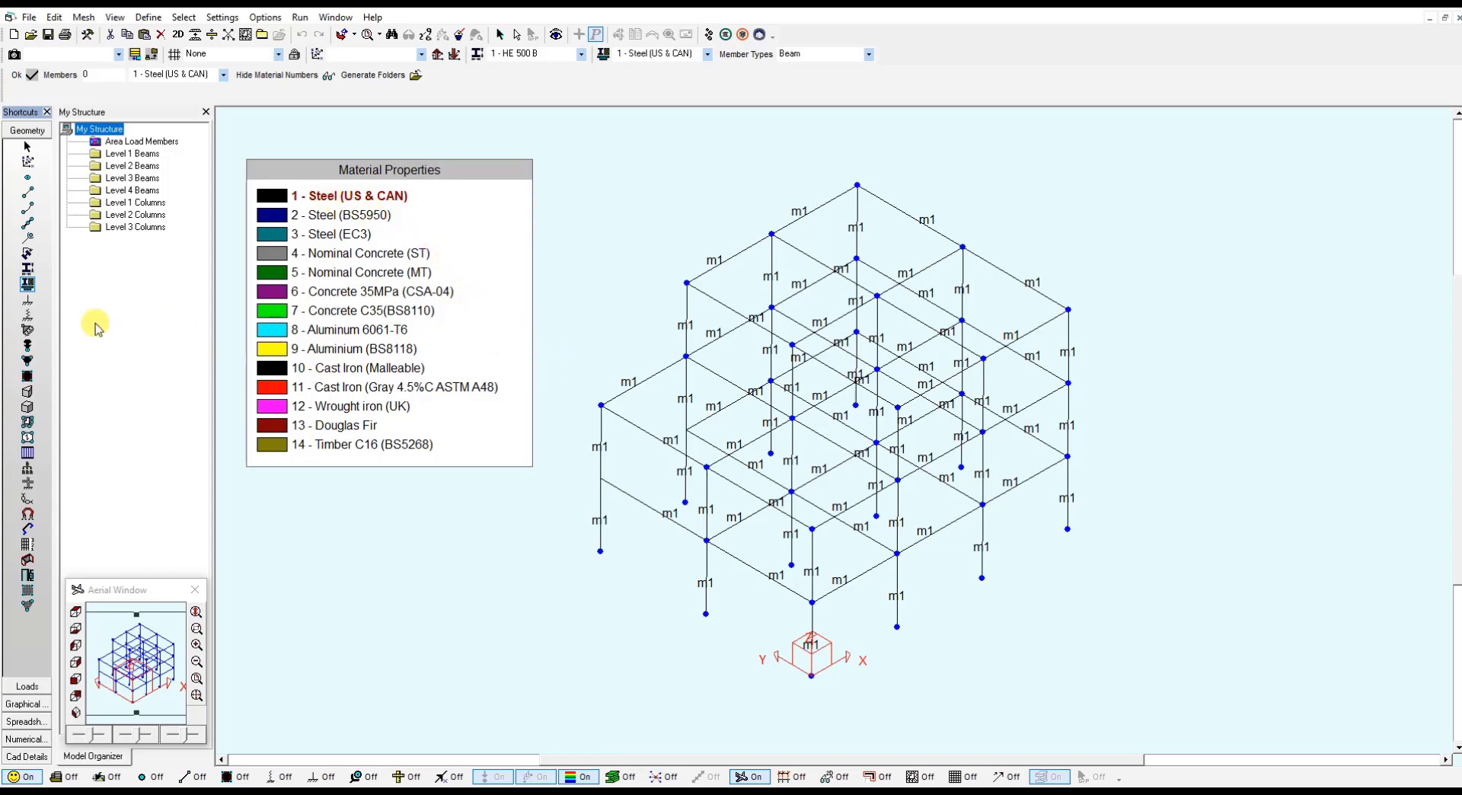
click(28, 302)
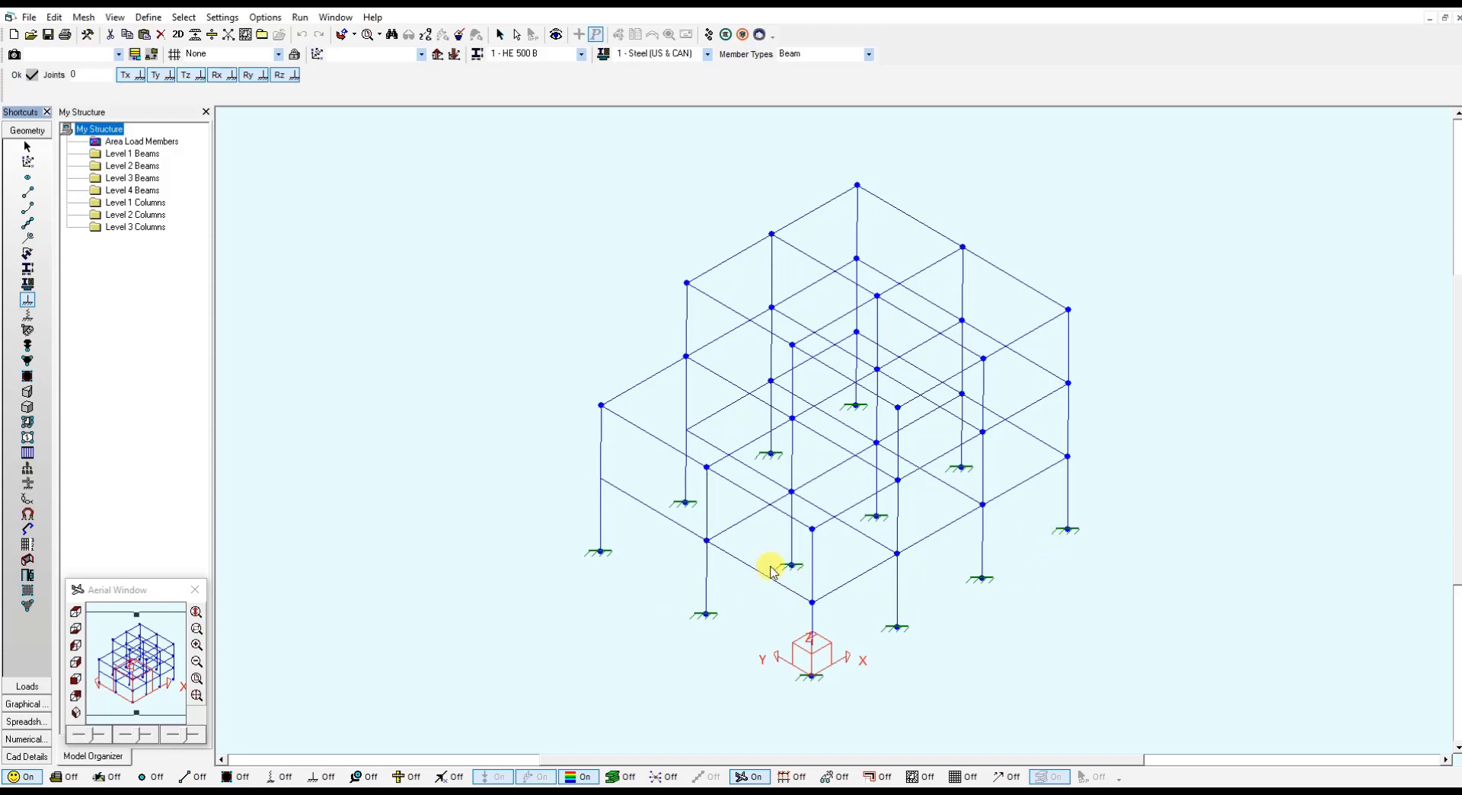
Step: Display the joint and member loads and review the Self-Weight, Dead Load and Live Load cases
click(28, 687)
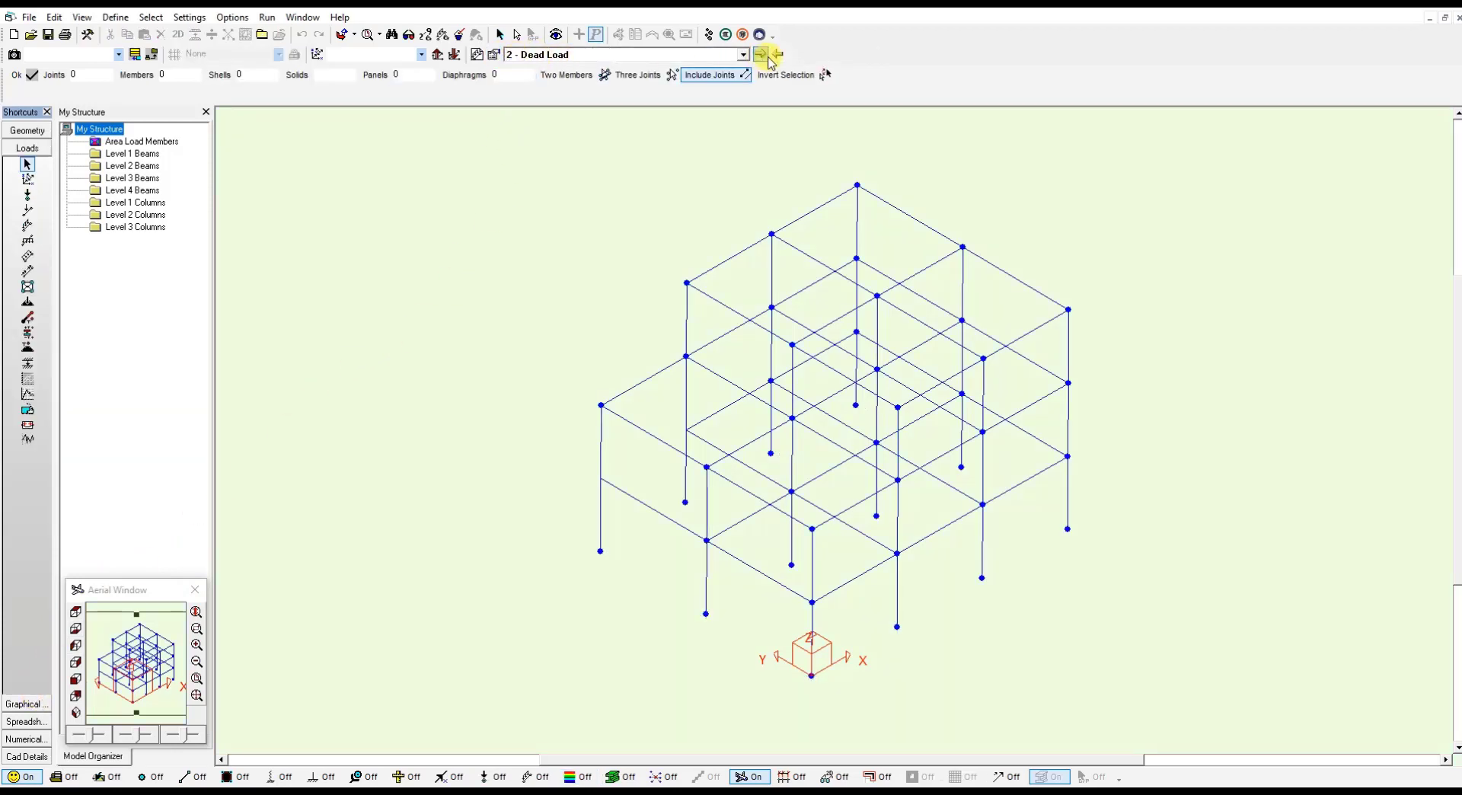
click(742, 54)
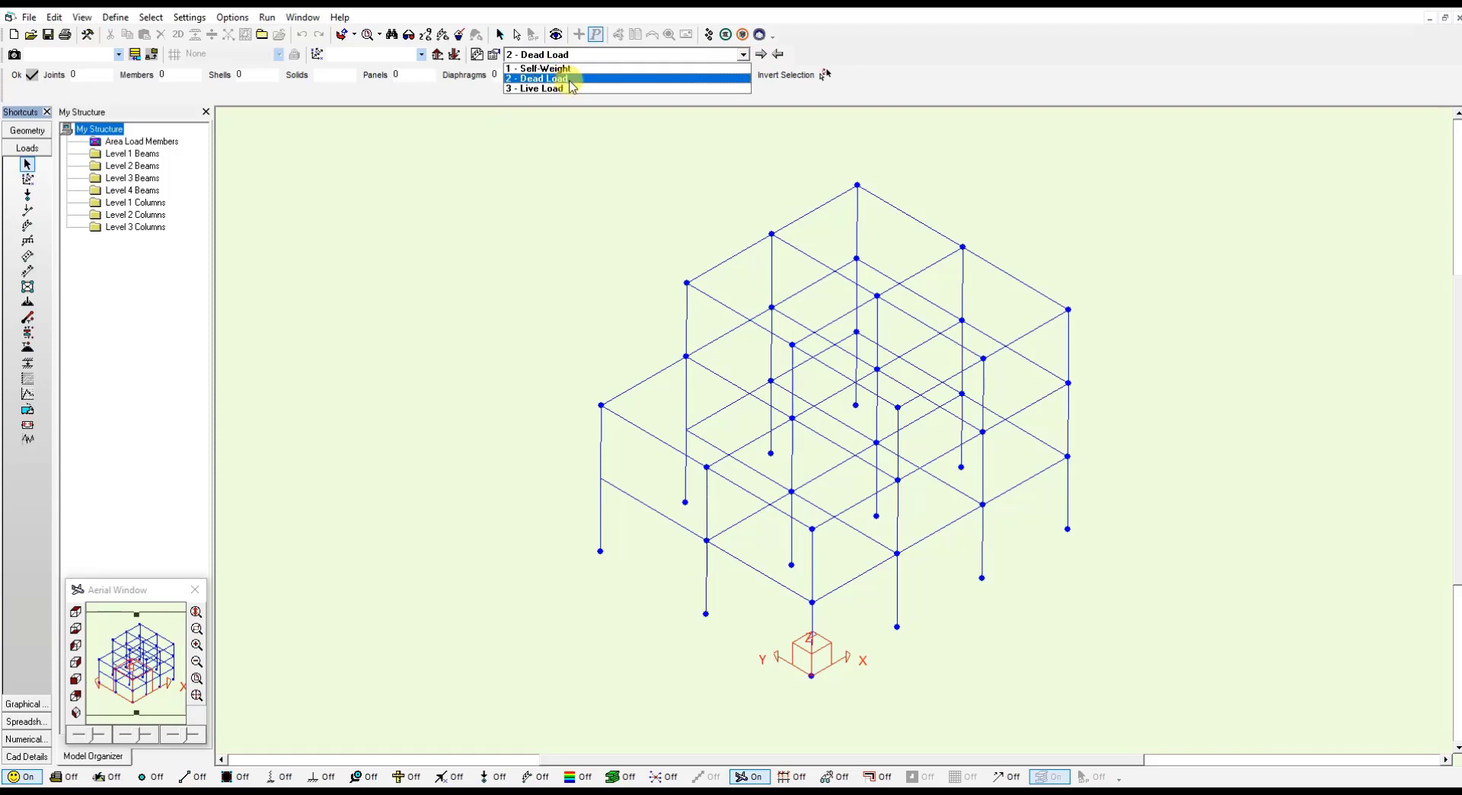
click(544, 68)
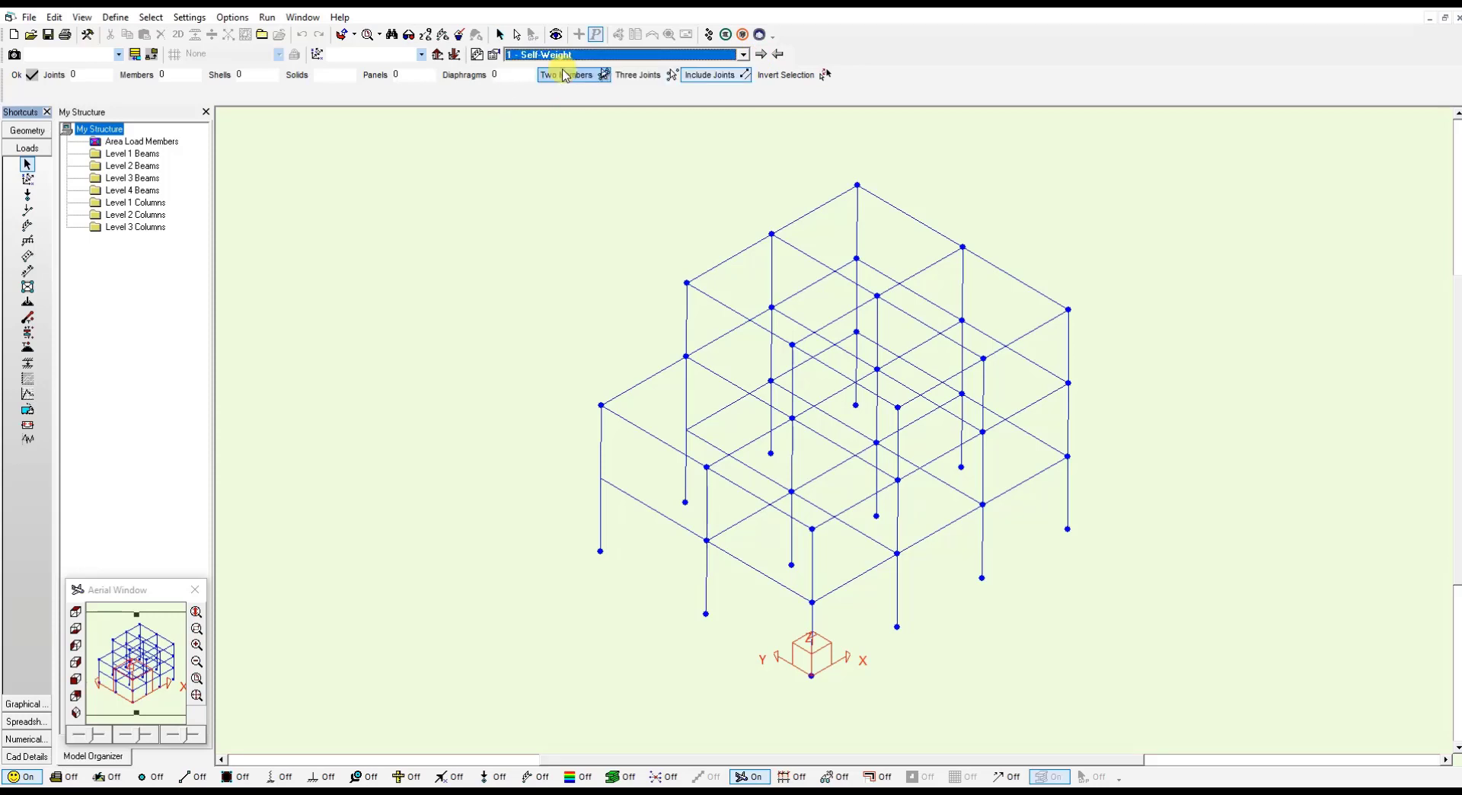
click(537, 776)
click(491, 777)
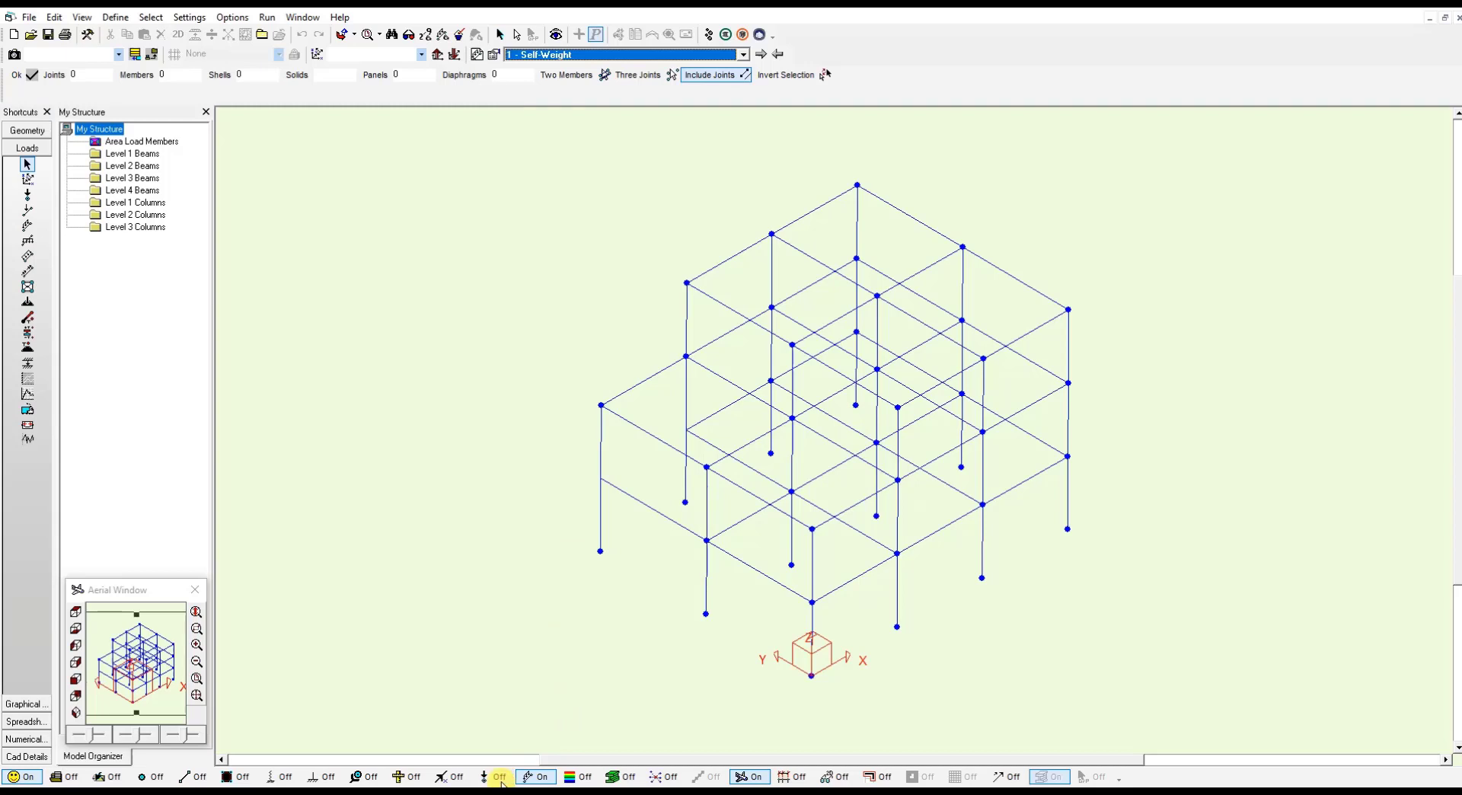
click(776, 54)
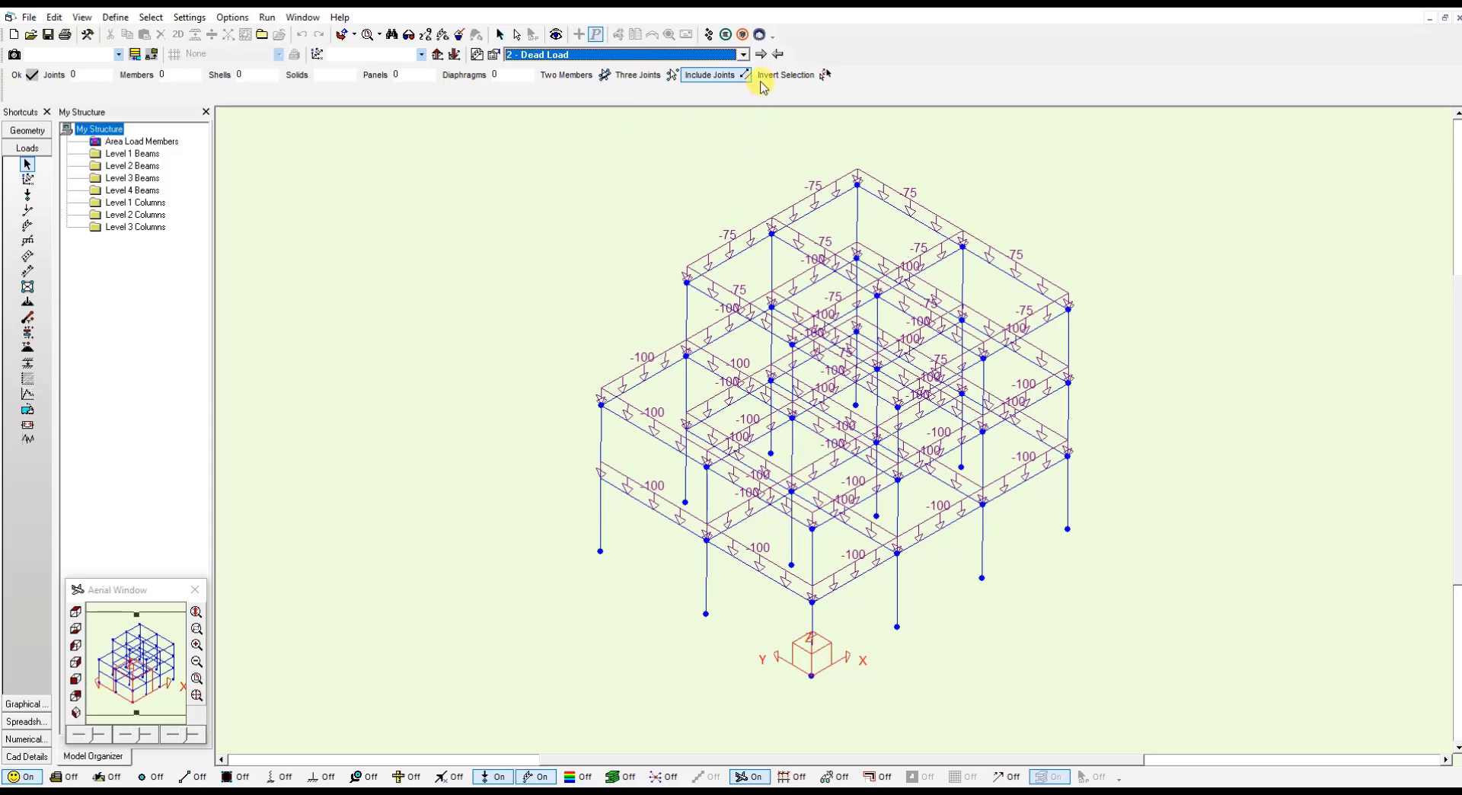
click(760, 53)
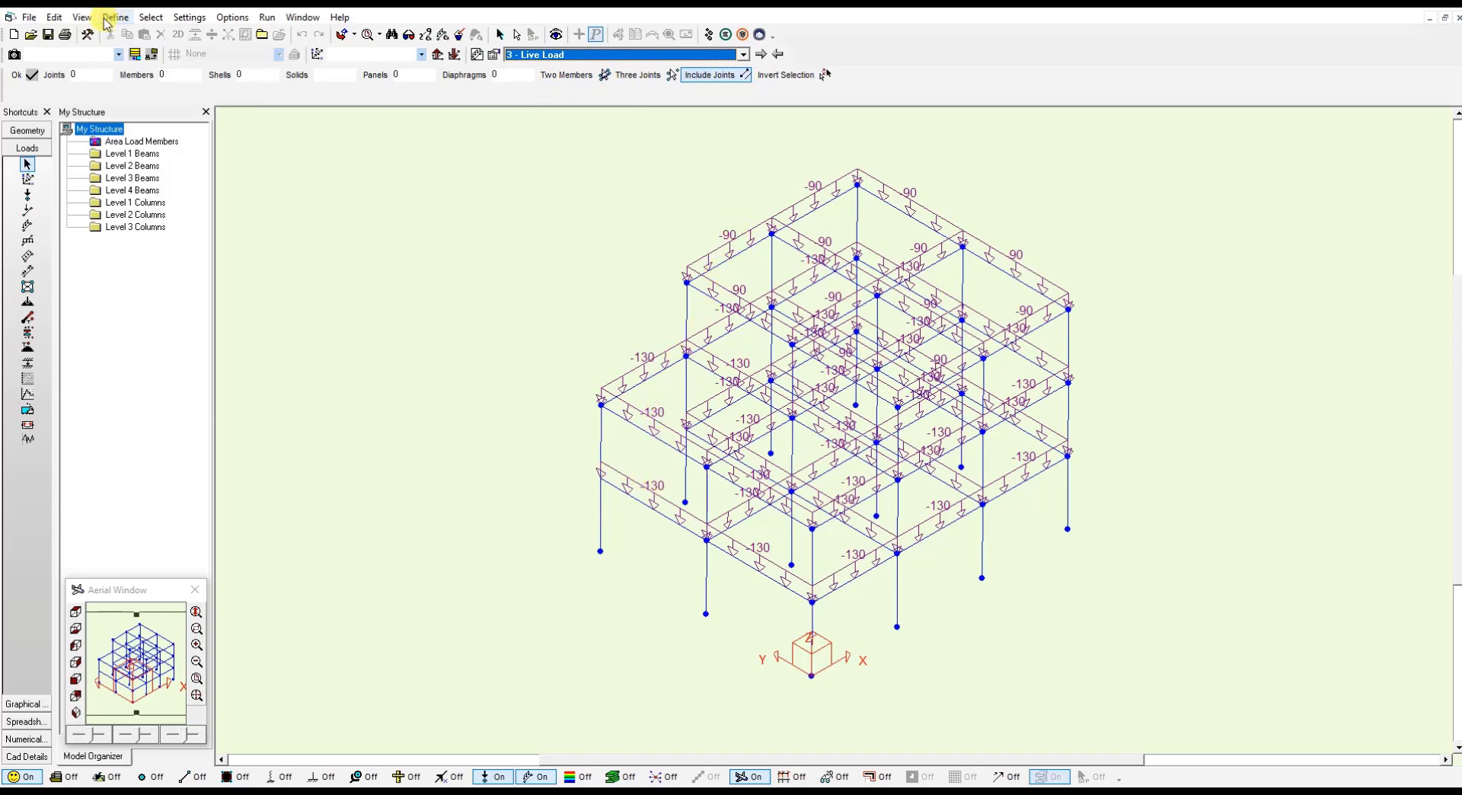
Step: Review the load cases and factors of the 1SW + 1DL + 1LL load combination, then close the editor
click(57, 18)
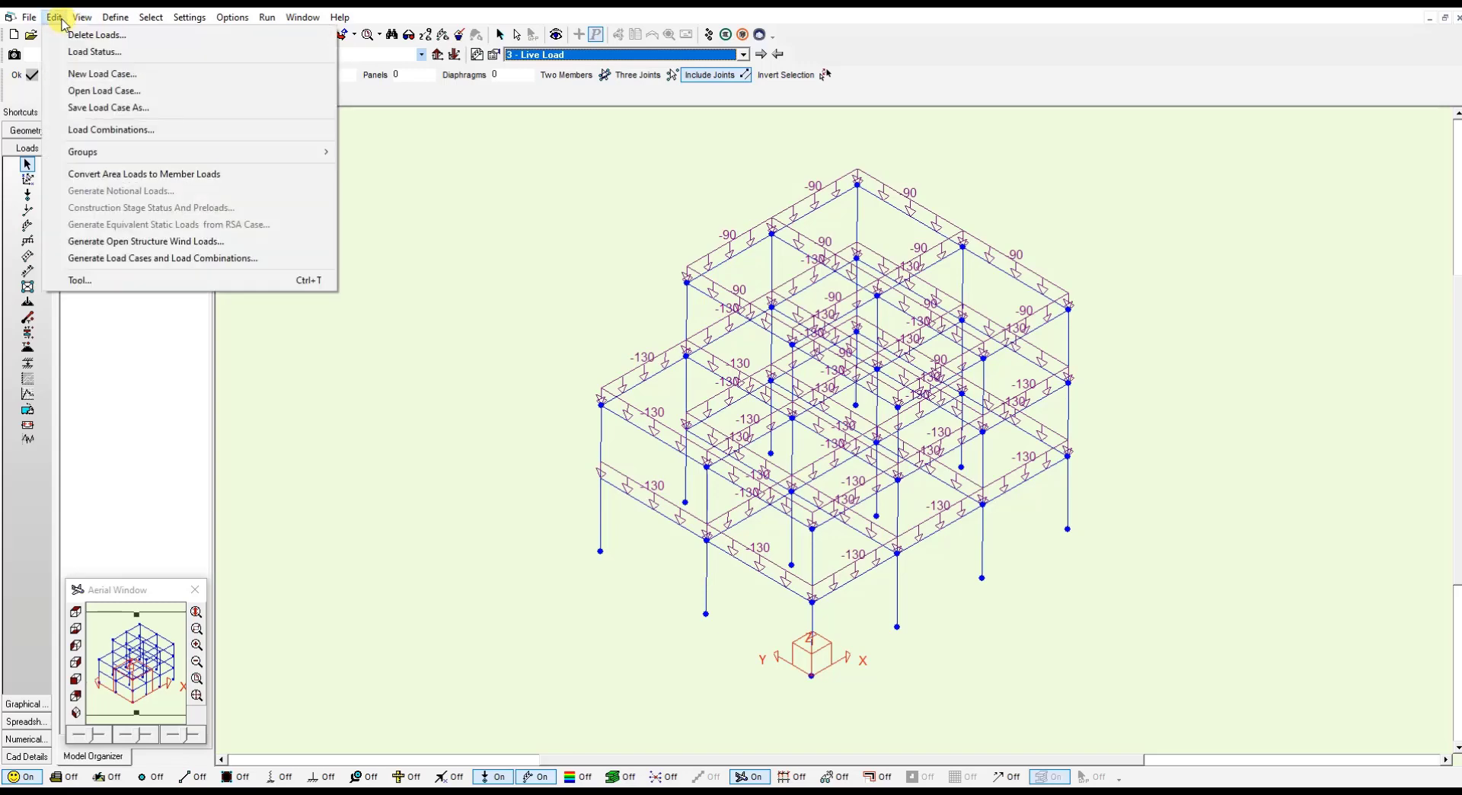
click(171, 131)
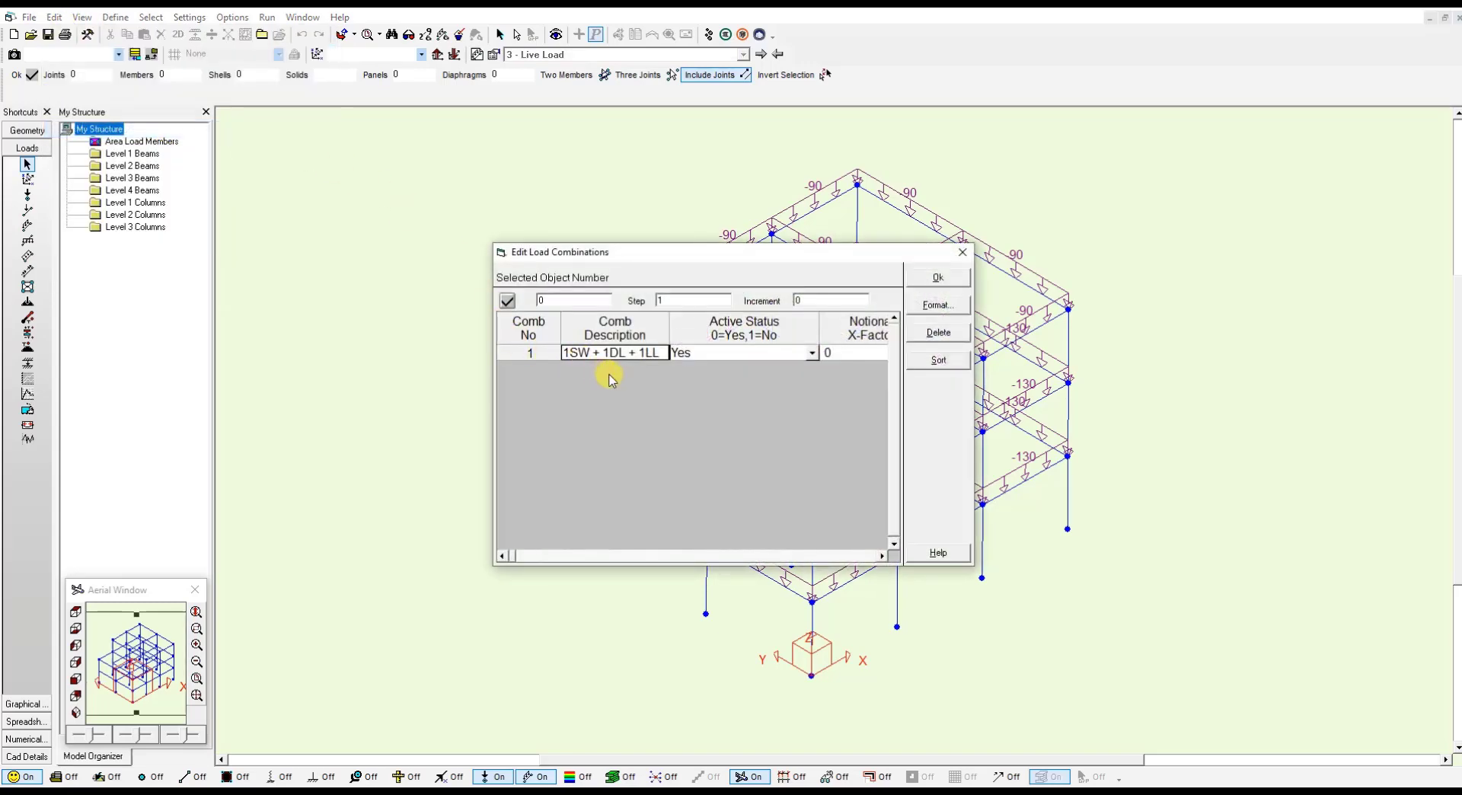
click(884, 558)
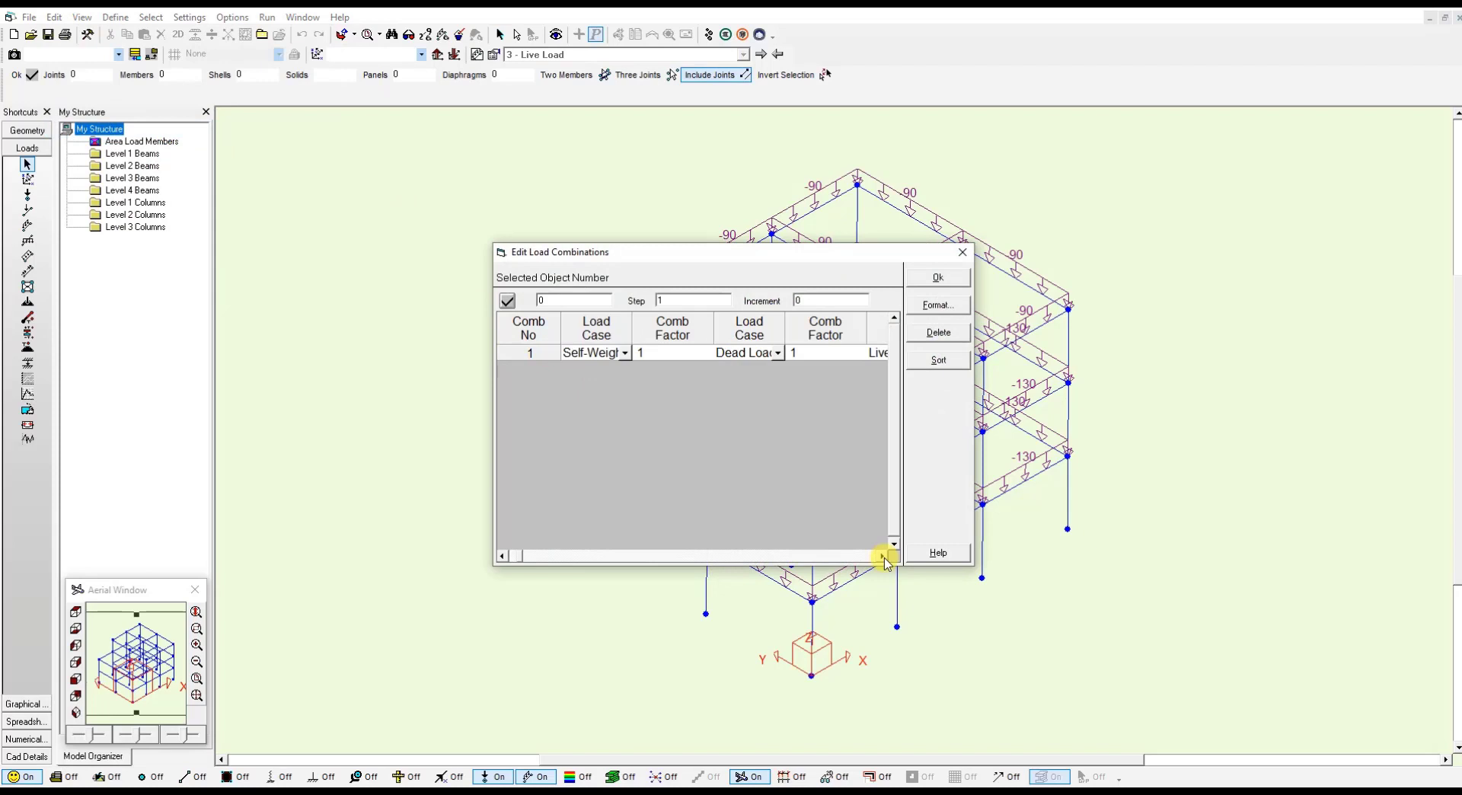
click(884, 558)
click(884, 557)
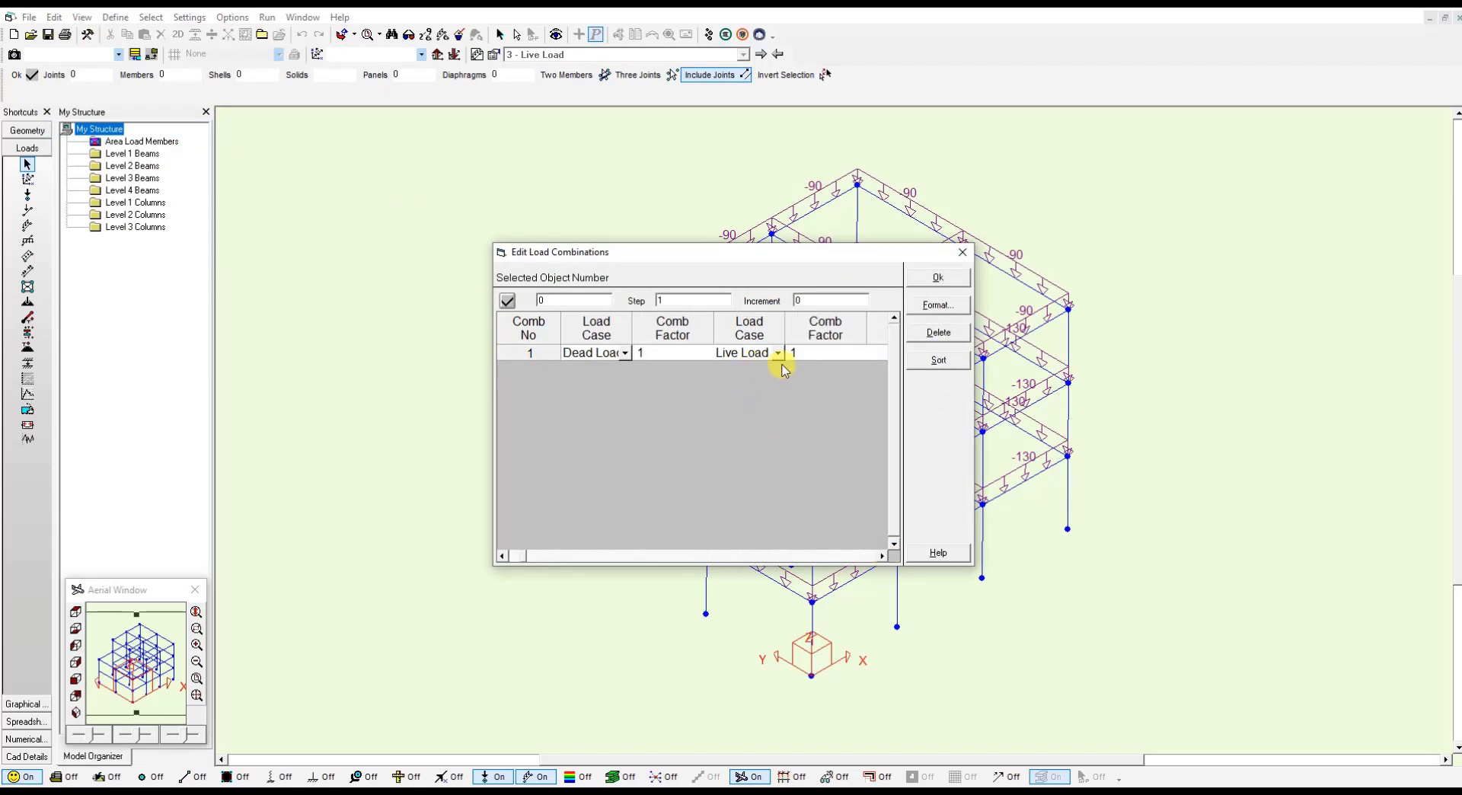
click(940, 279)
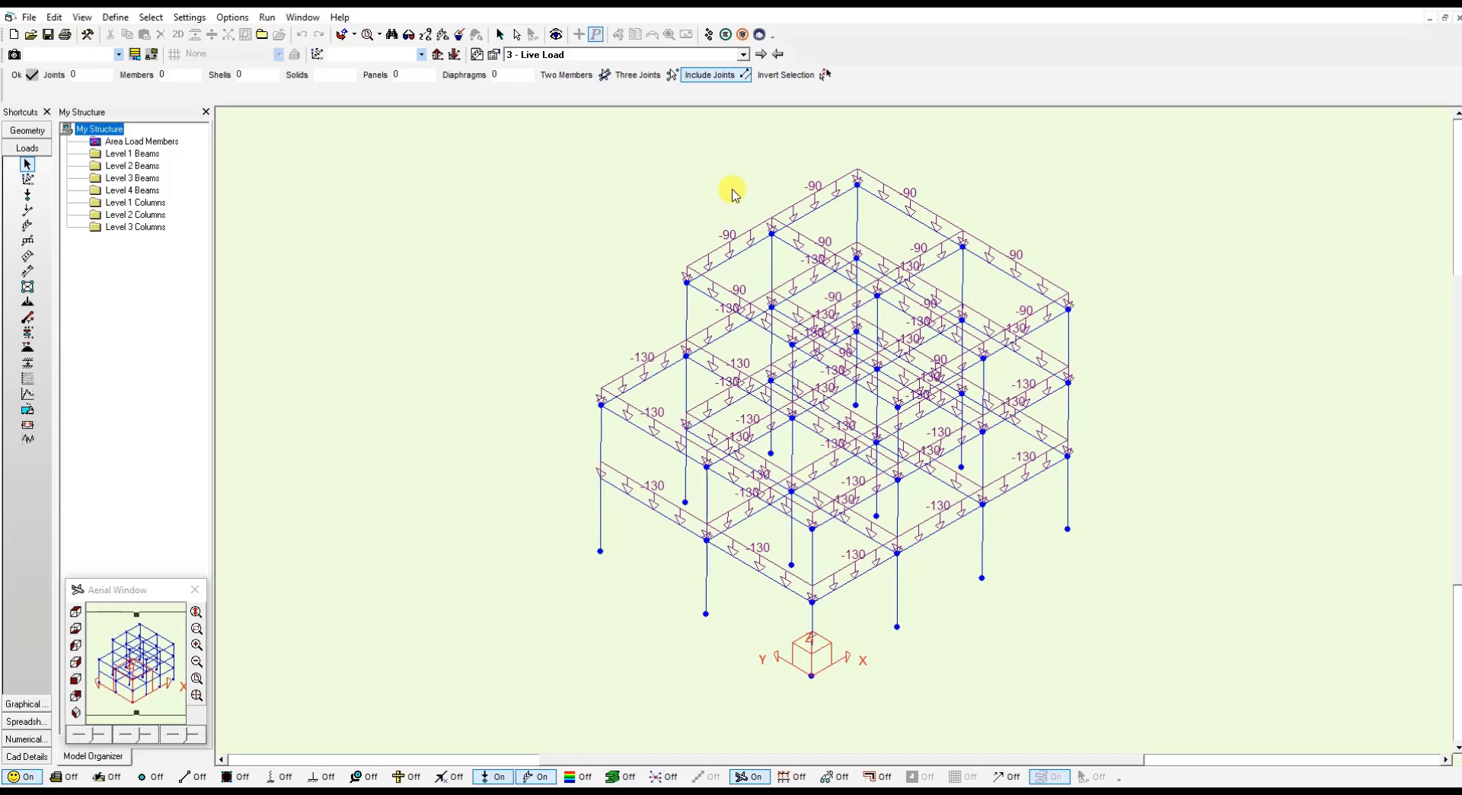
Step: Hide the member loads and enable modelling and analysis by a staged construction sequence in the solver preferences
click(536, 777)
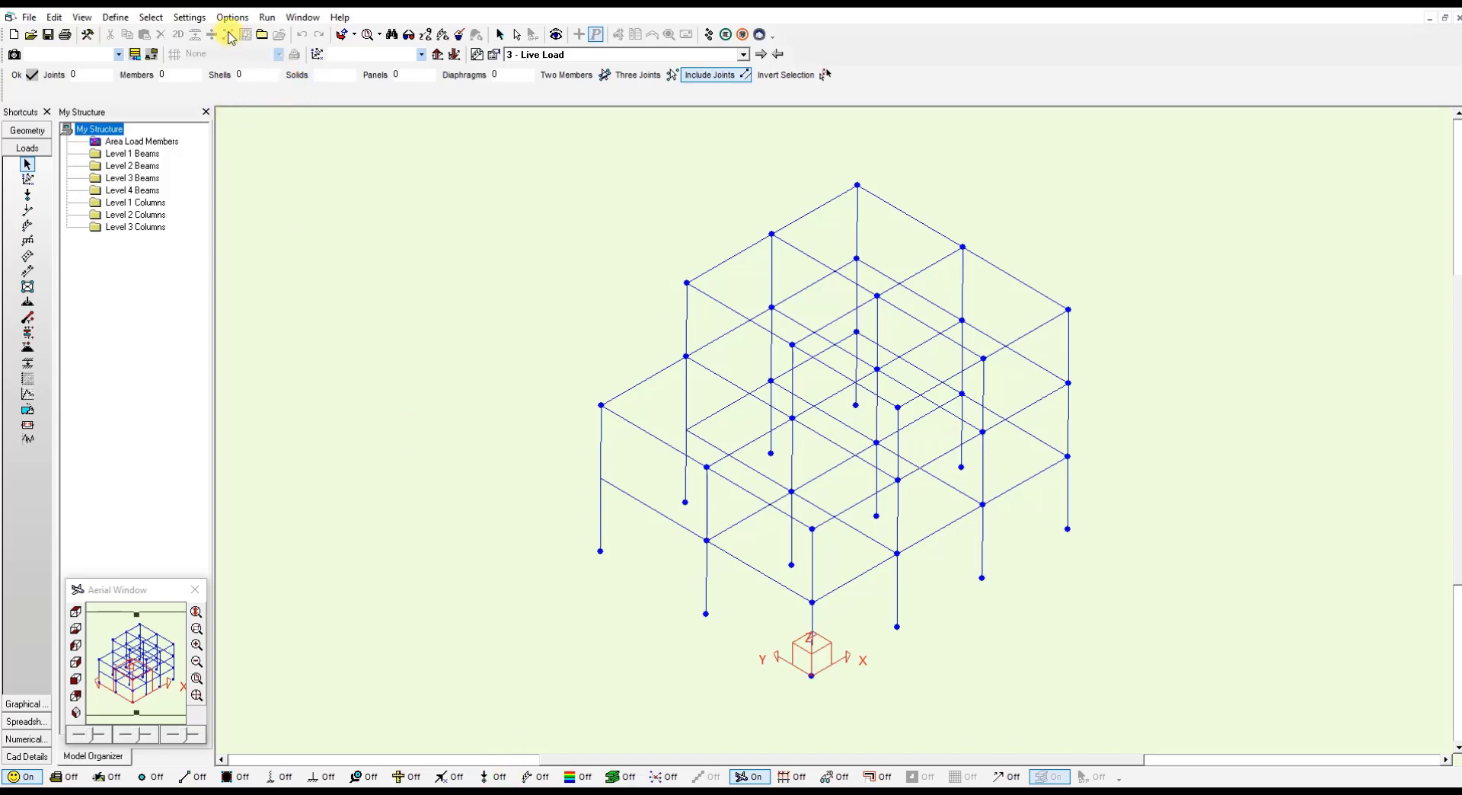
click(190, 17)
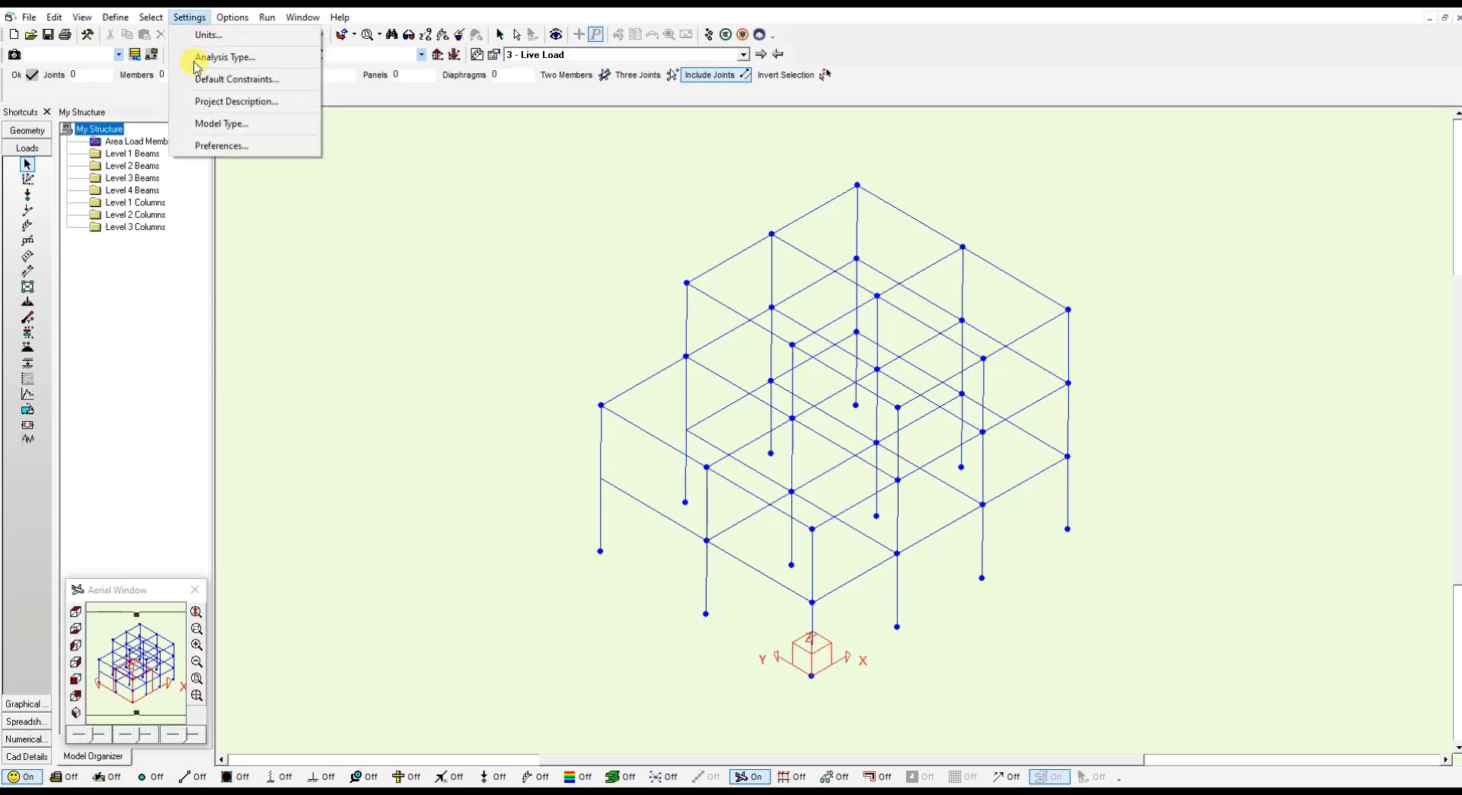
click(245, 146)
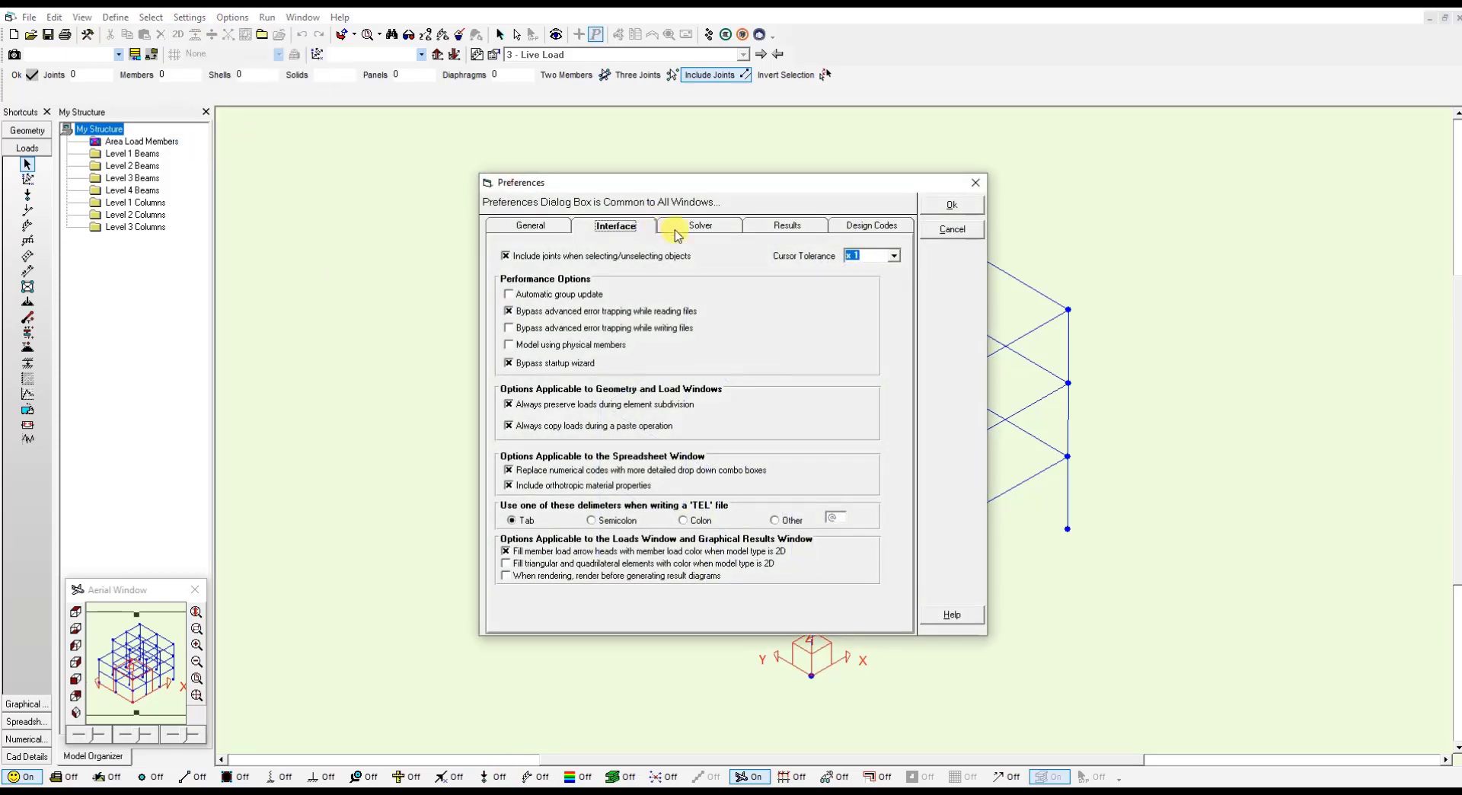
click(699, 226)
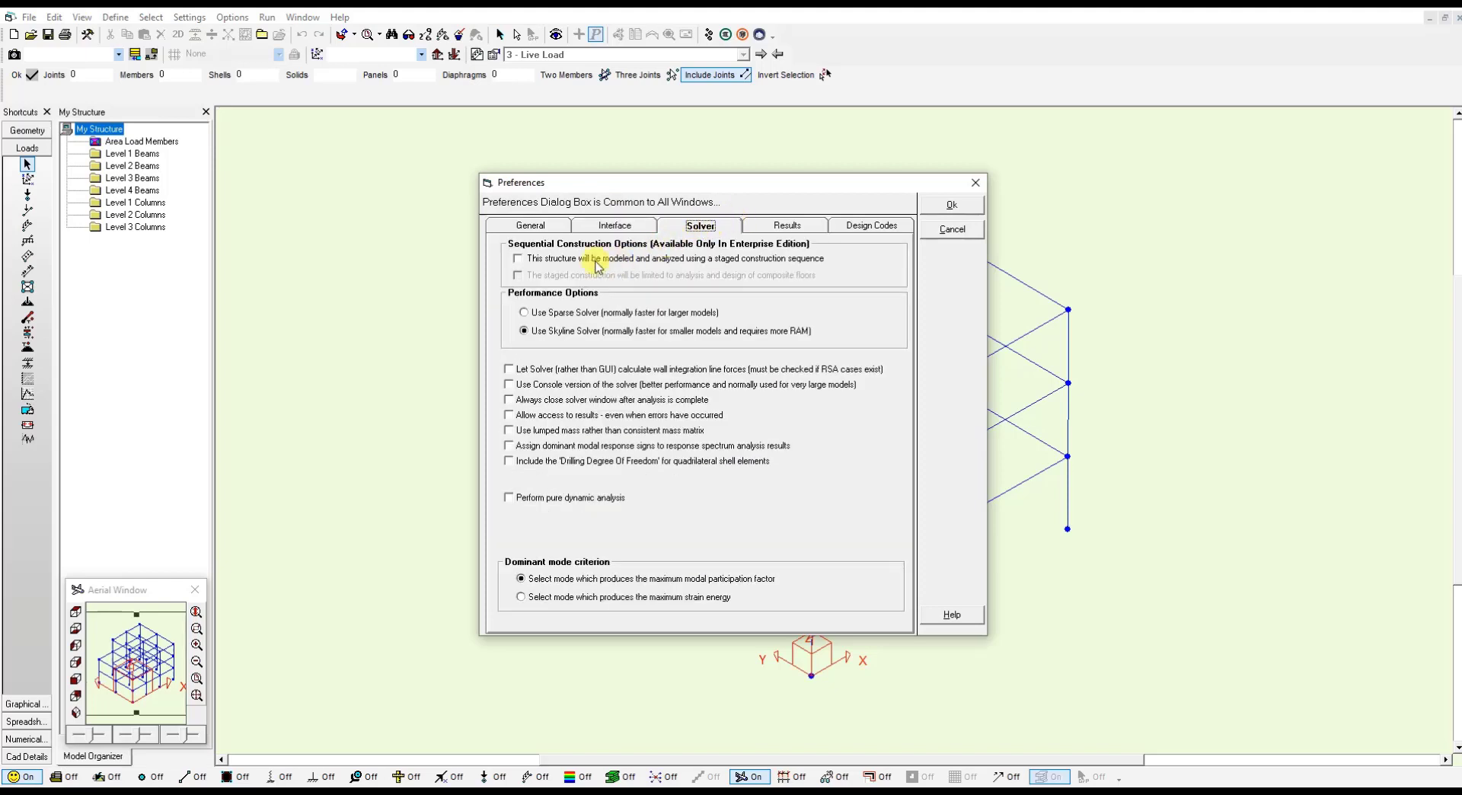
click(519, 260)
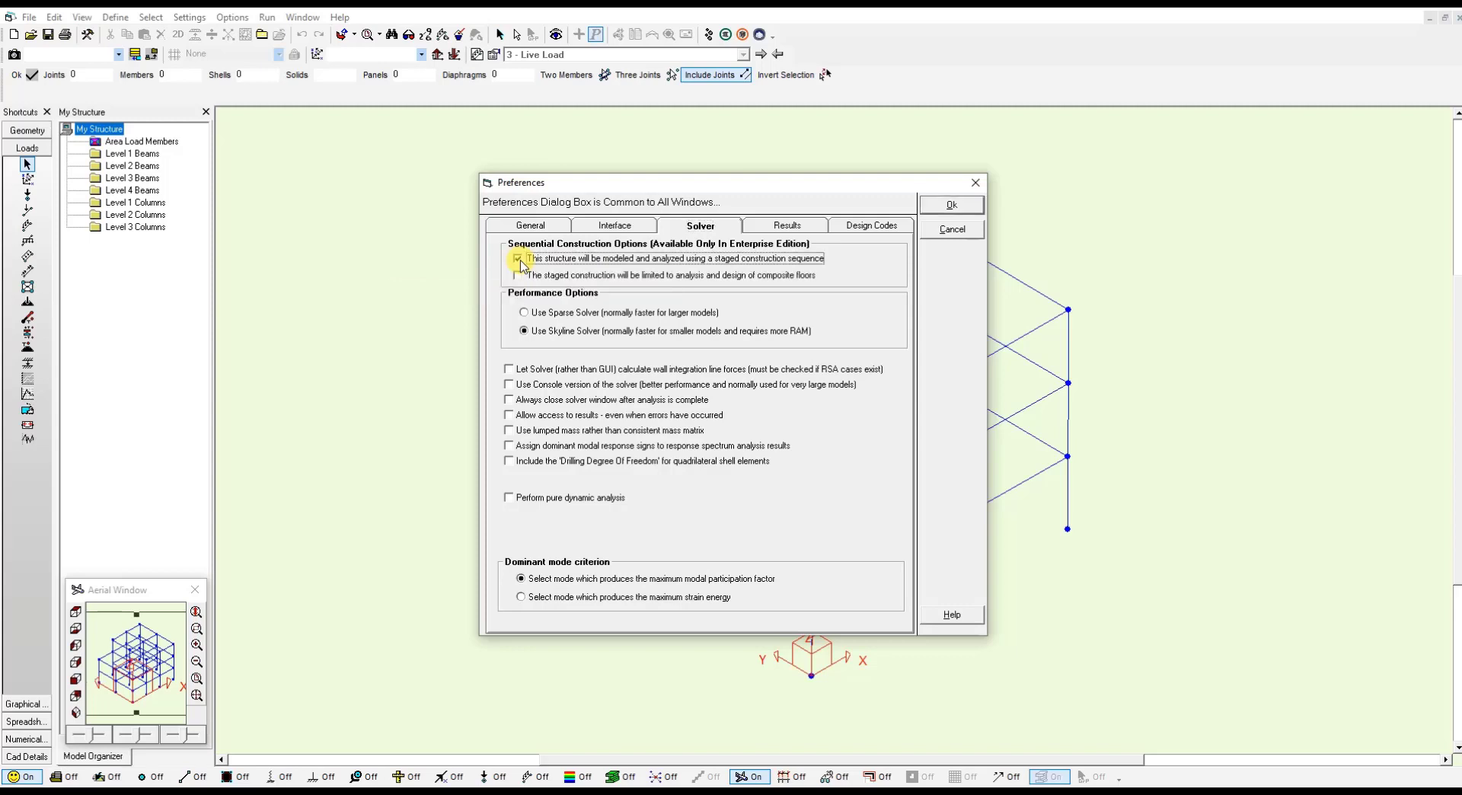
click(958, 206)
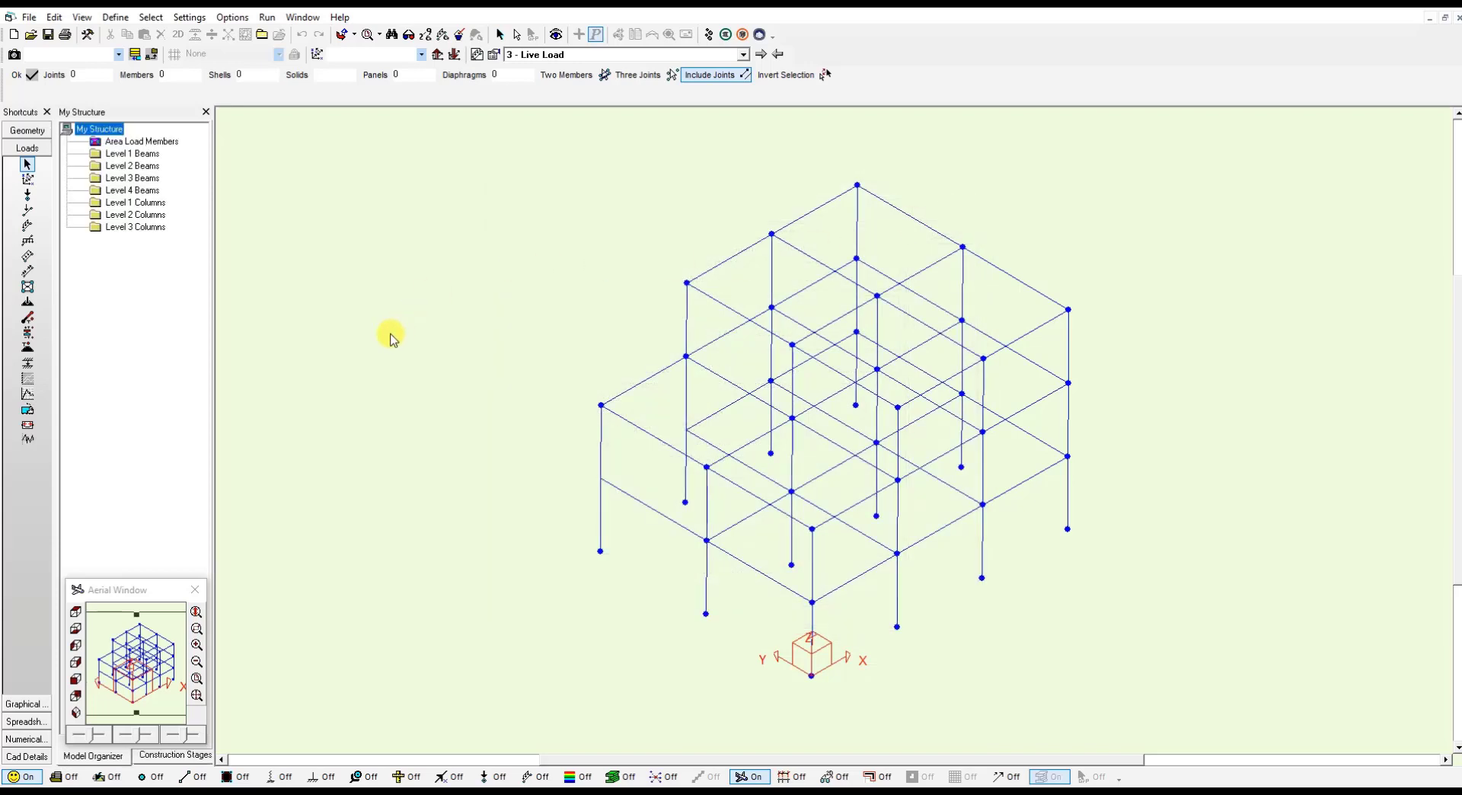
Step: Add three new stages, Stage_1 to Stage_3, to the construction sequence
click(198, 757)
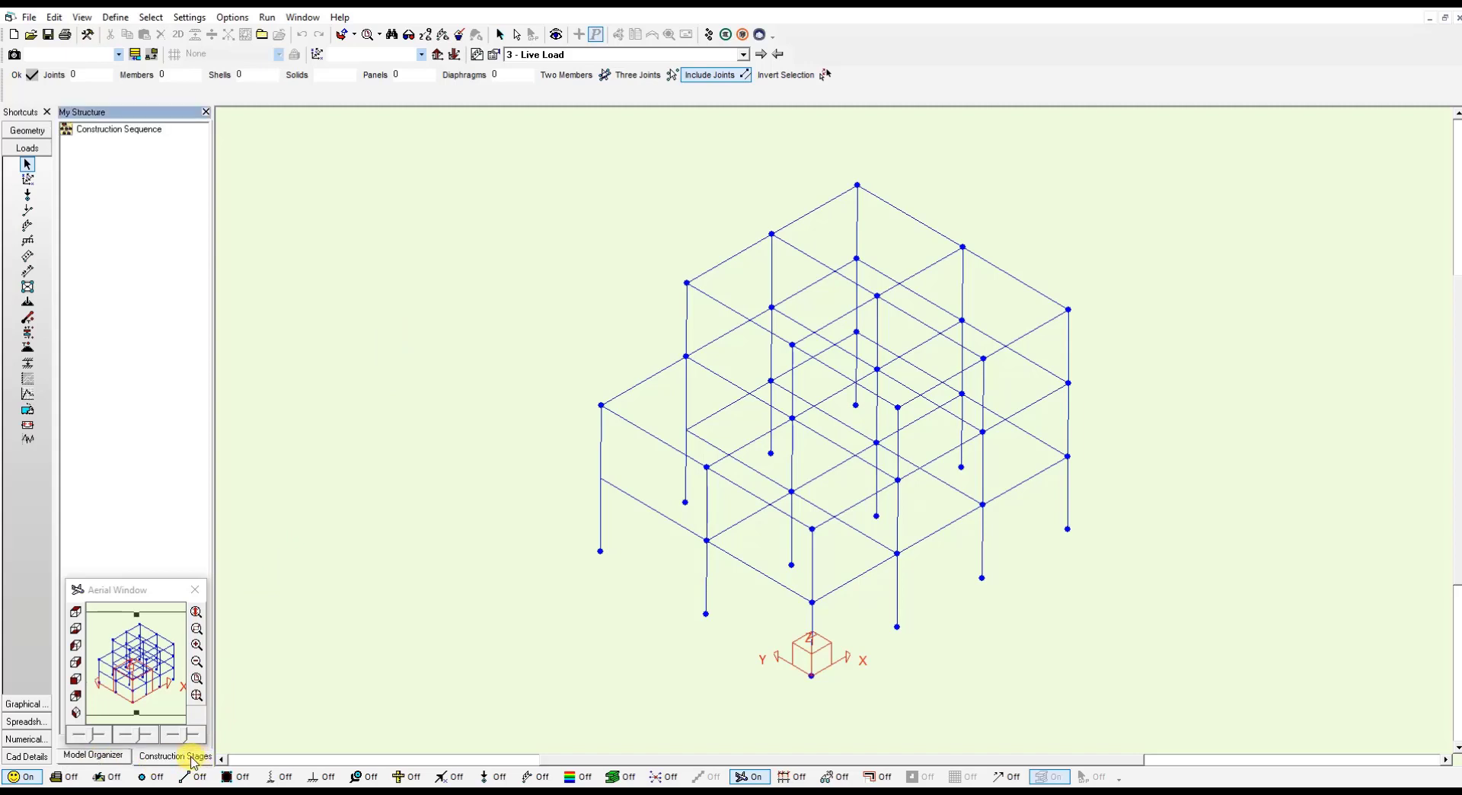
right_click(133, 136)
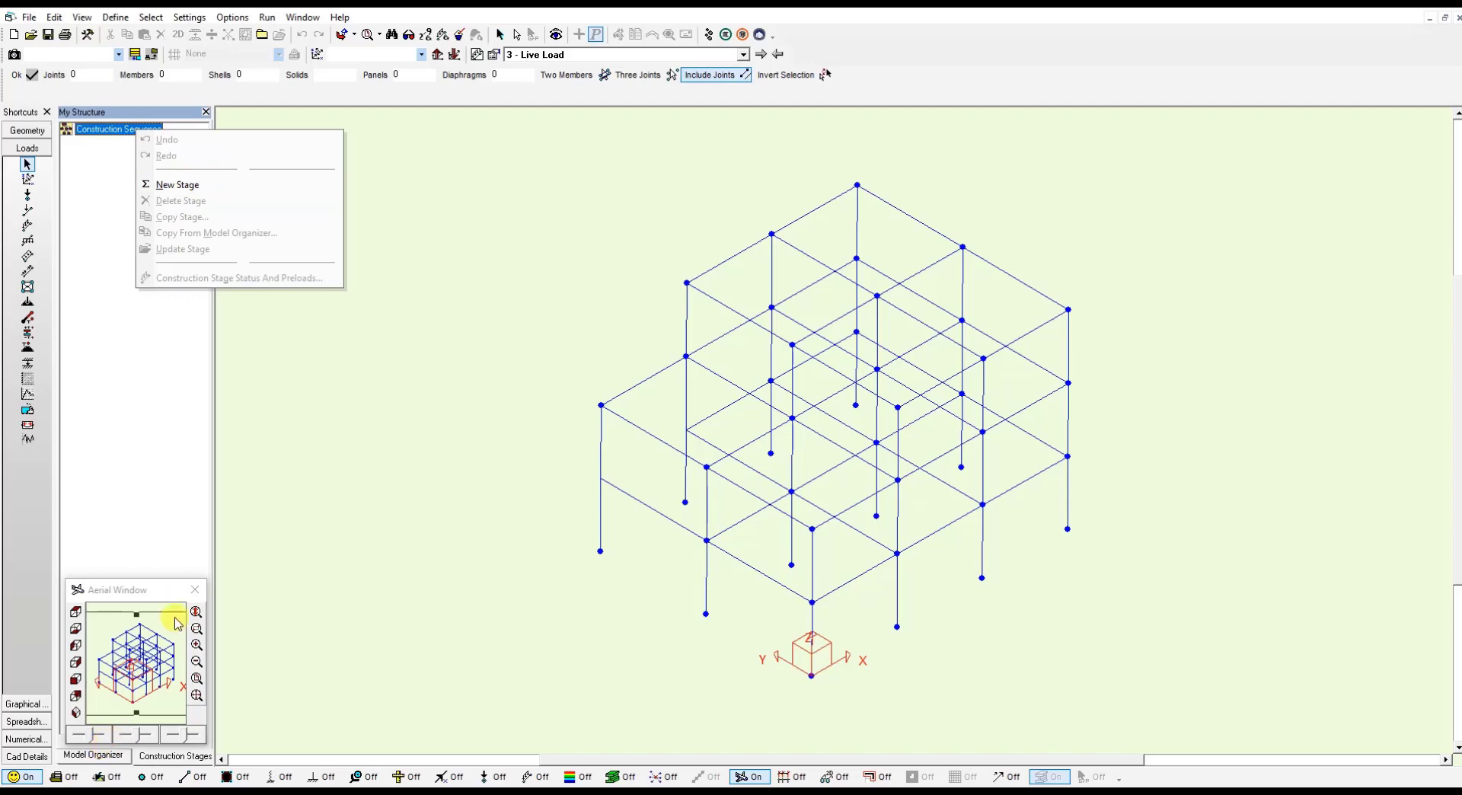
click(180, 186)
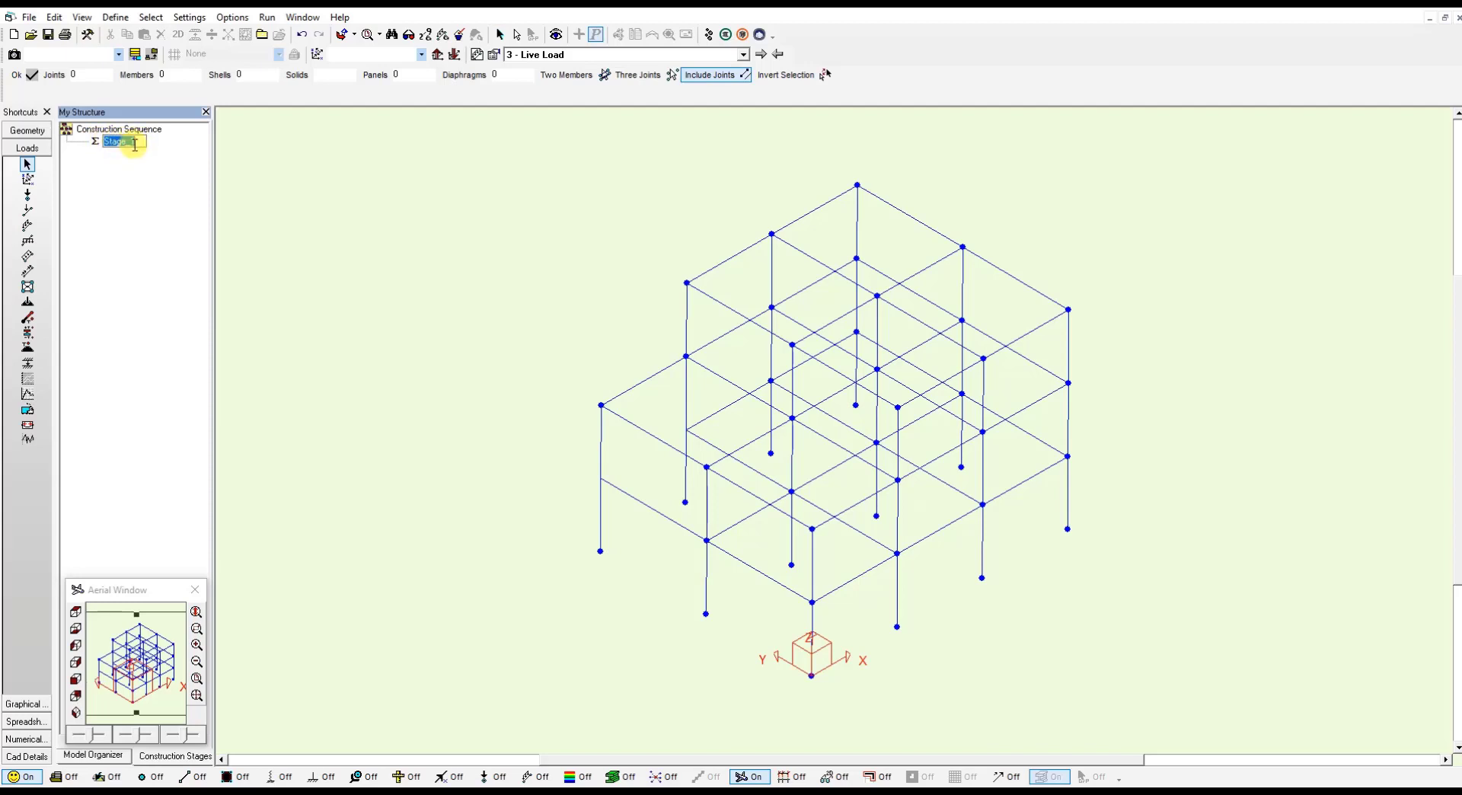
right_click(132, 137)
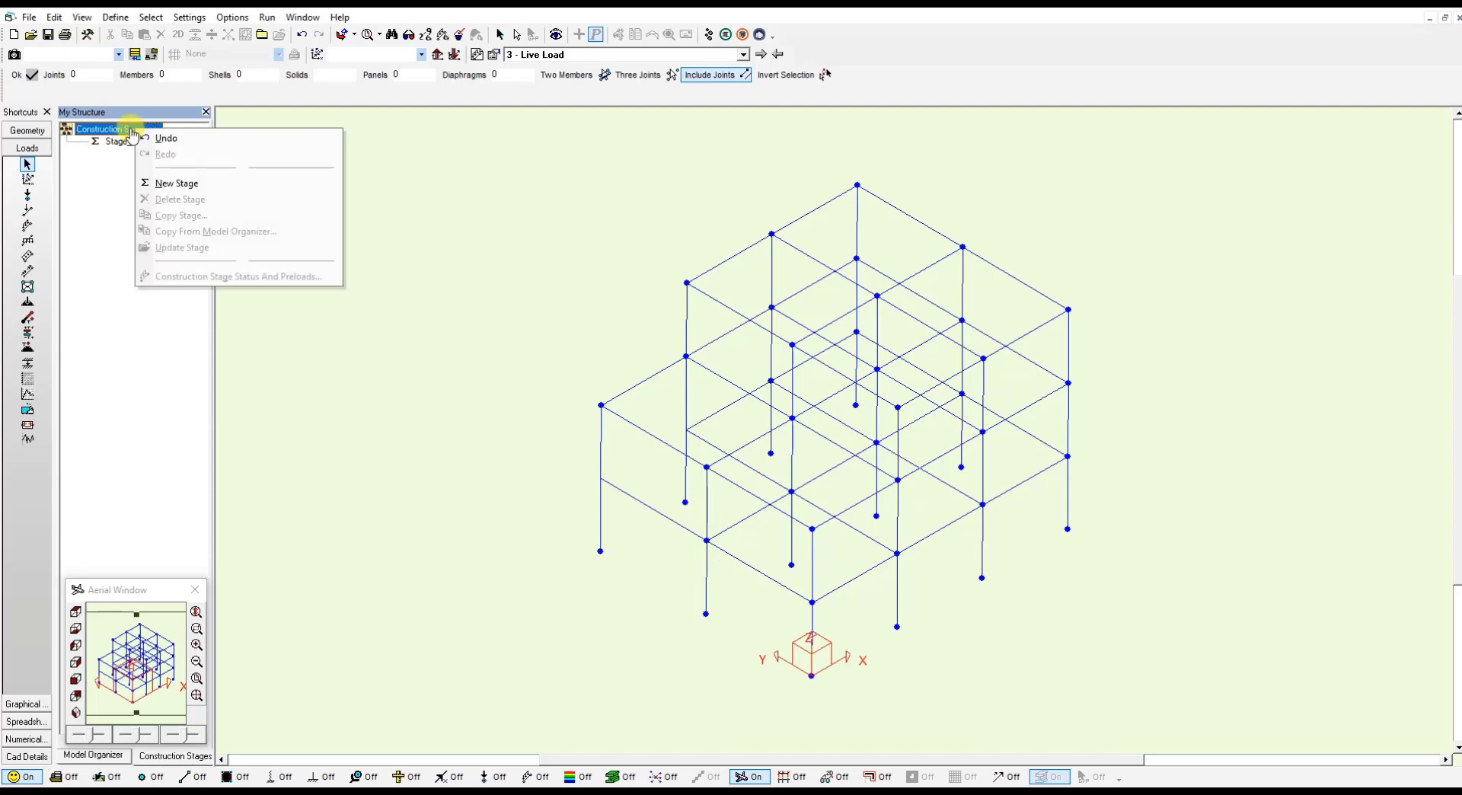
click(163, 180)
right_click(132, 135)
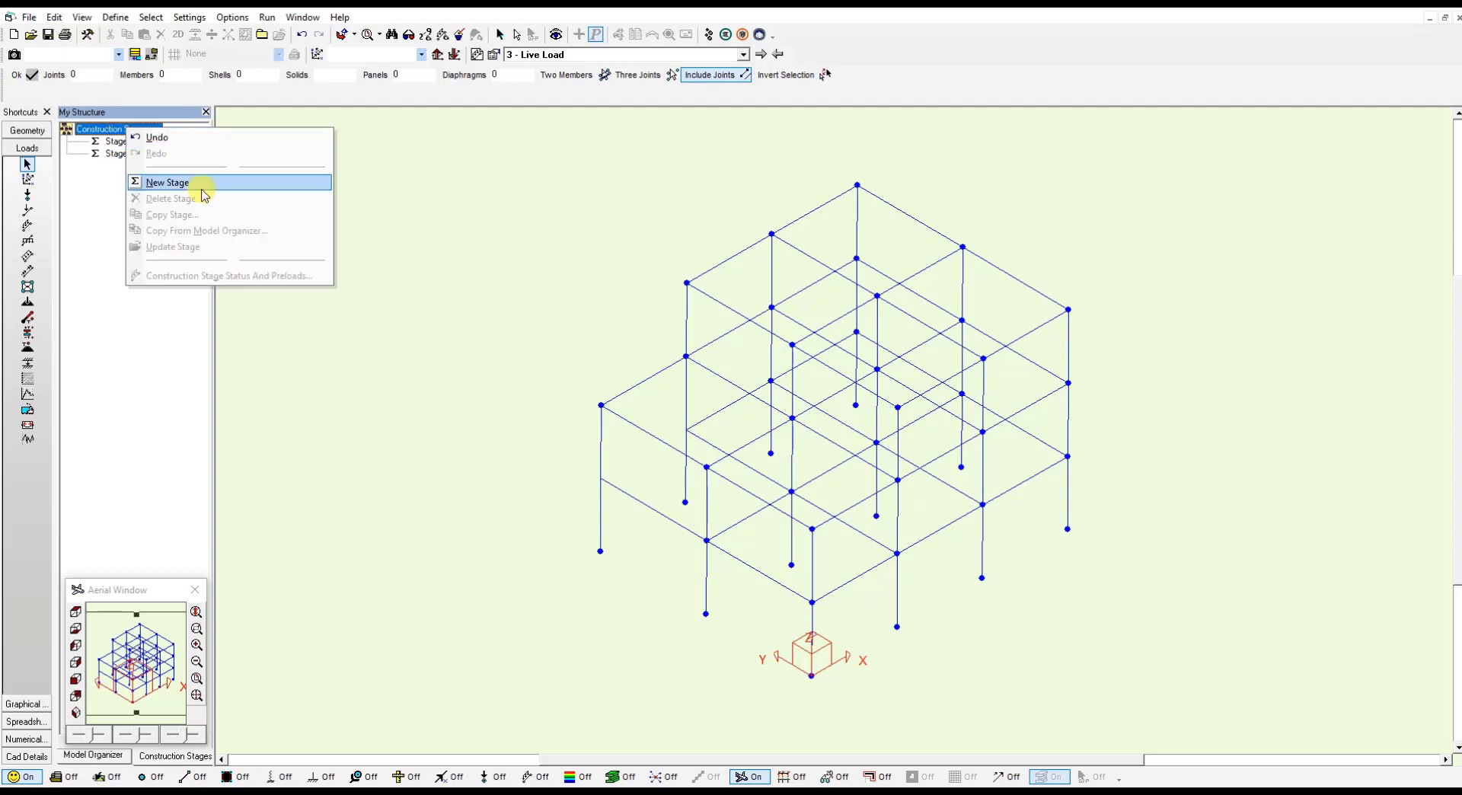
click(183, 183)
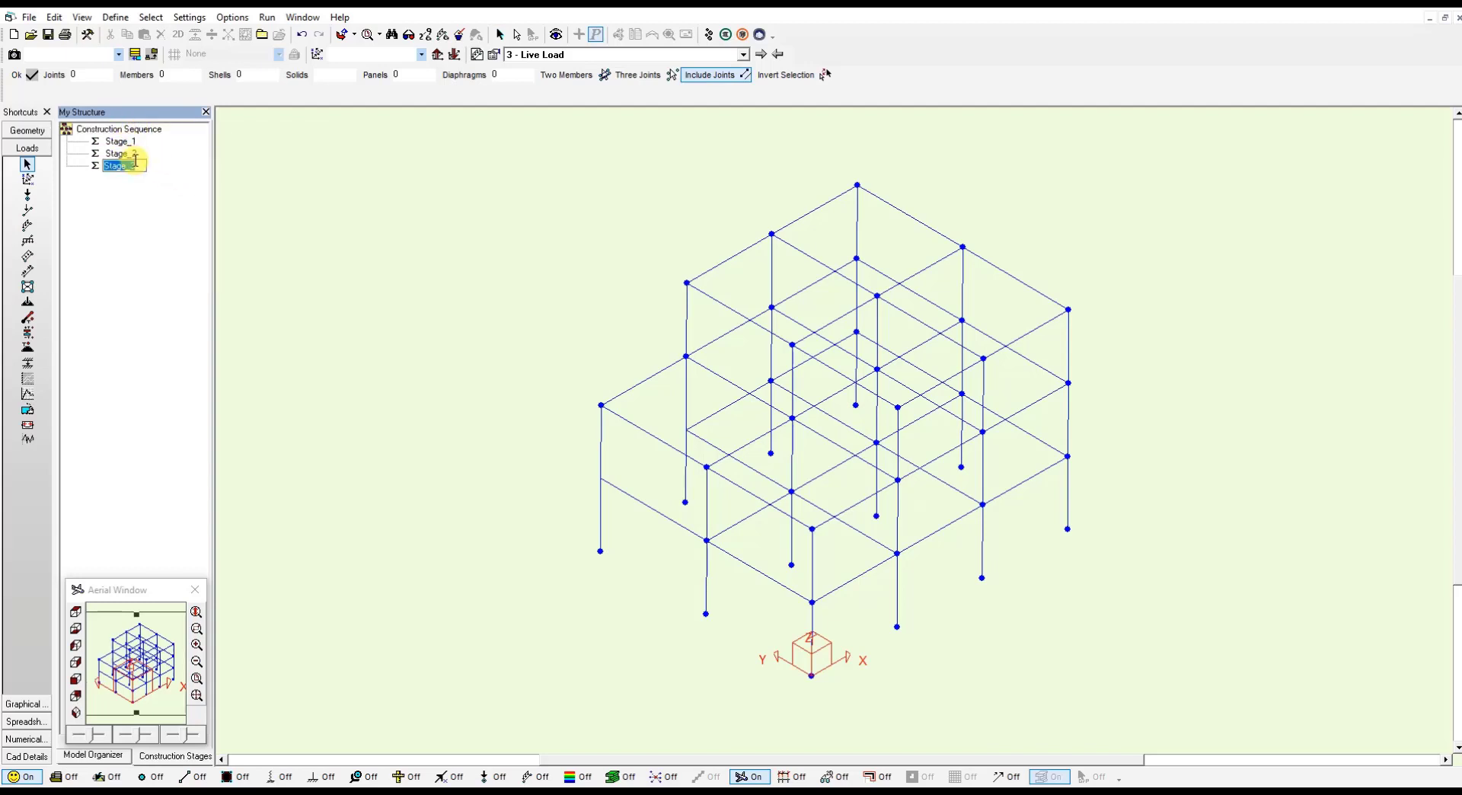
Step: Restrict Stage_1 to the first-storey columns and beams by excluding the upper storeys in side view, and update the stage
click(118, 142)
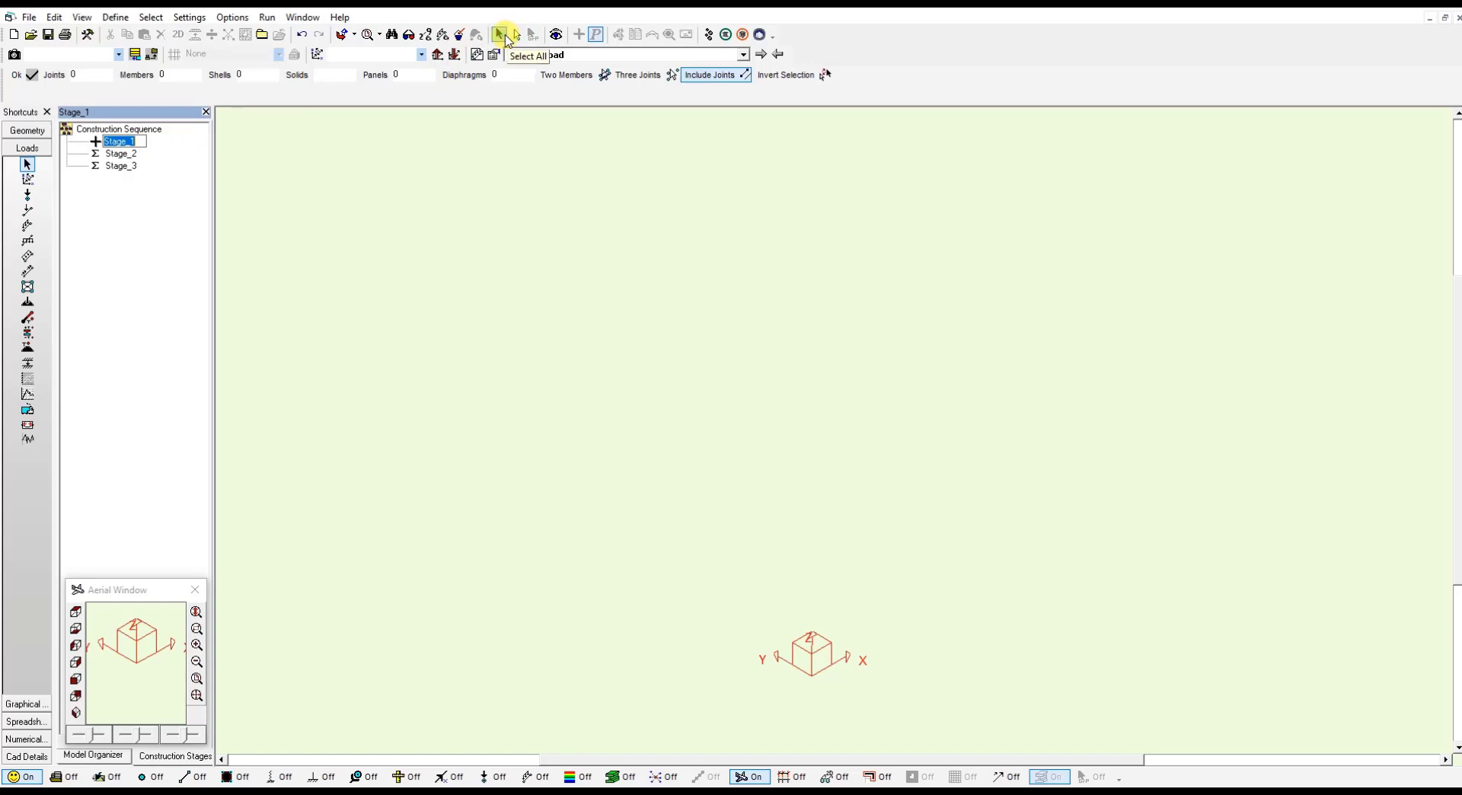
click(503, 37)
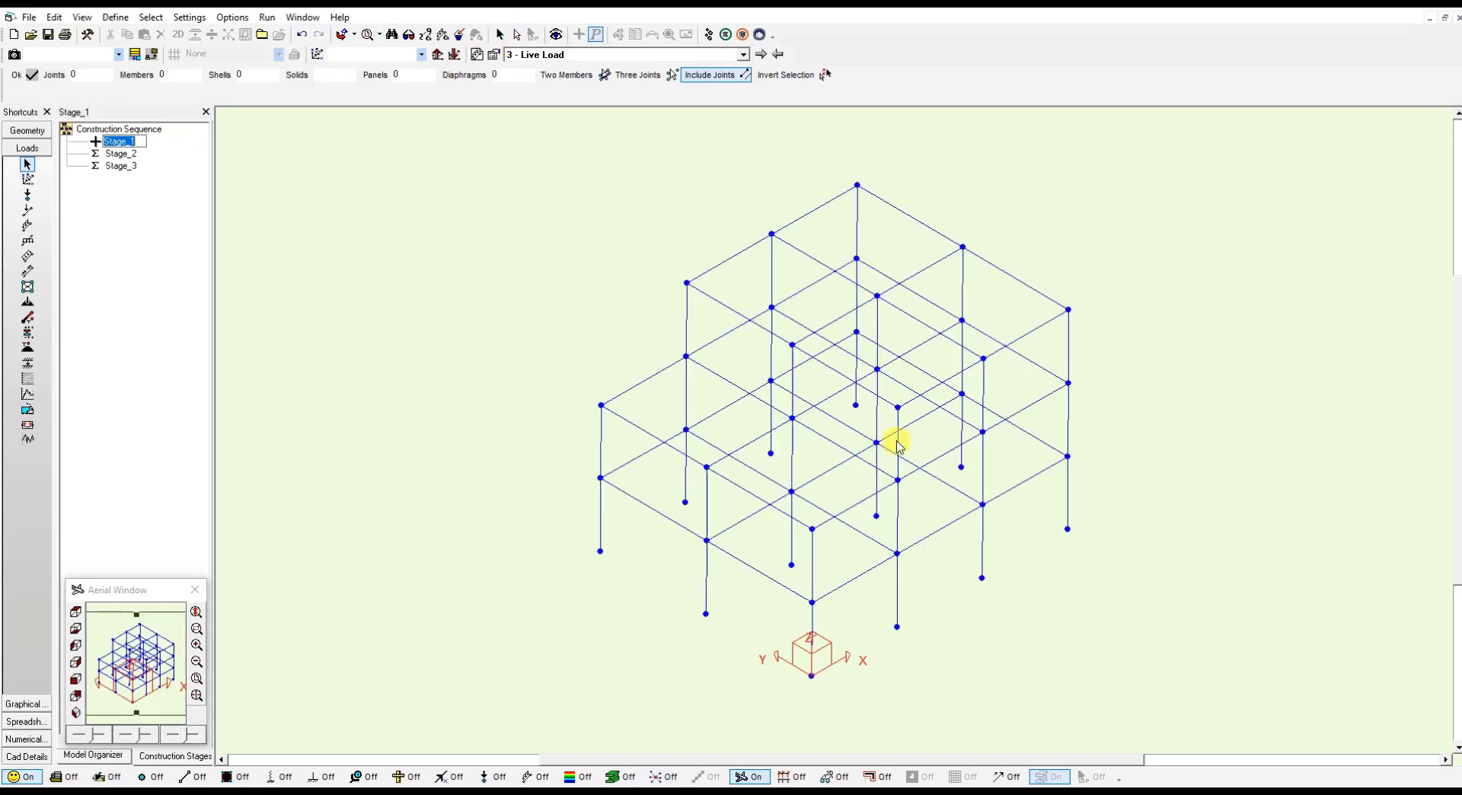
click(75, 643)
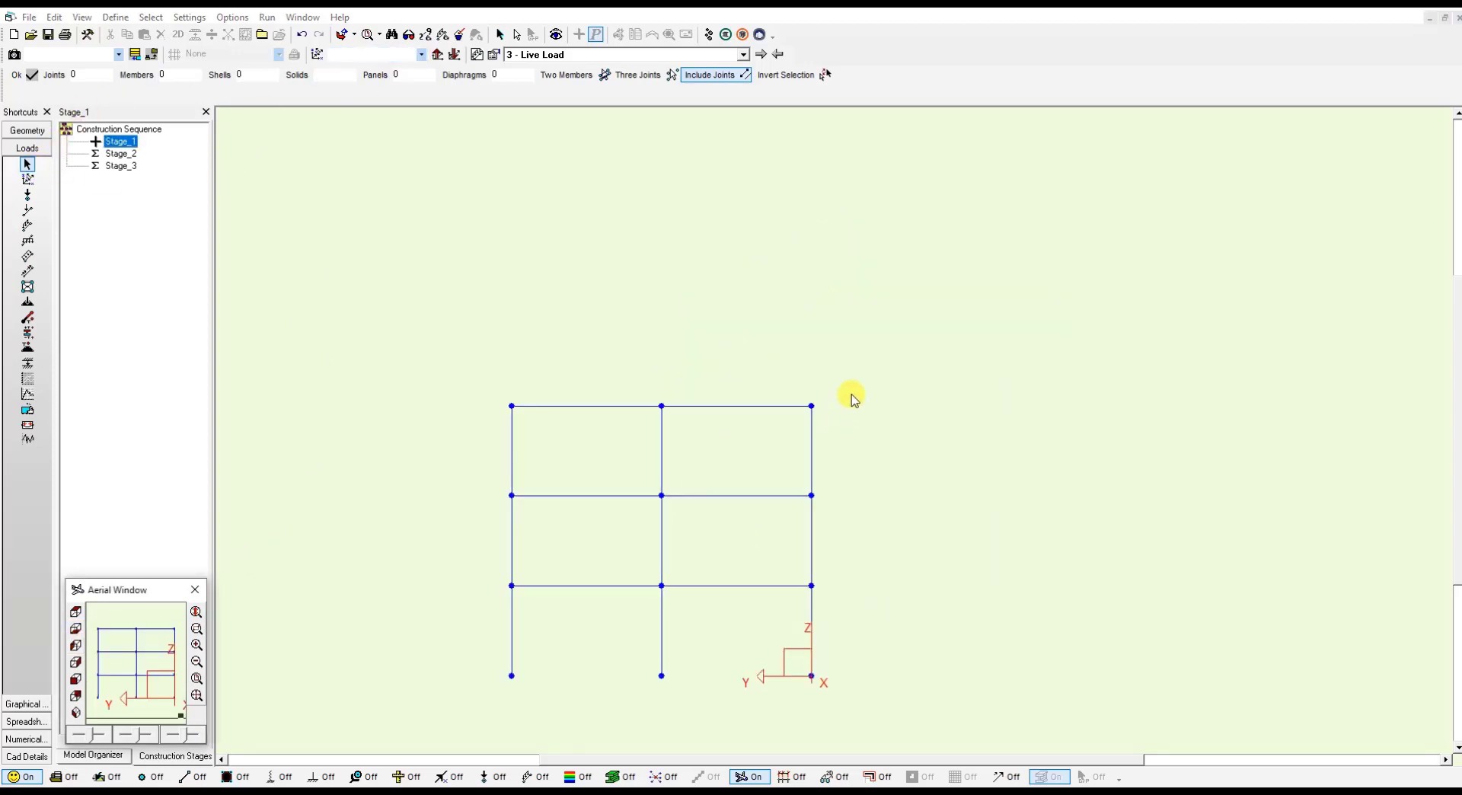
drag(893, 359, 464, 532)
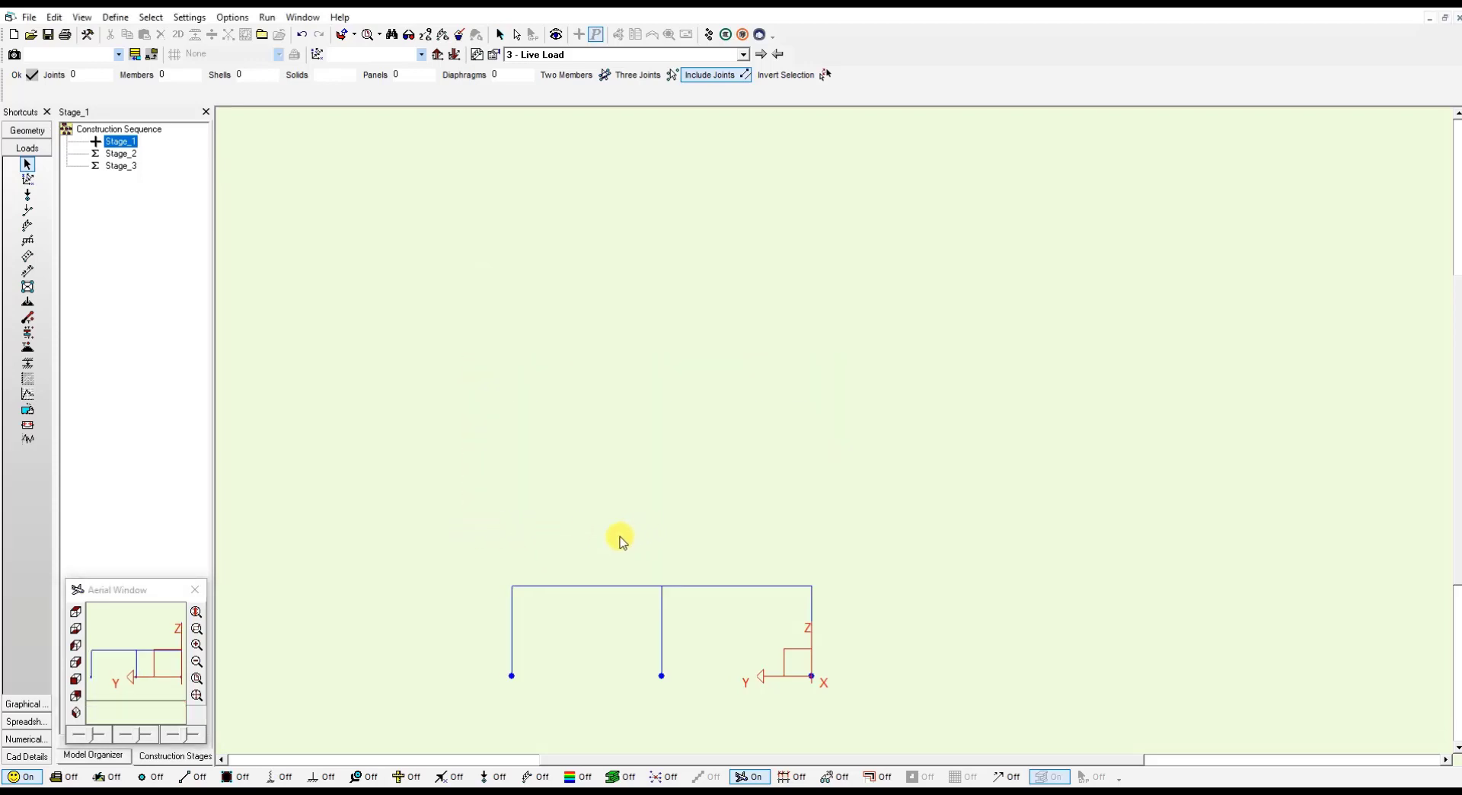
right_click(126, 144)
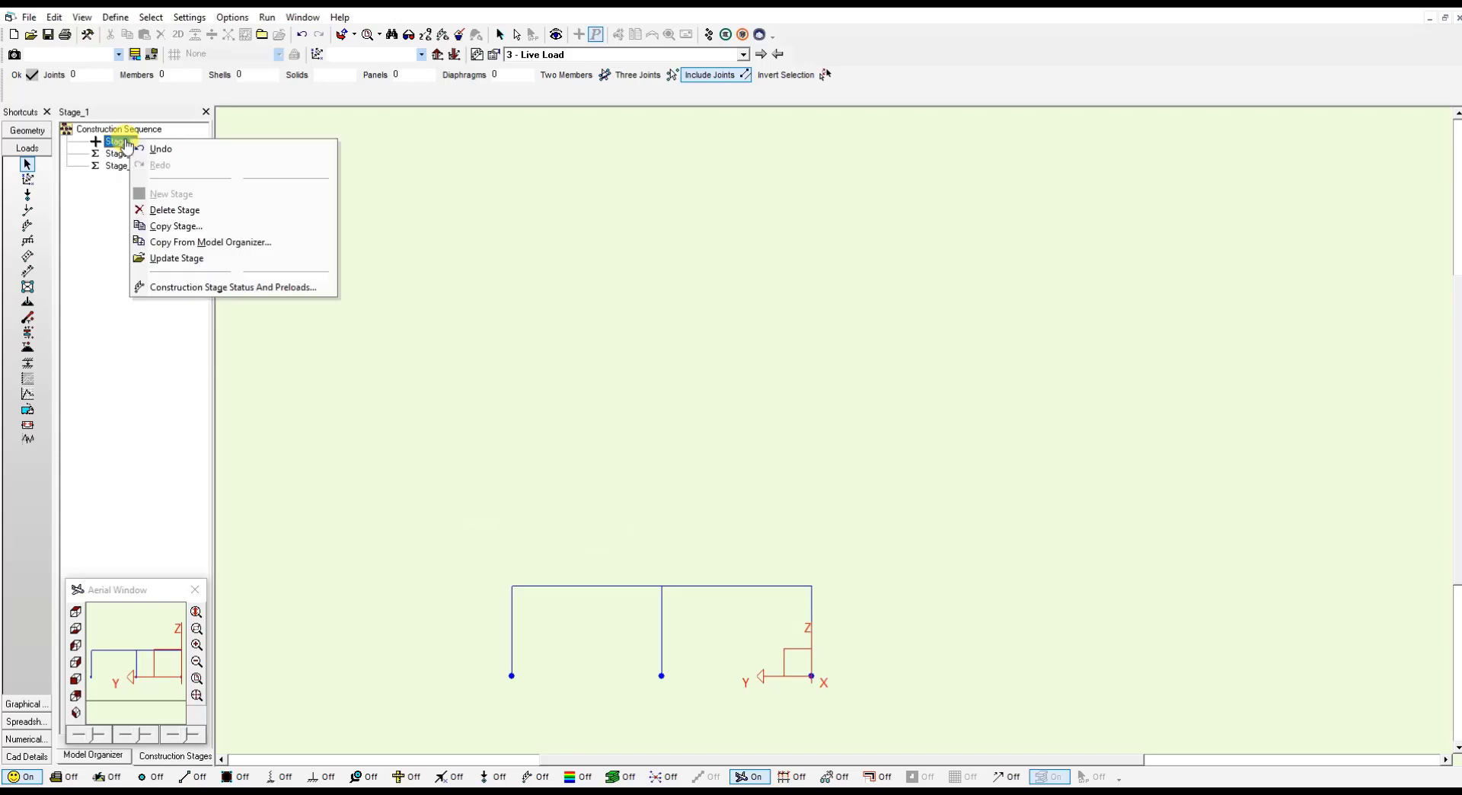
click(191, 260)
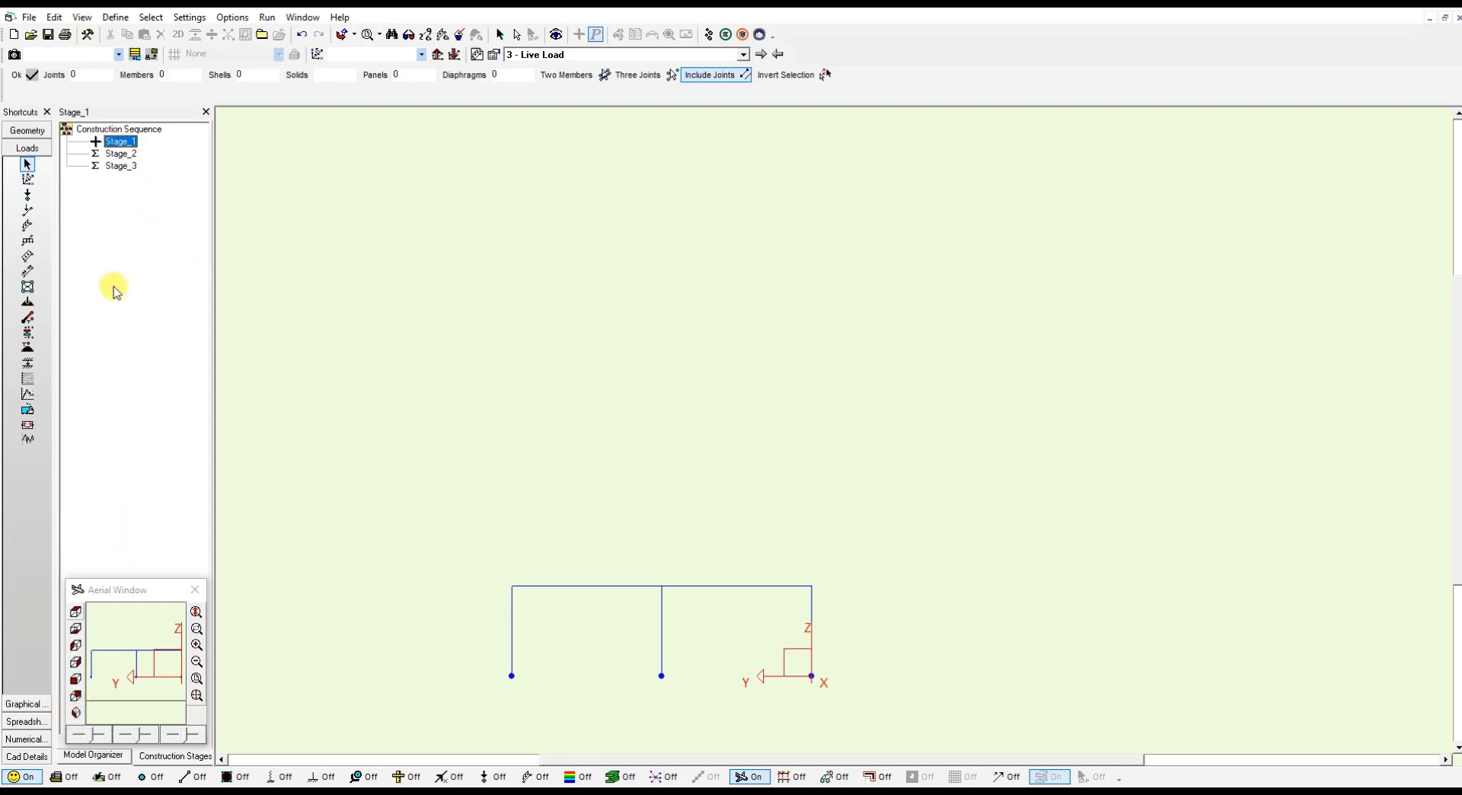
Step: Restrict Stage_2 to the first two storeys by excluding the top storey in side view, and update the stage
click(118, 142)
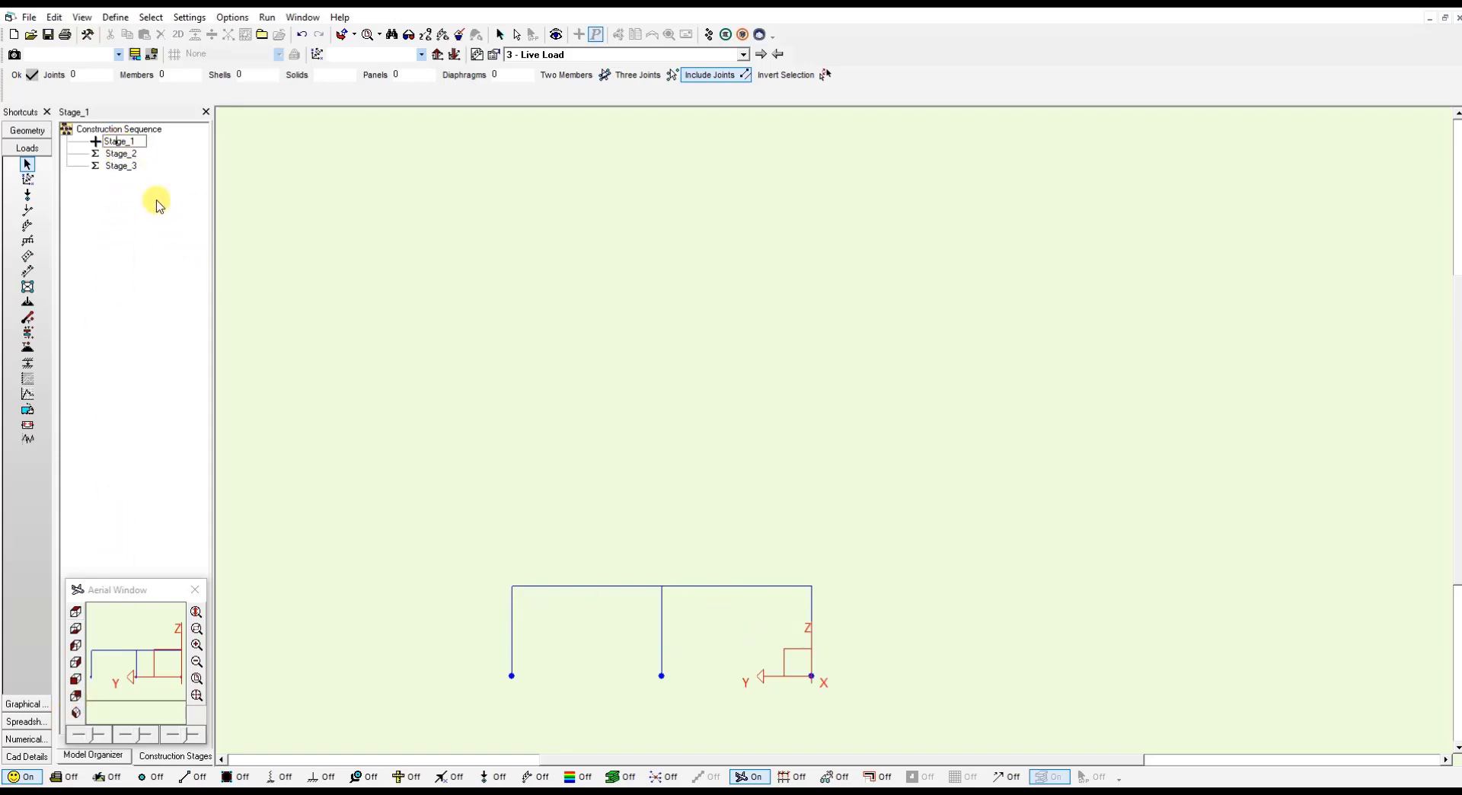
click(122, 155)
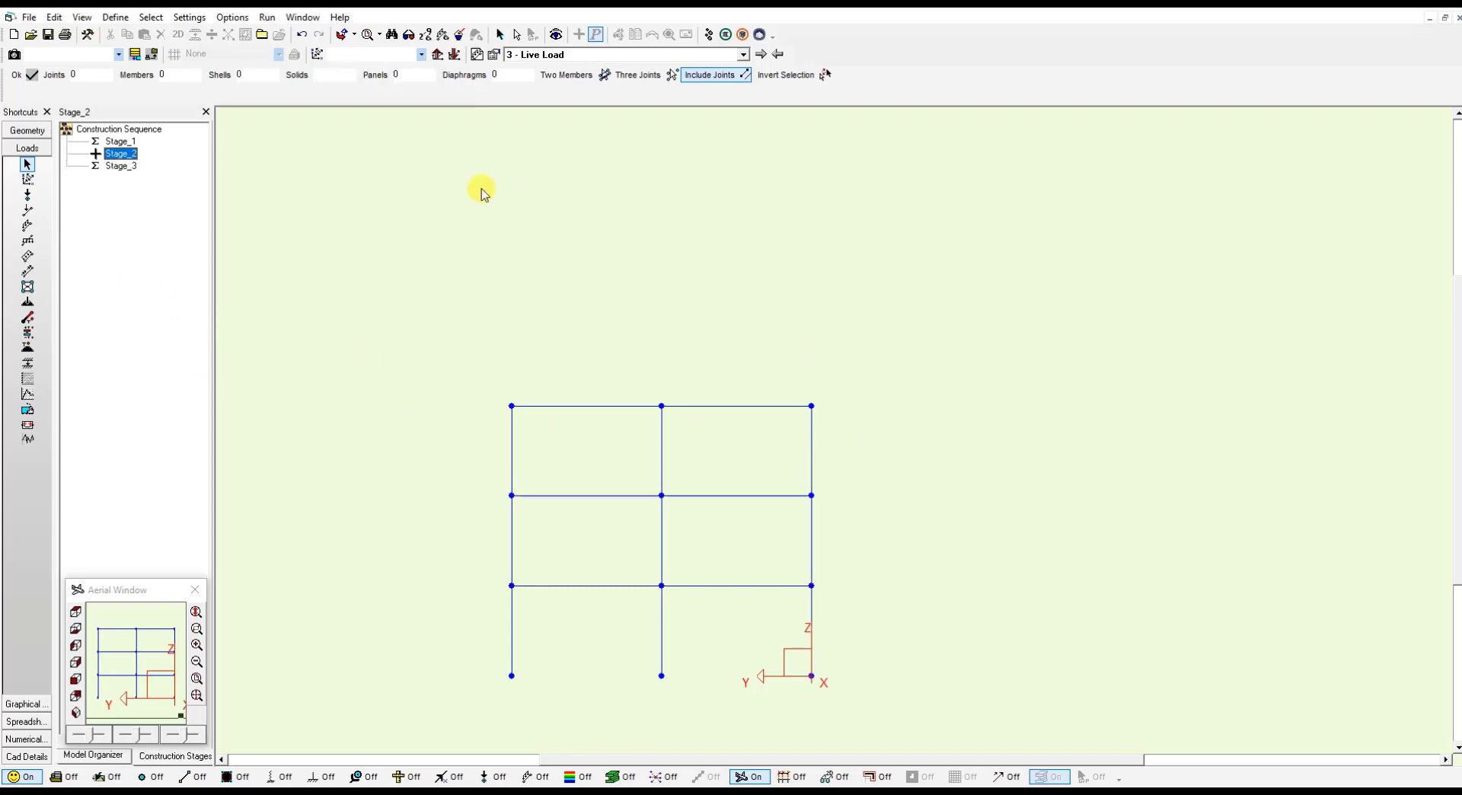
drag(867, 365, 444, 441)
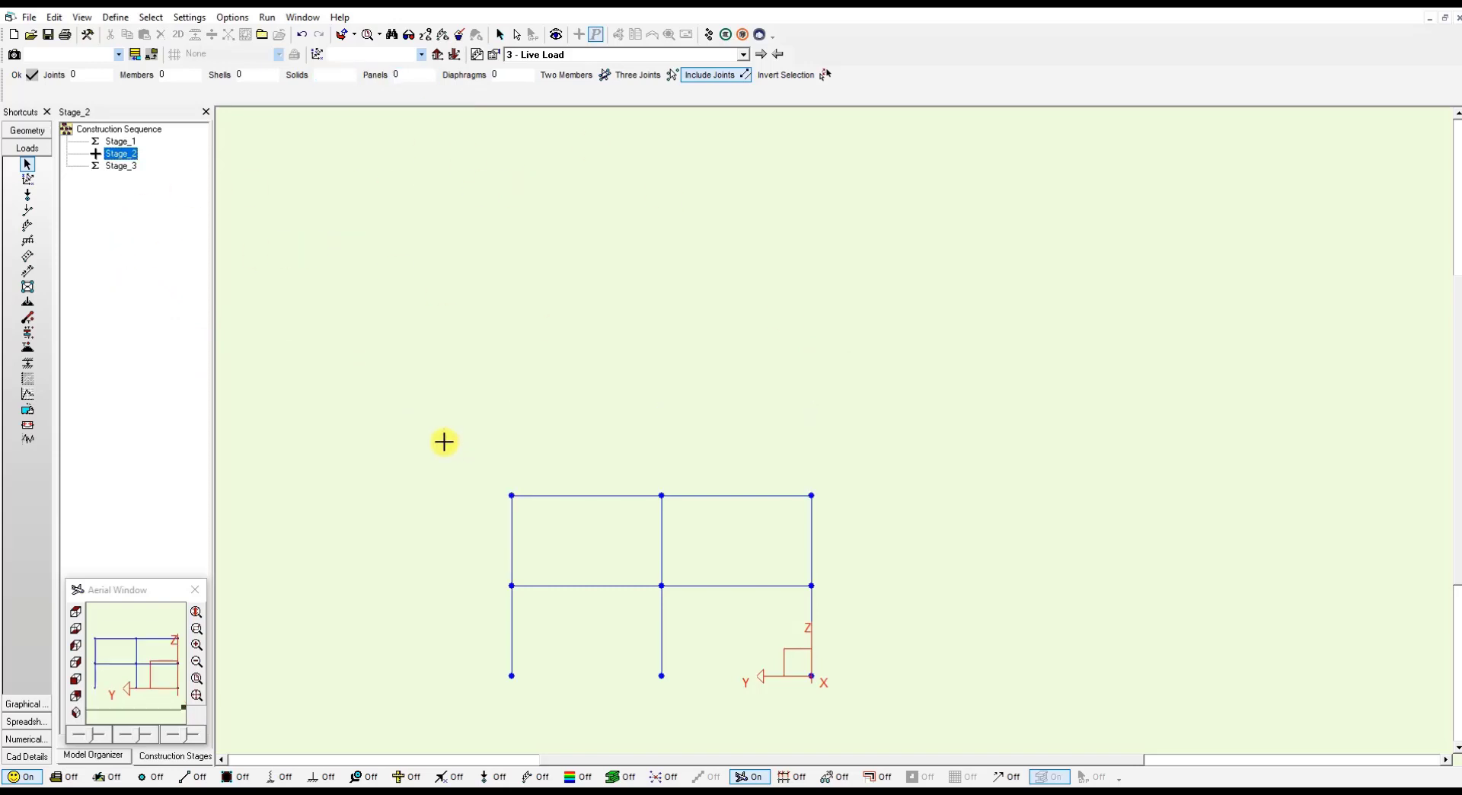
right_click(128, 161)
Step: Include the entire three-storey frame in Stage_3 and update the stage
click(120, 166)
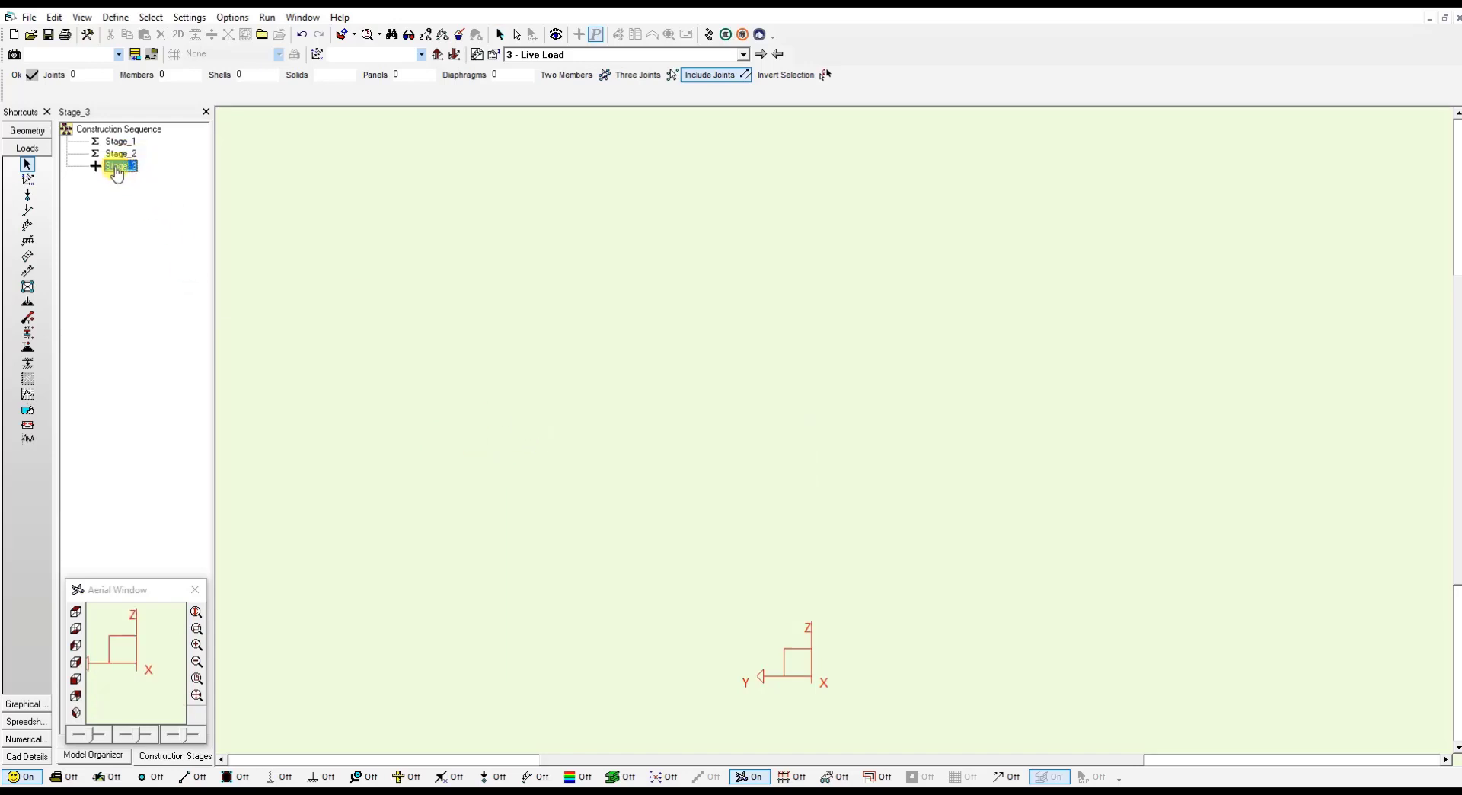
click(500, 34)
right_click(119, 167)
click(172, 282)
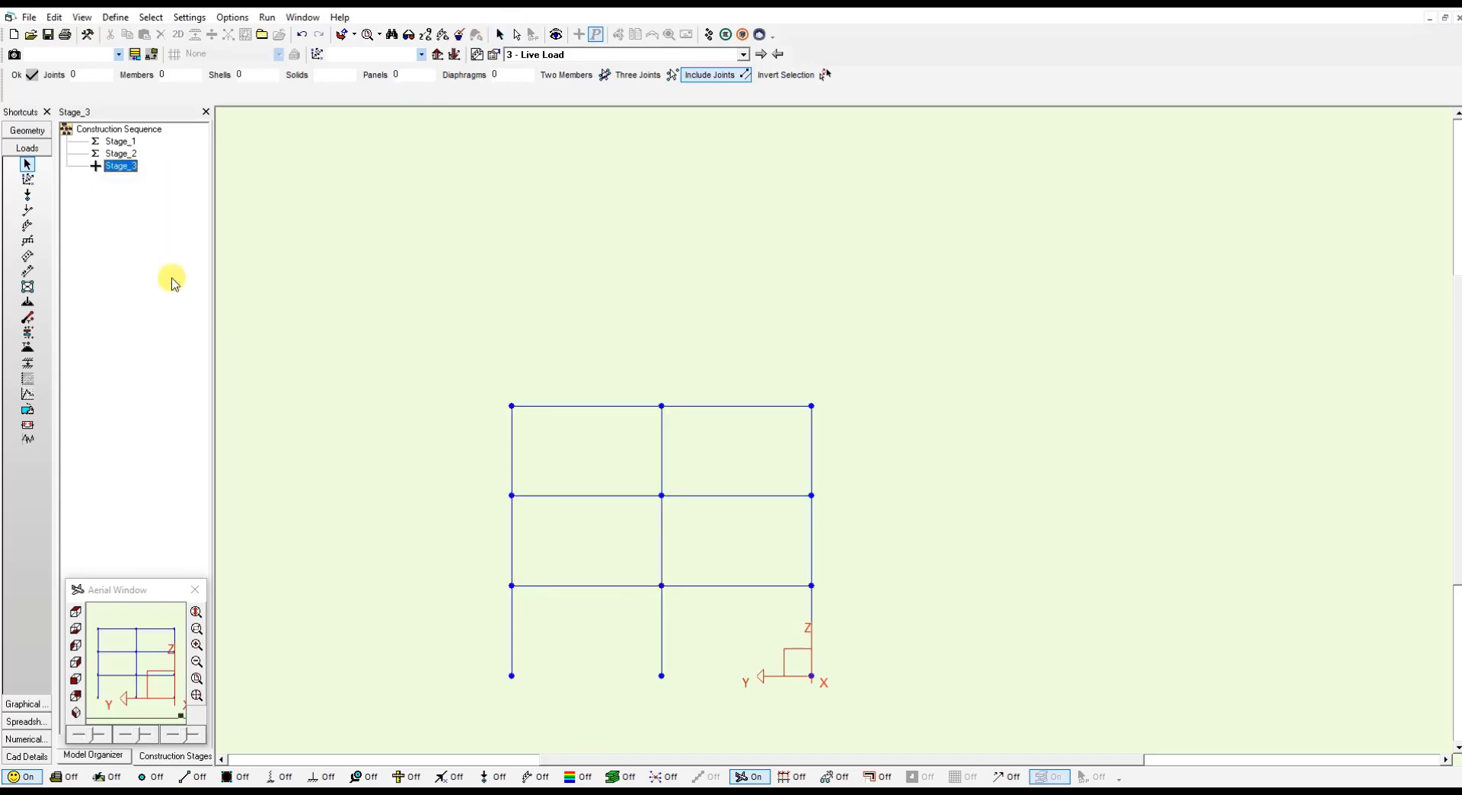
Step: Check the included structure of Stage_1, Stage_2 and Stage_3 one after another in isometric view
click(75, 713)
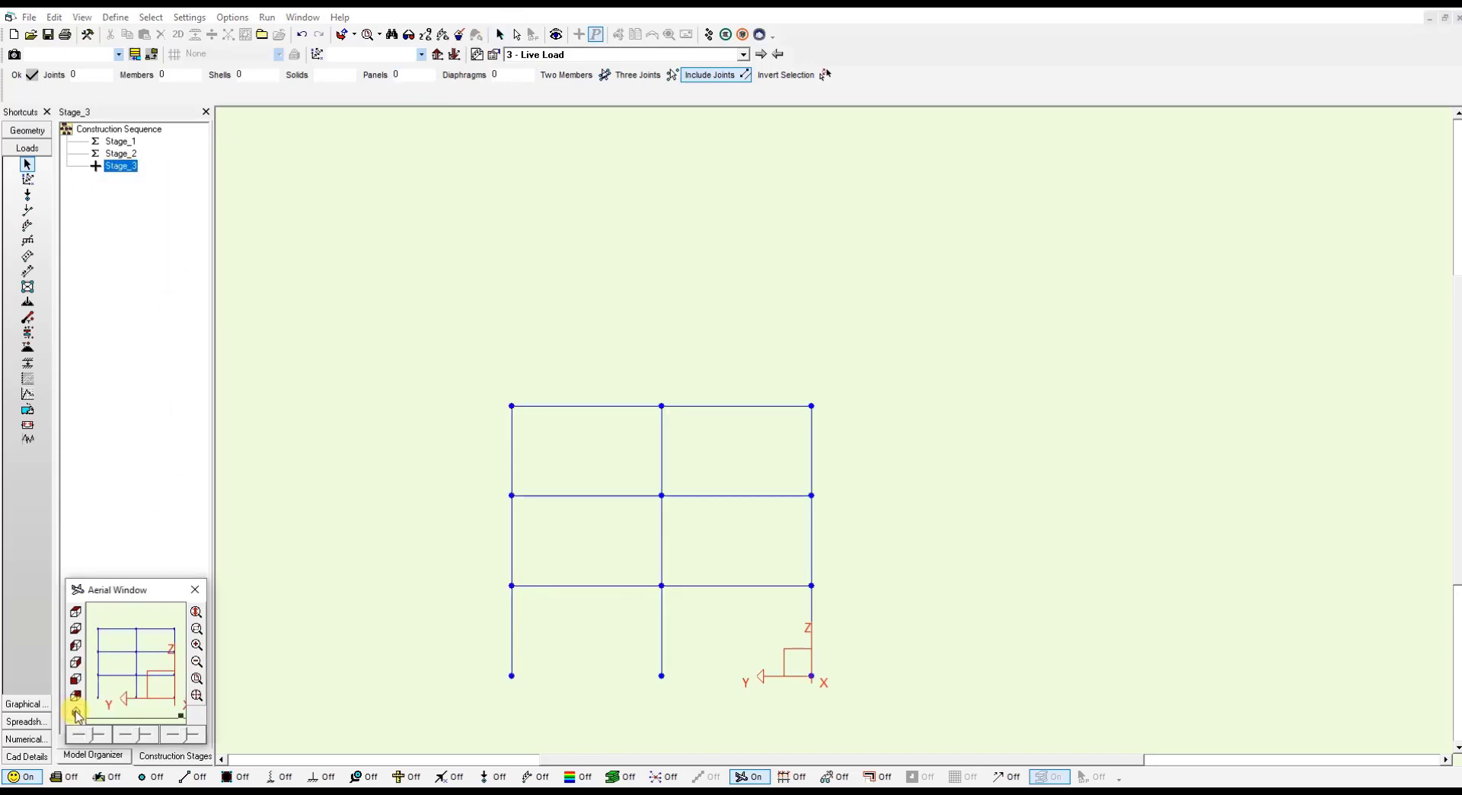
click(122, 143)
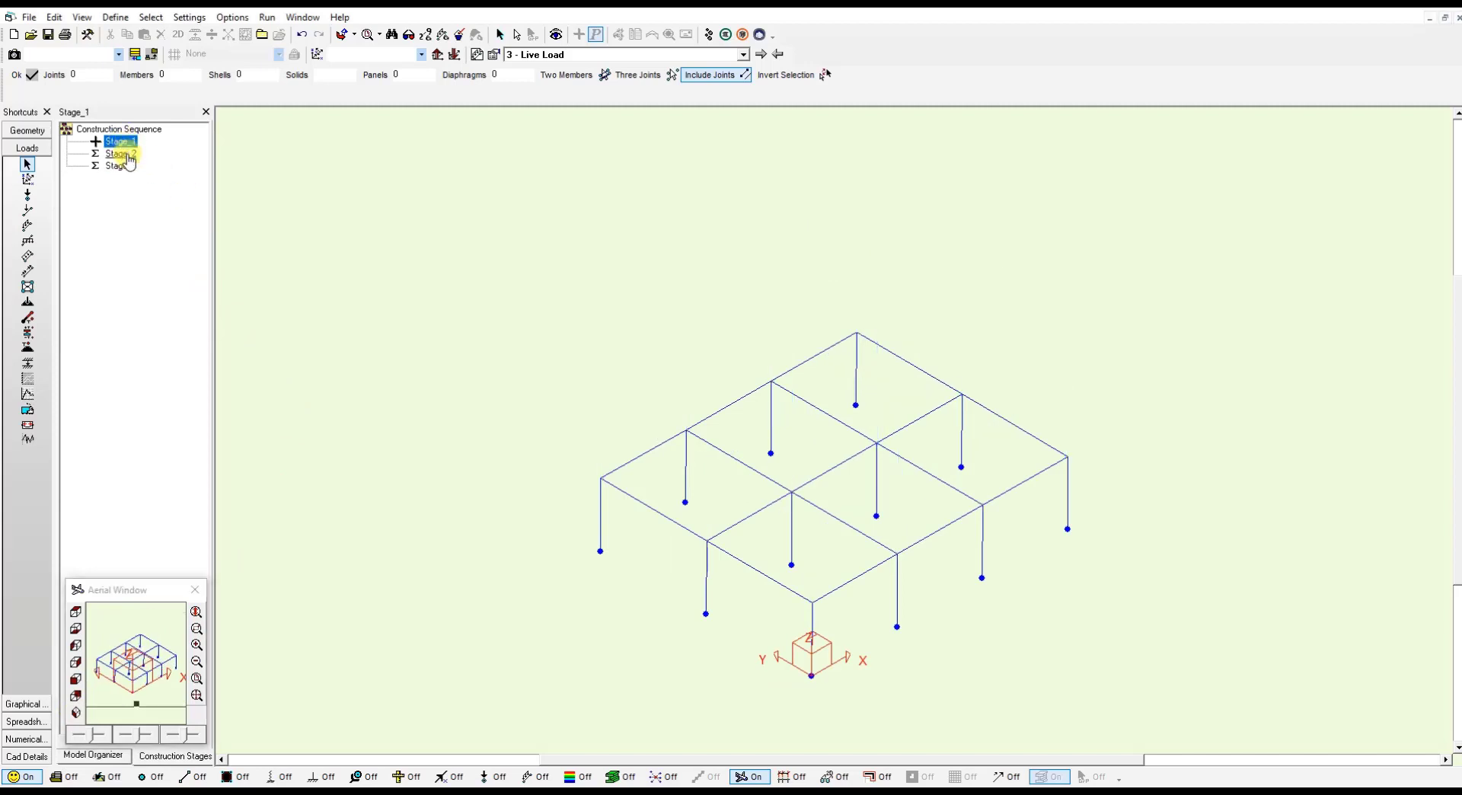
click(128, 156)
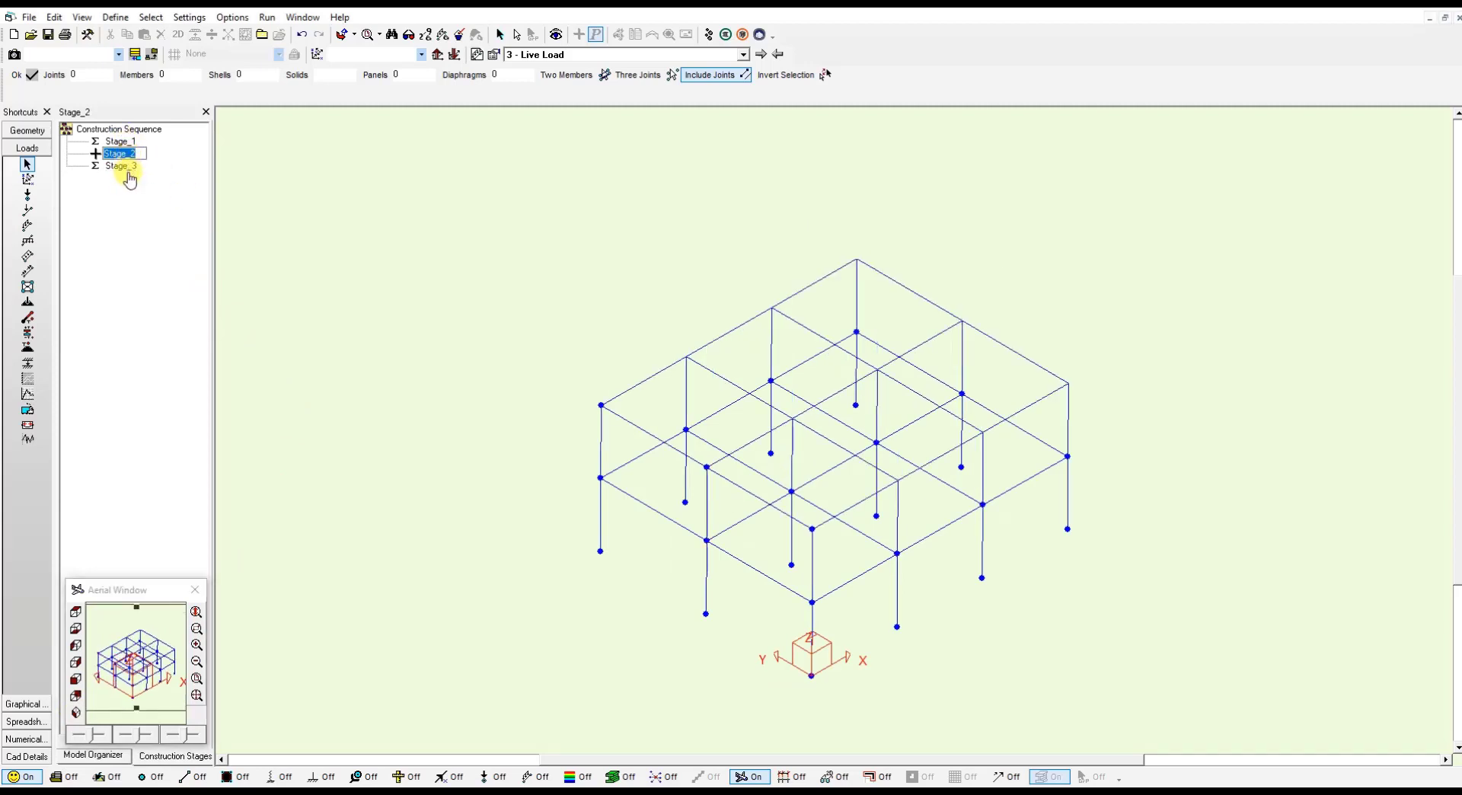
click(122, 167)
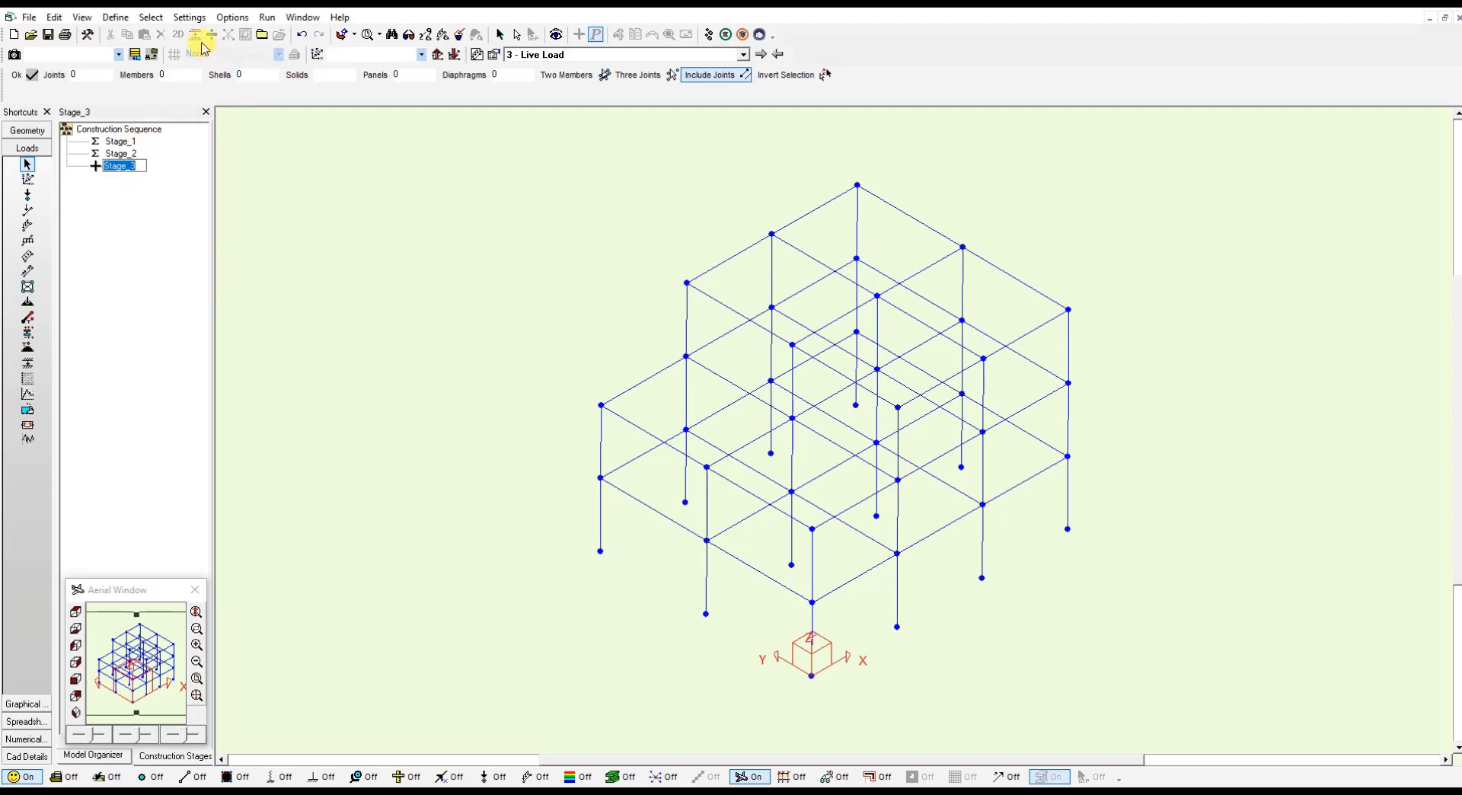
click(151, 18)
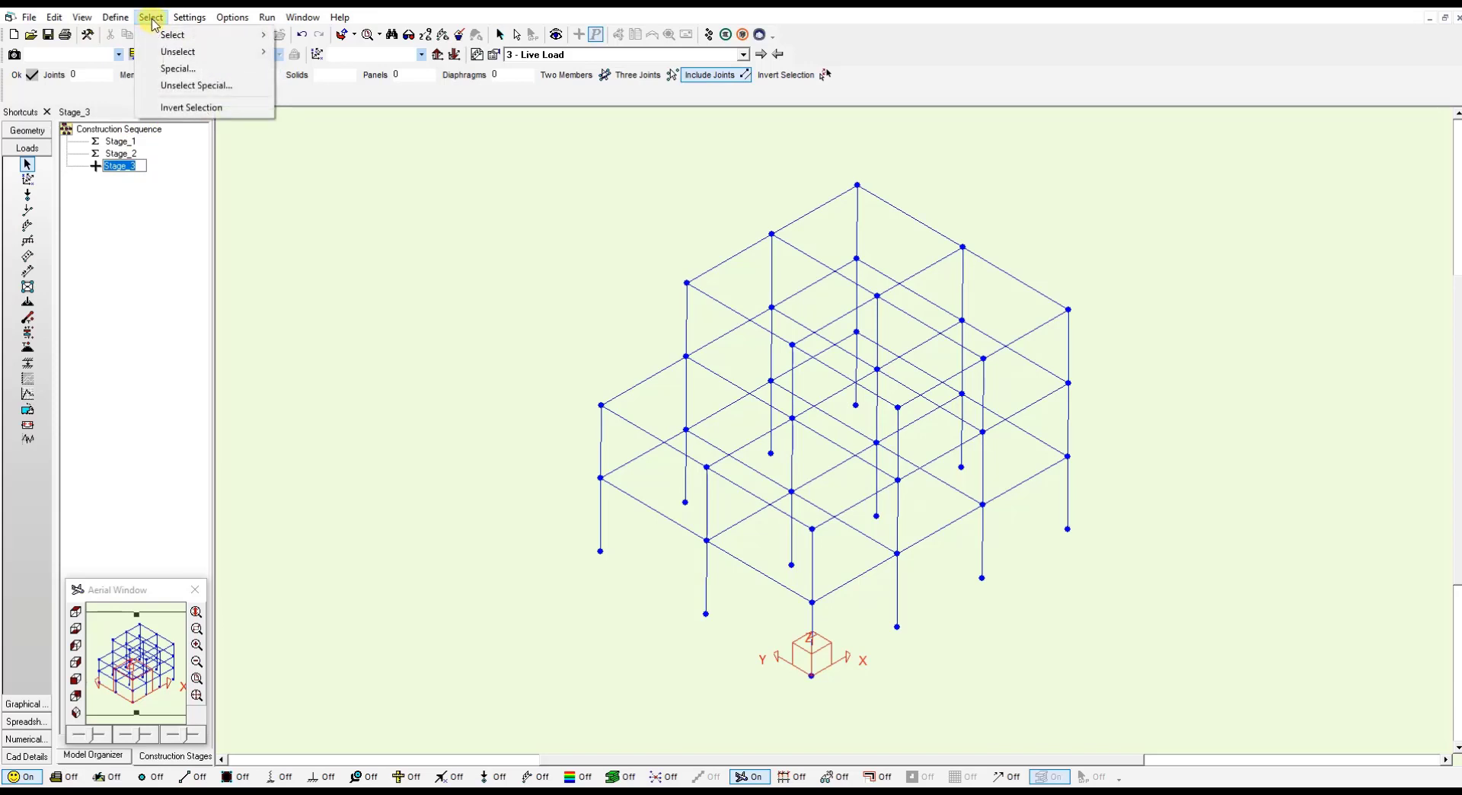
click(242, 206)
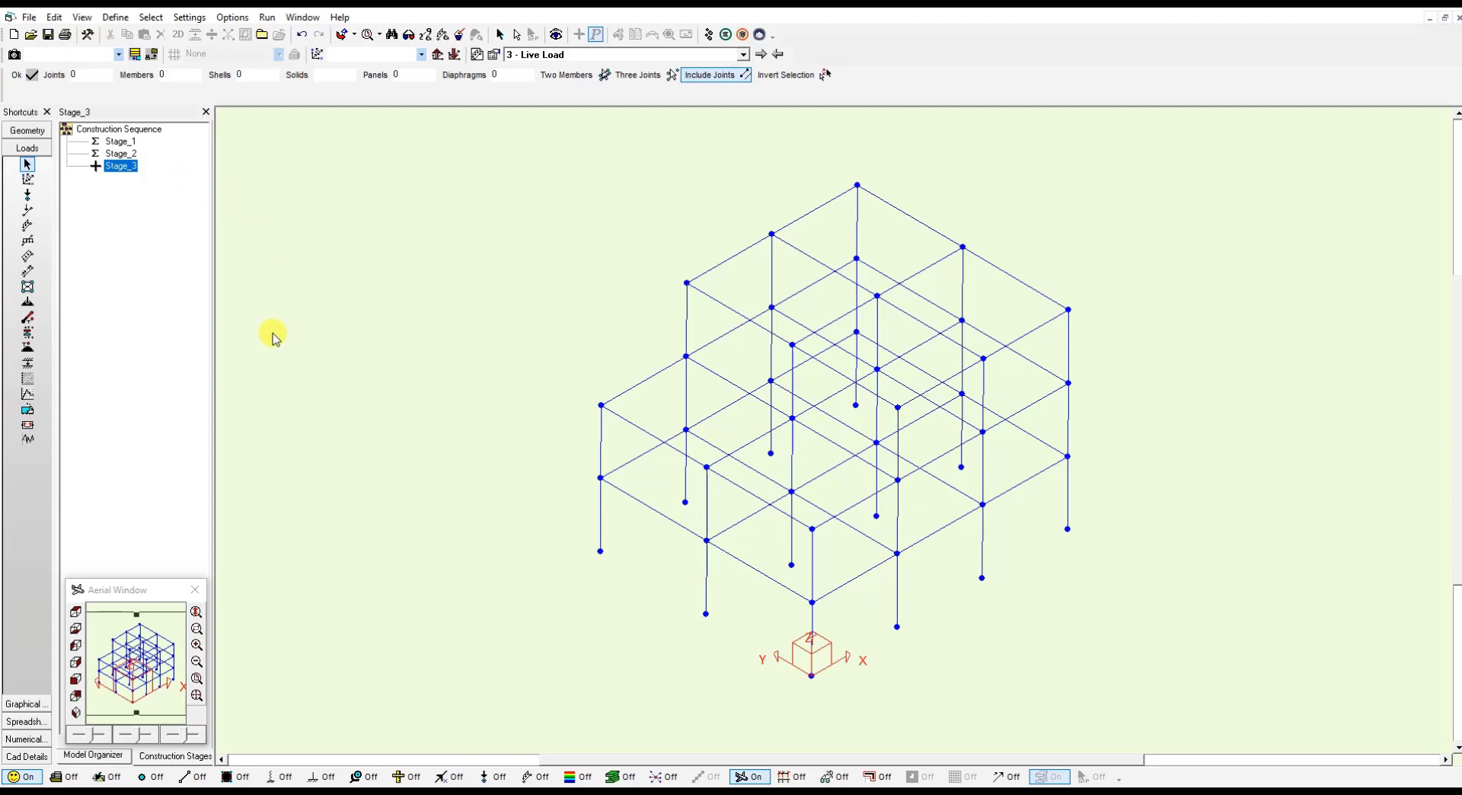
Step: In the construction stage status and preloads, set Stage_3 to Load Cases + Load Combs with Self-Weight as the preload, and update
right_click(123, 142)
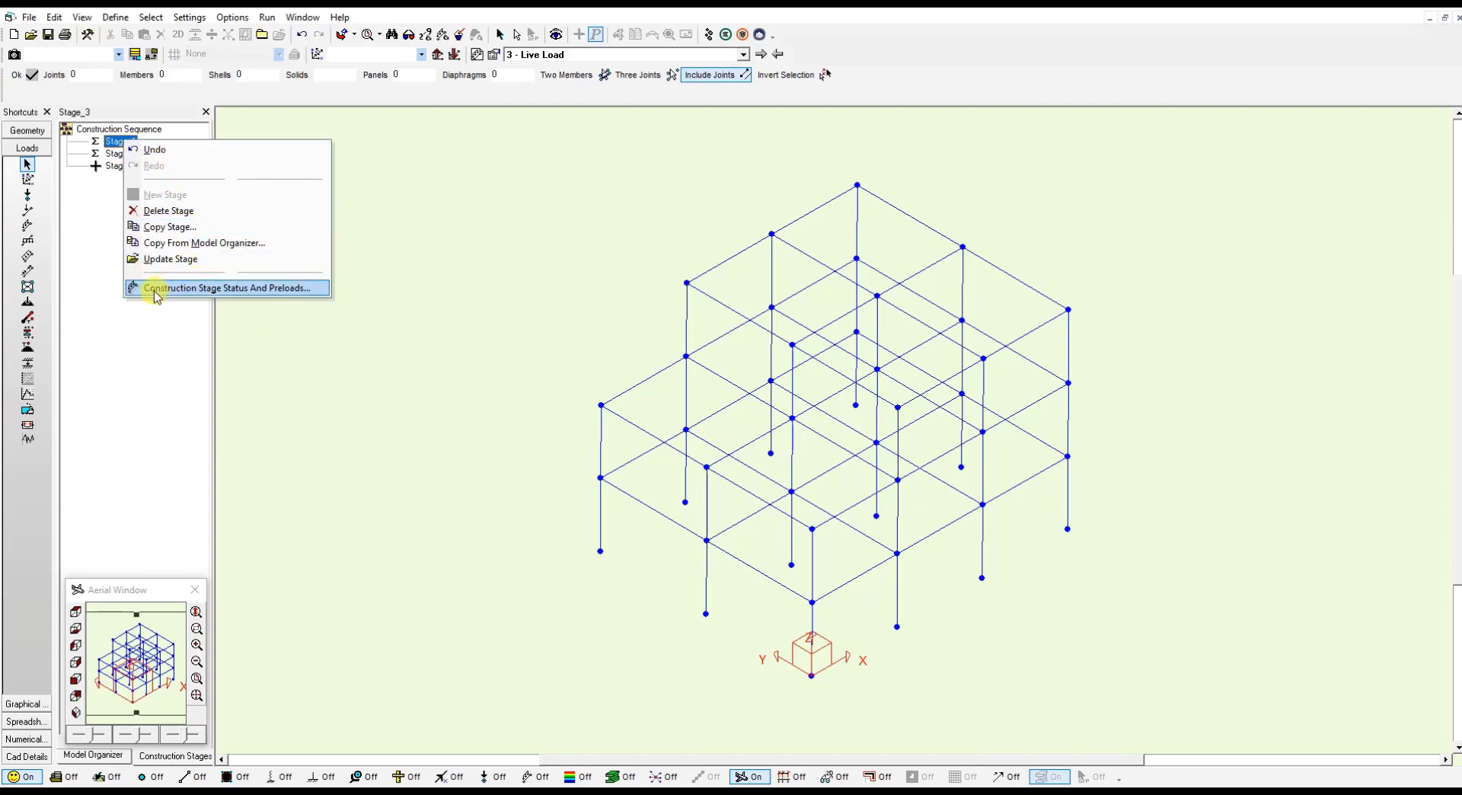
click(286, 291)
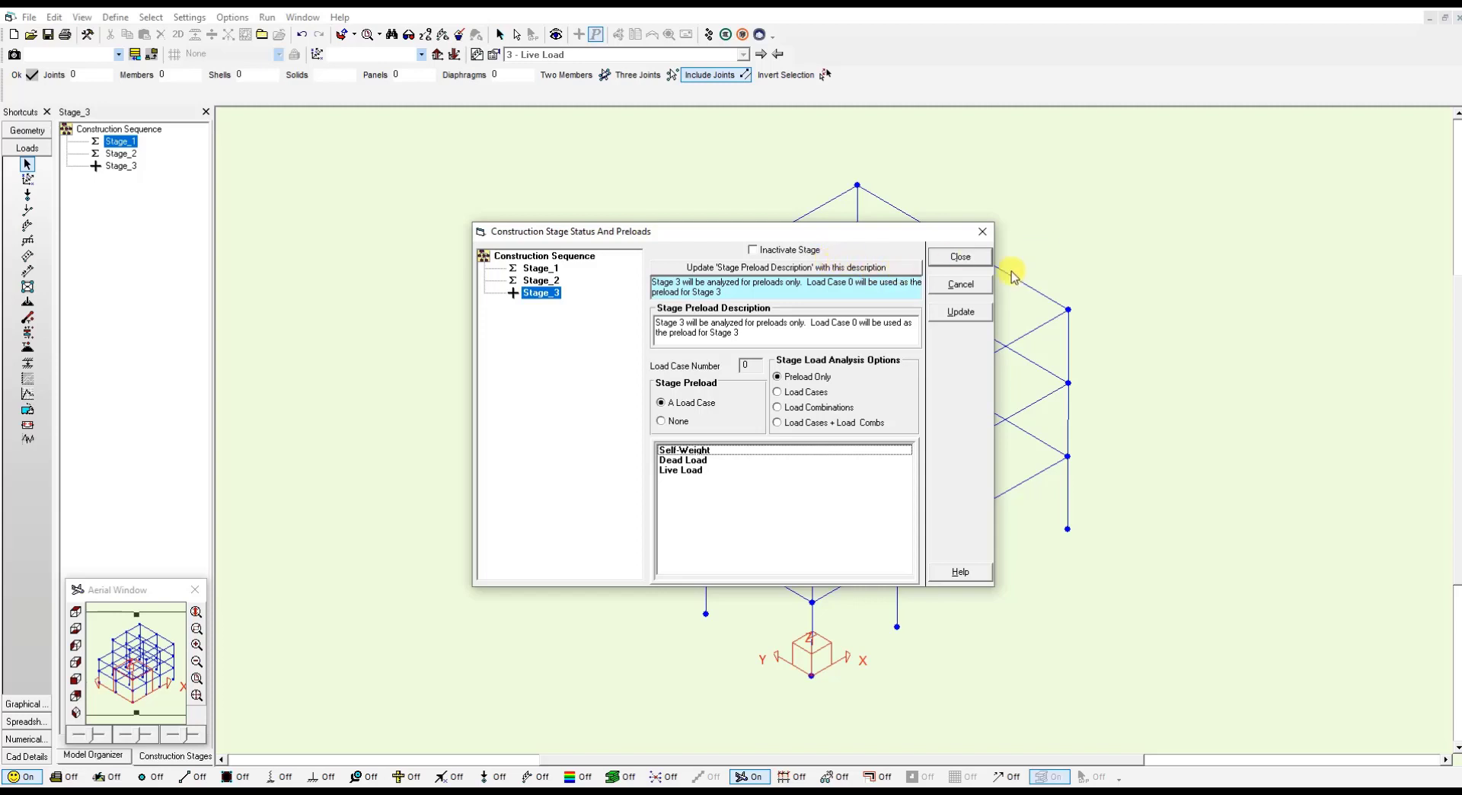
click(778, 424)
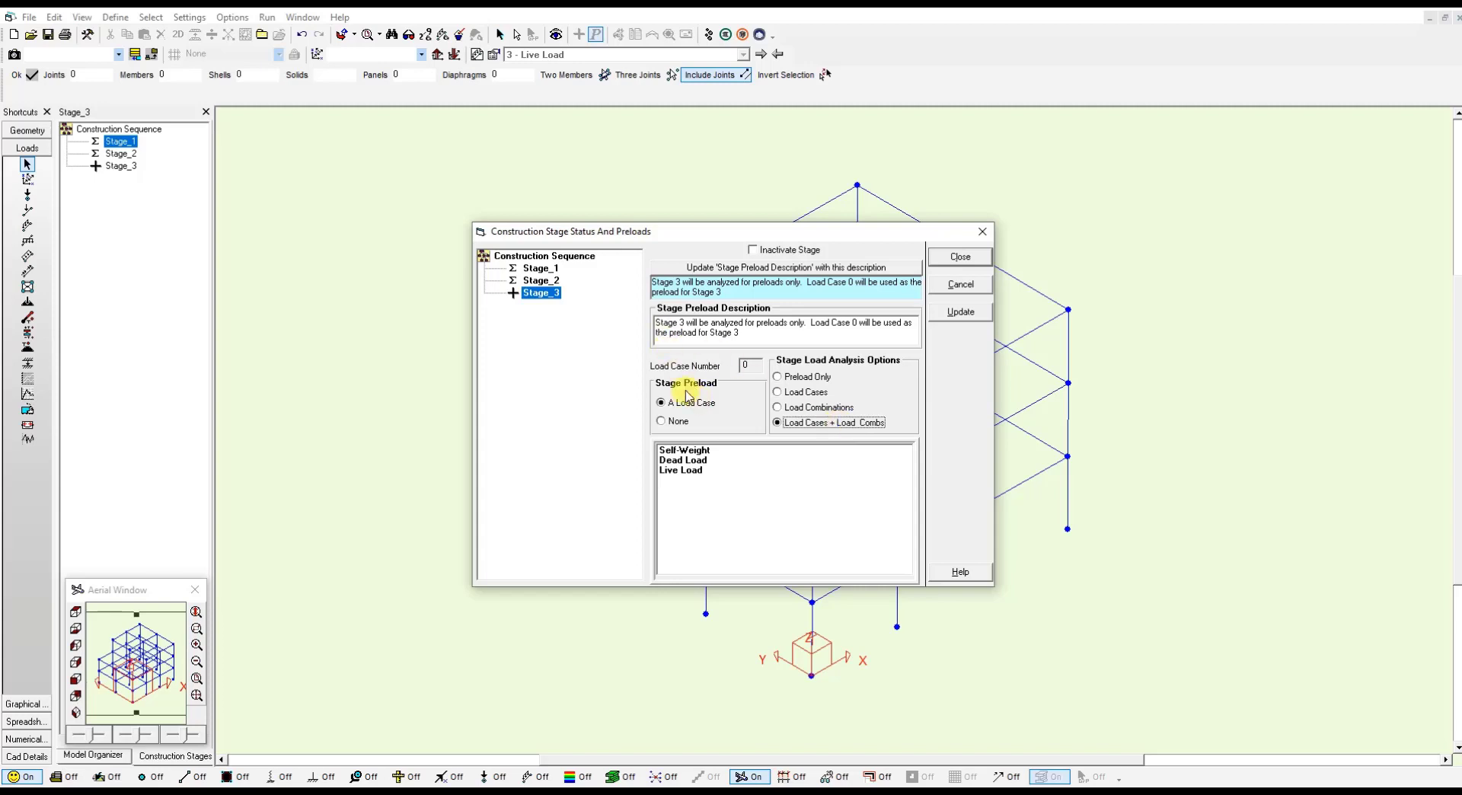
click(684, 451)
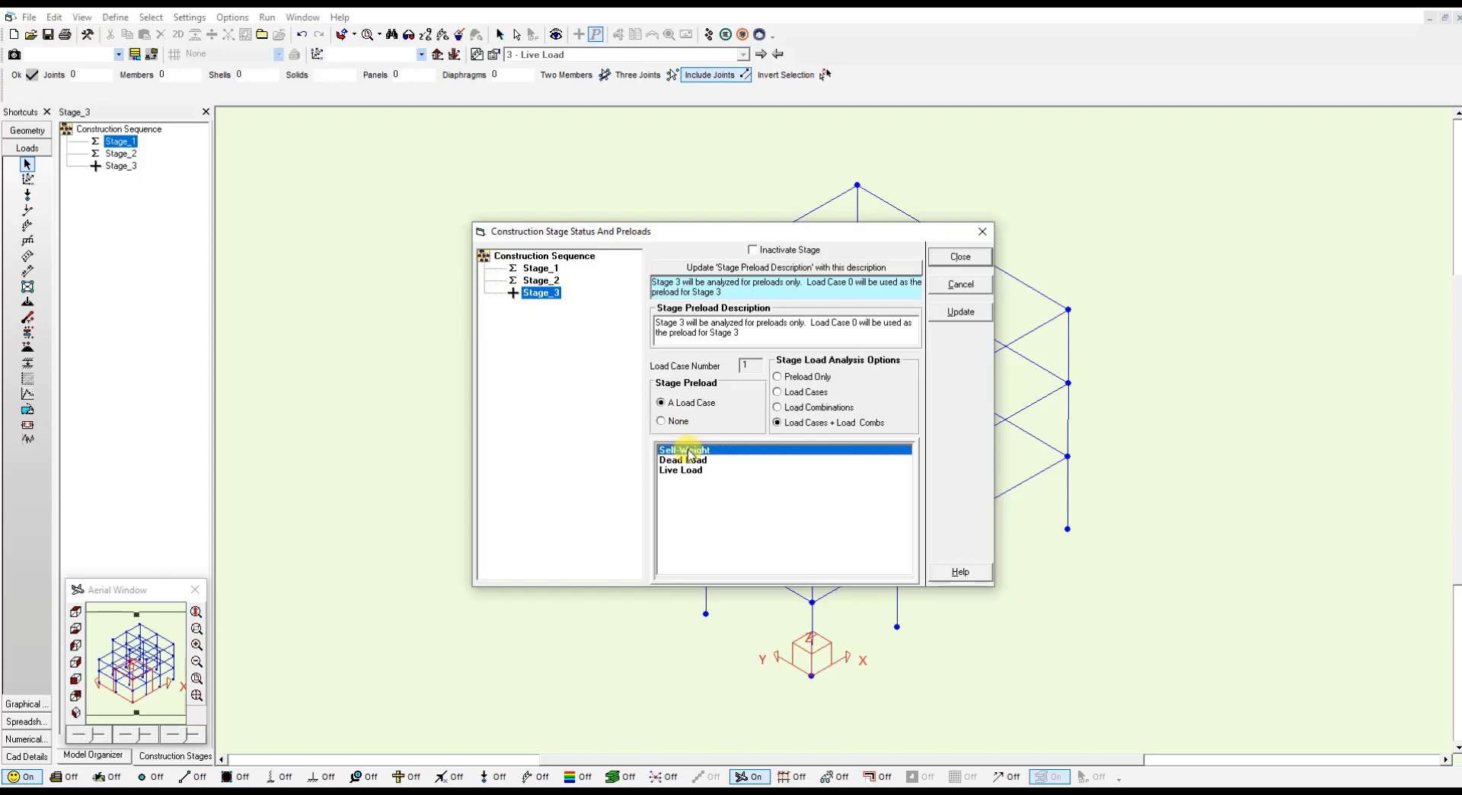
click(961, 314)
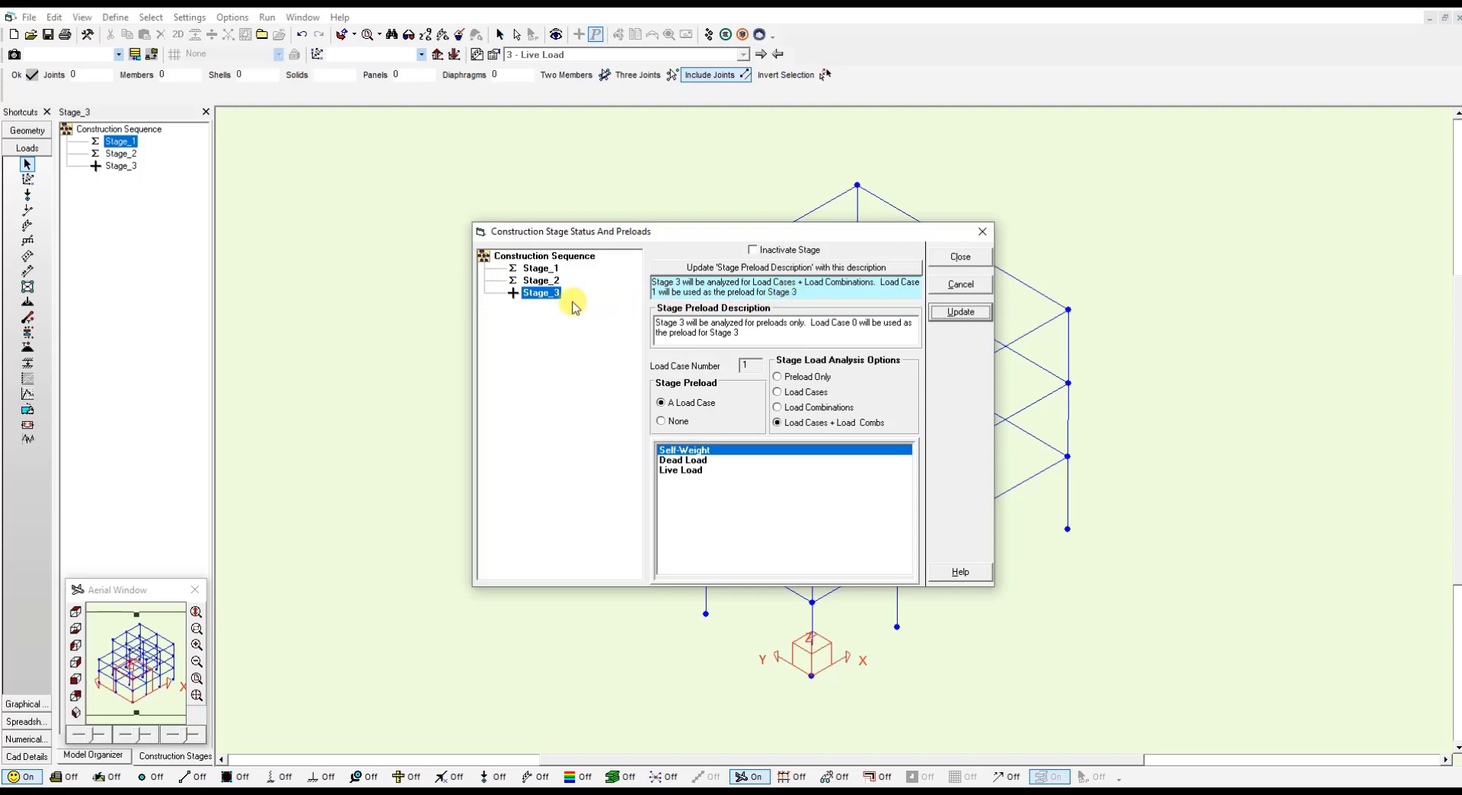
Step: Assign Self-Weight as the preload case of Stage_2 with analysis option Load Cases + Load Combs, and update
click(542, 281)
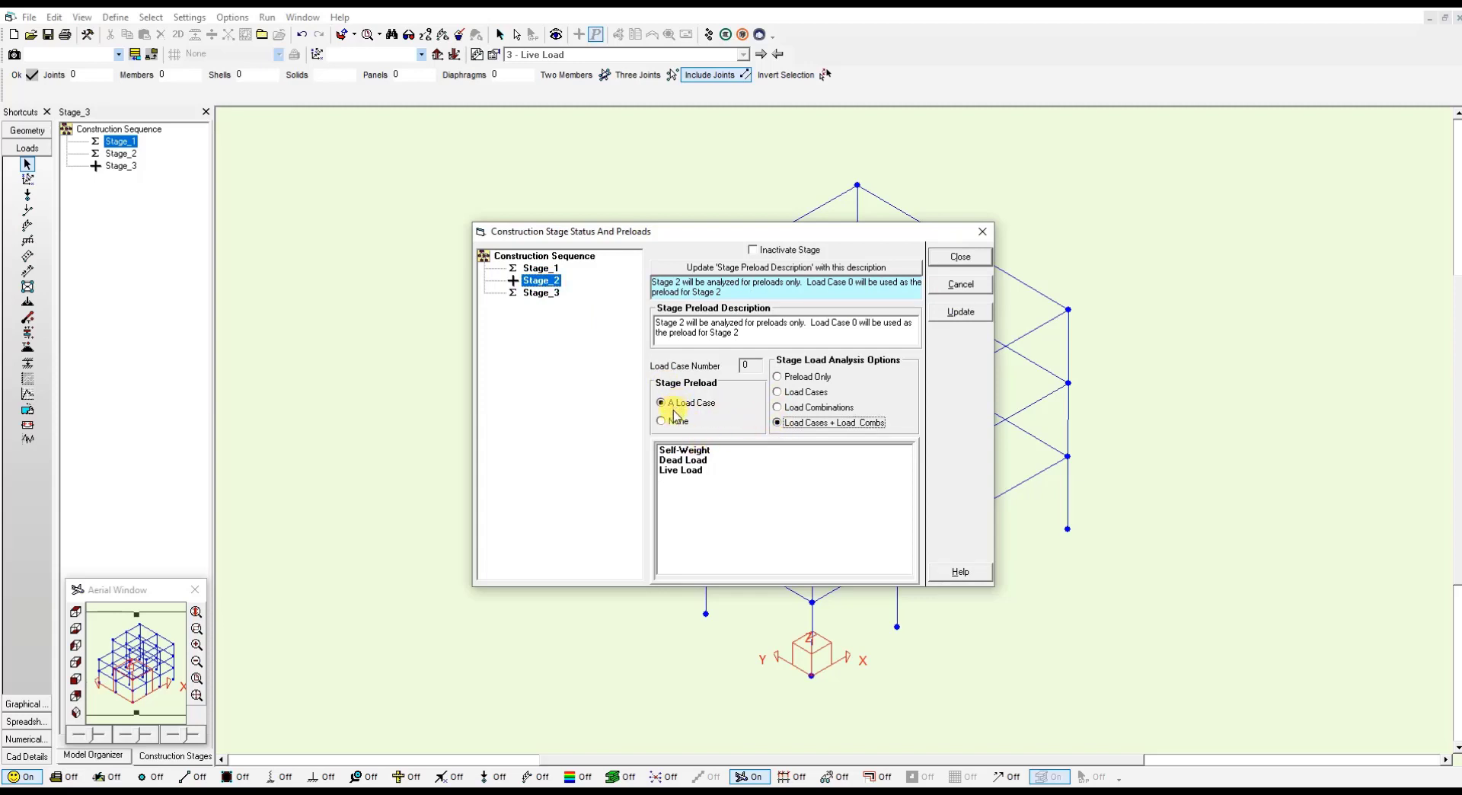
click(677, 450)
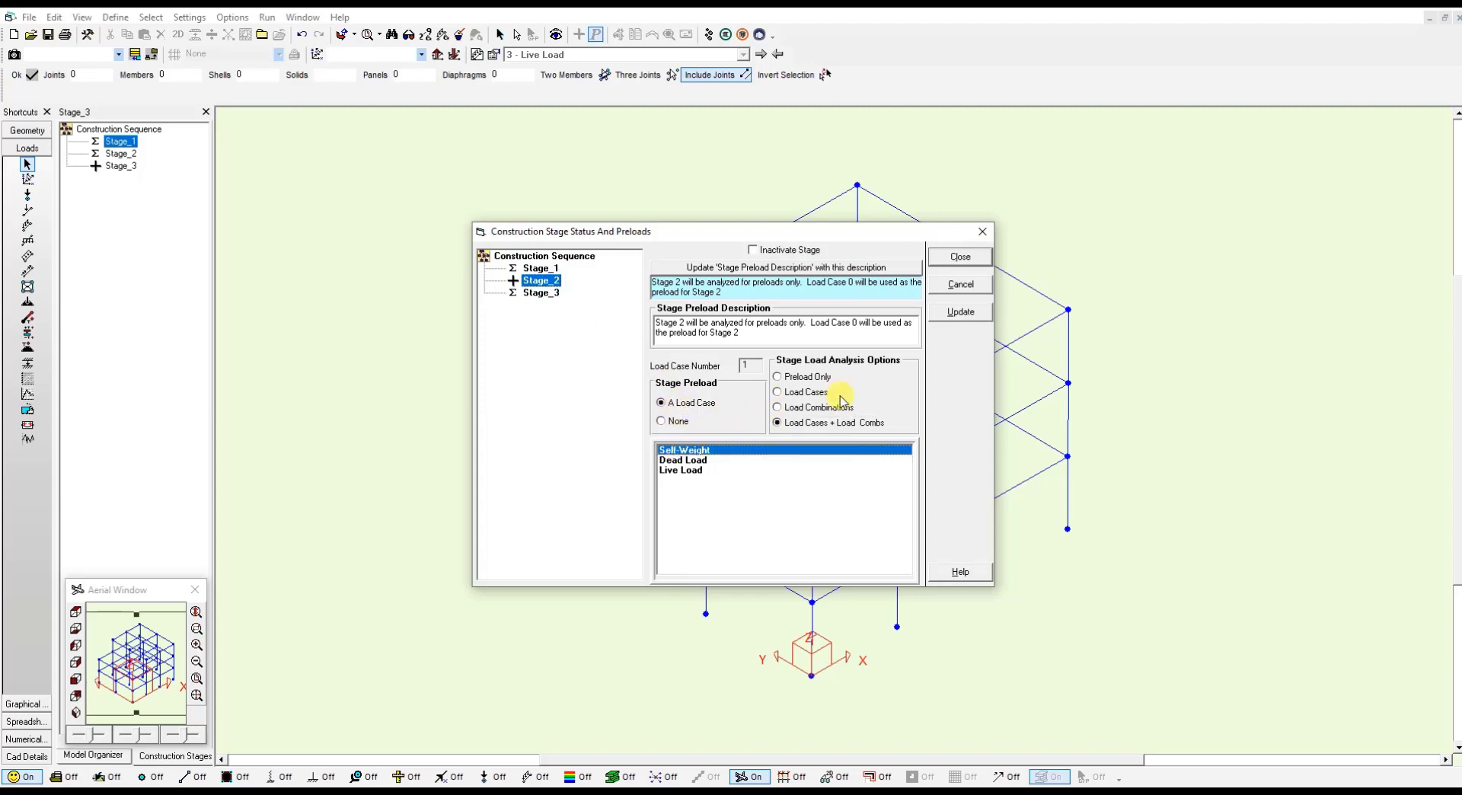
click(962, 313)
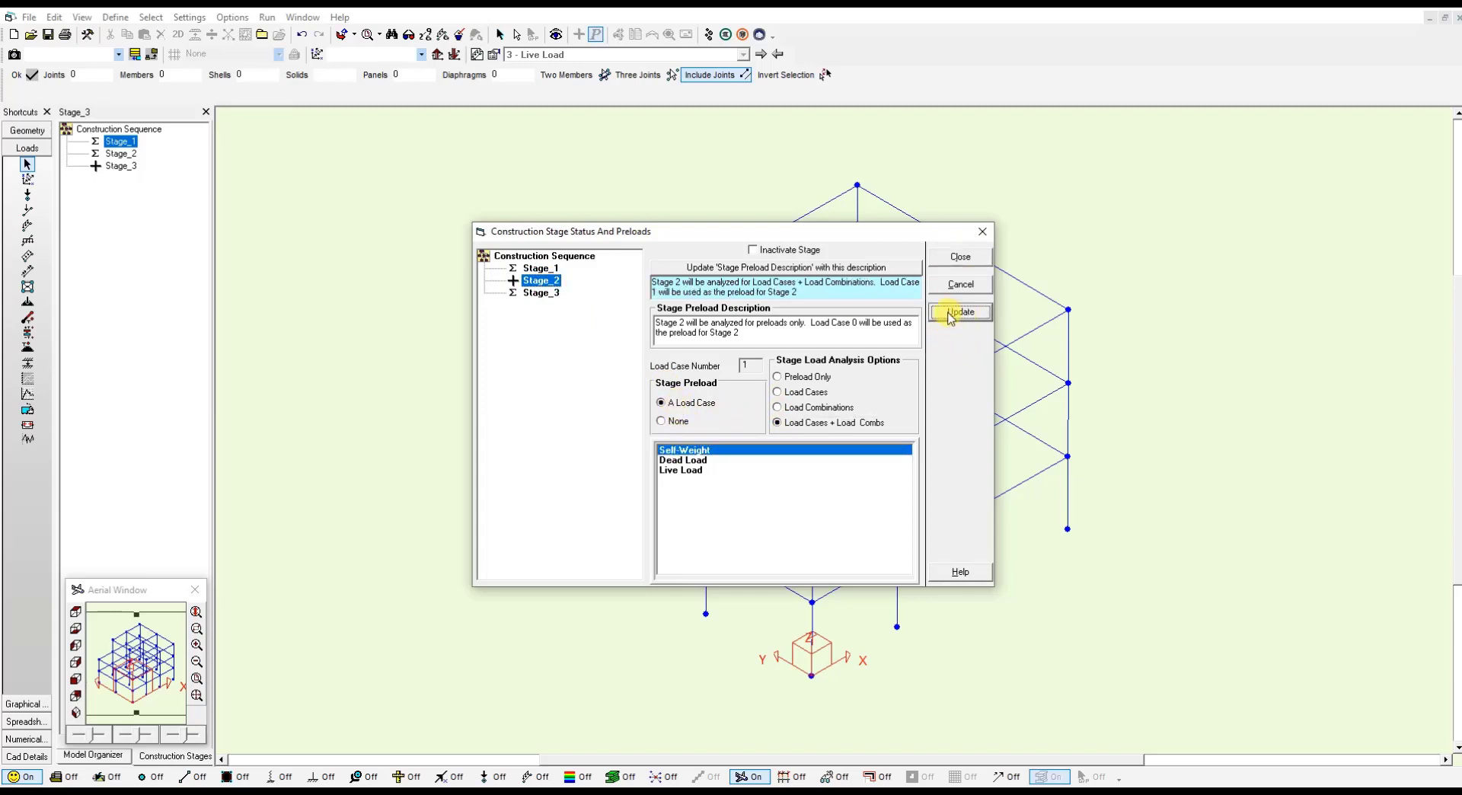
Step: Set Stage_1 to Load Cases + Load Combs with Self-Weight as its preload, update, and close the preload settings
click(547, 269)
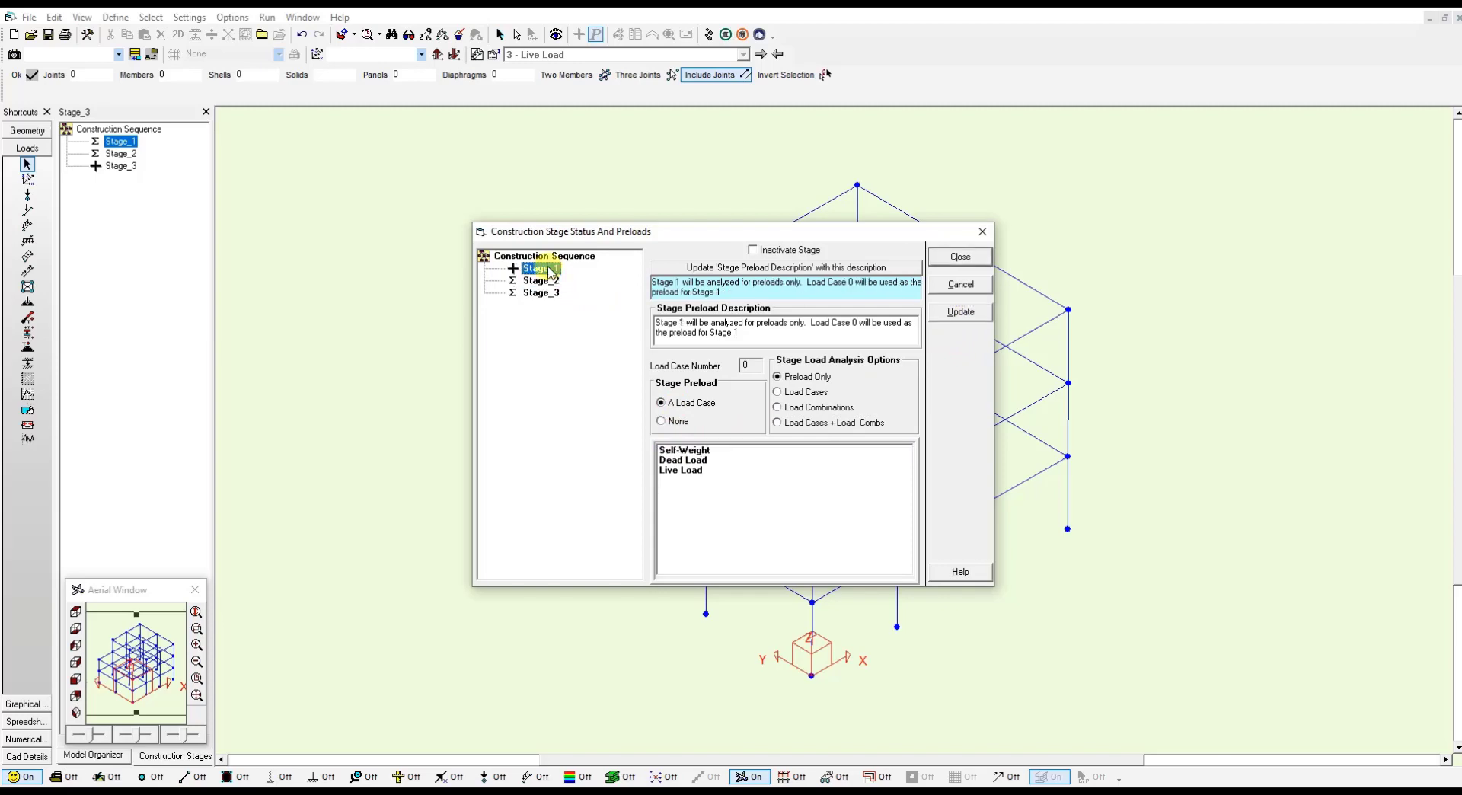
click(779, 423)
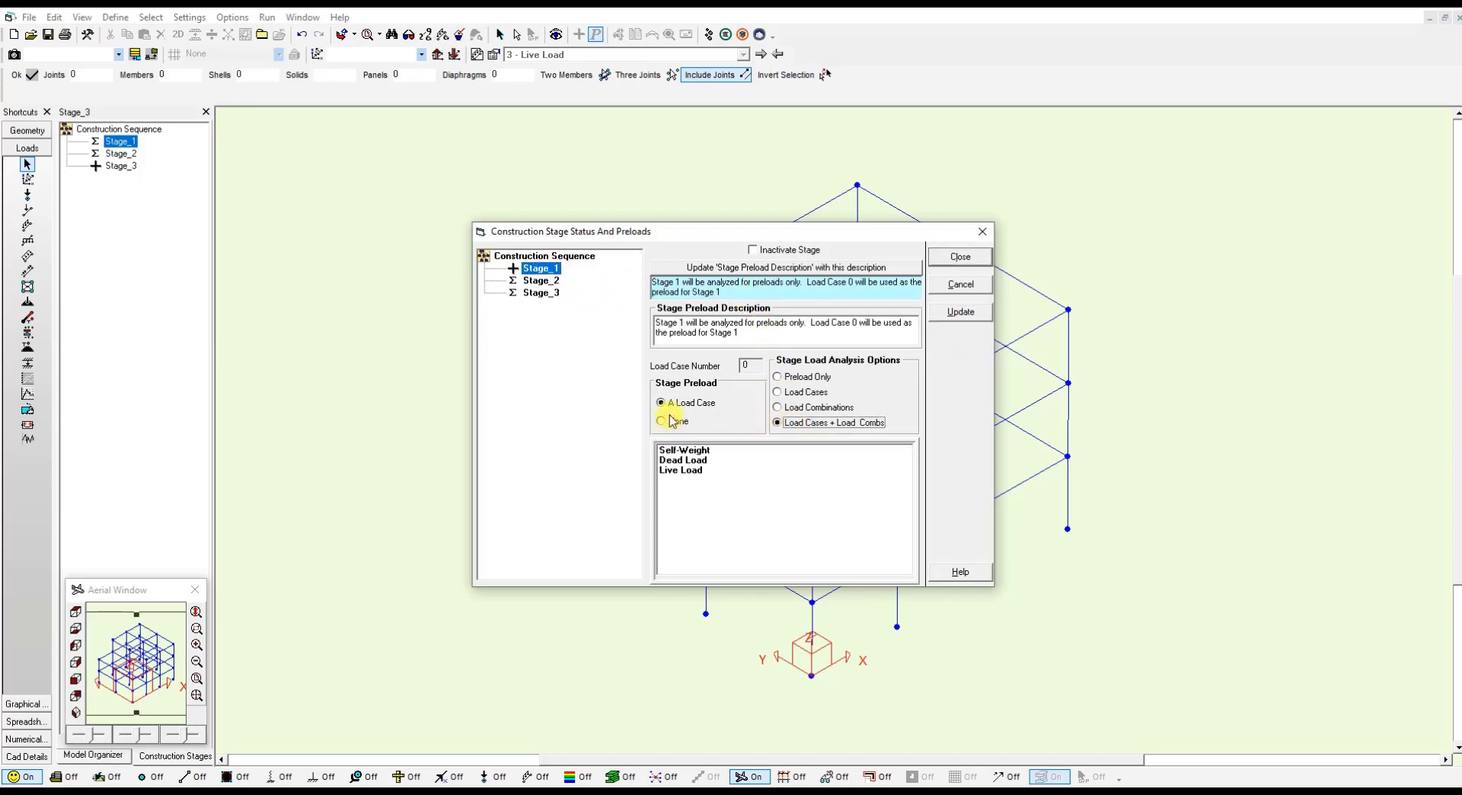
click(684, 450)
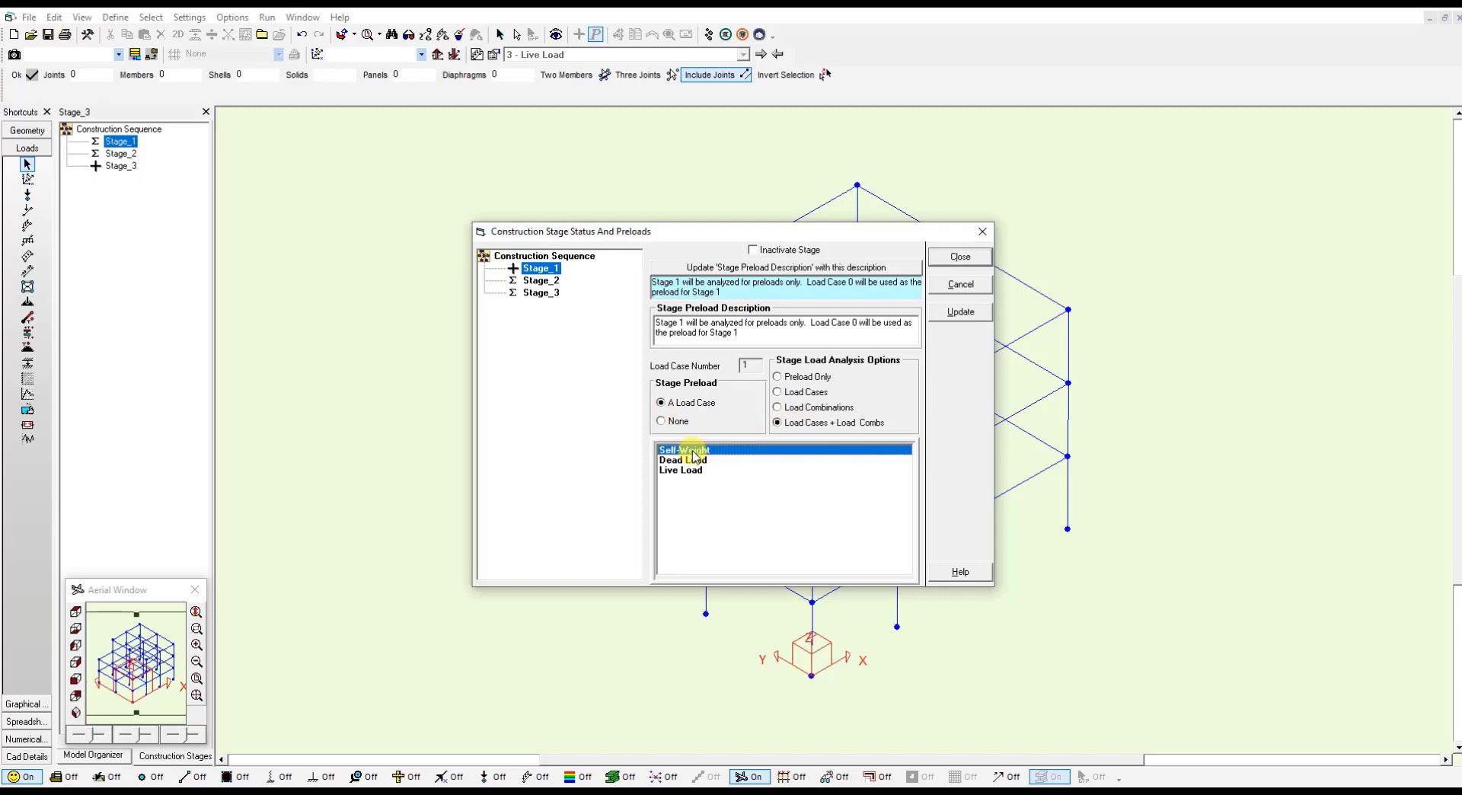
click(956, 313)
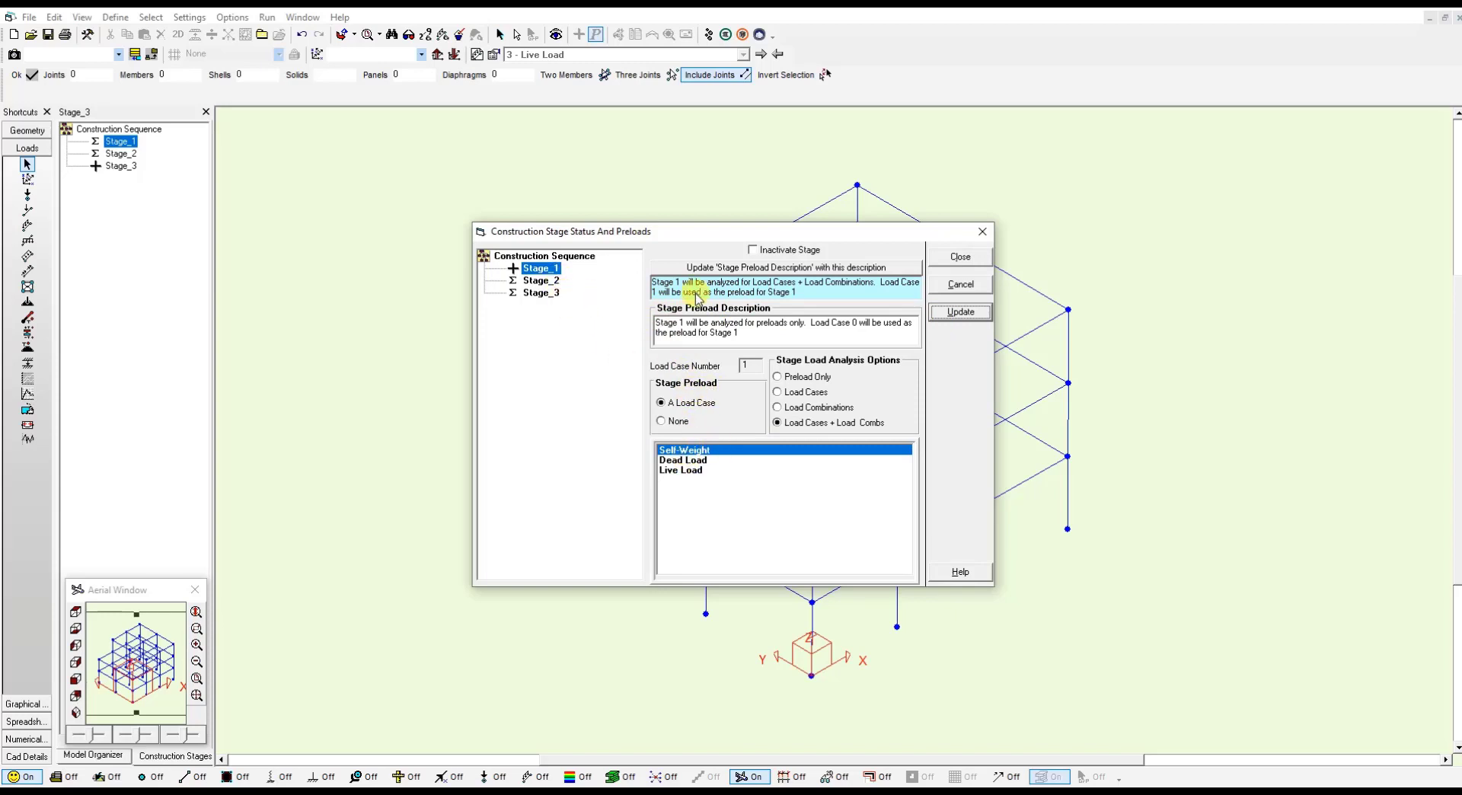
click(973, 260)
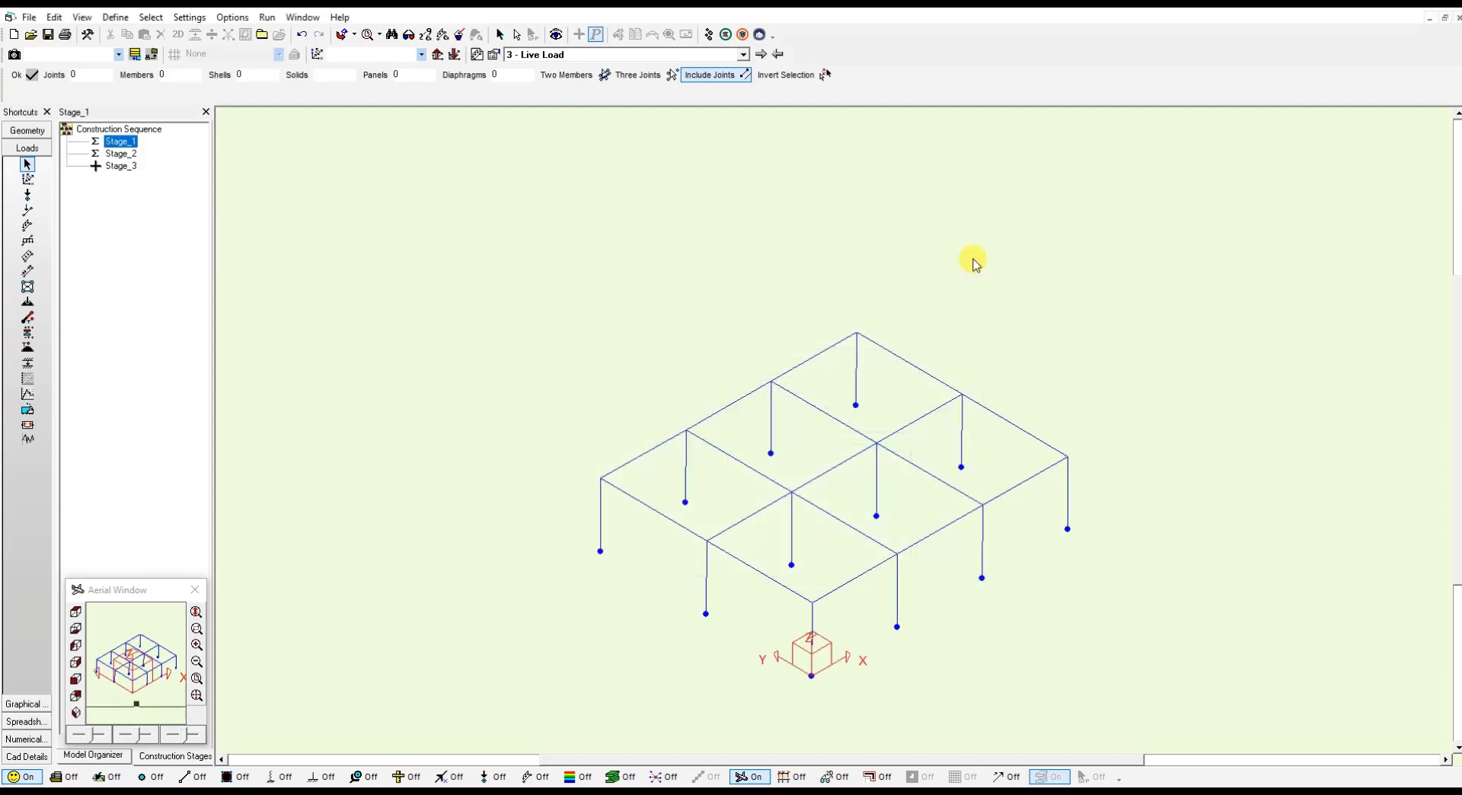
Step: Run a Linear Static analysis of the staged model
click(709, 35)
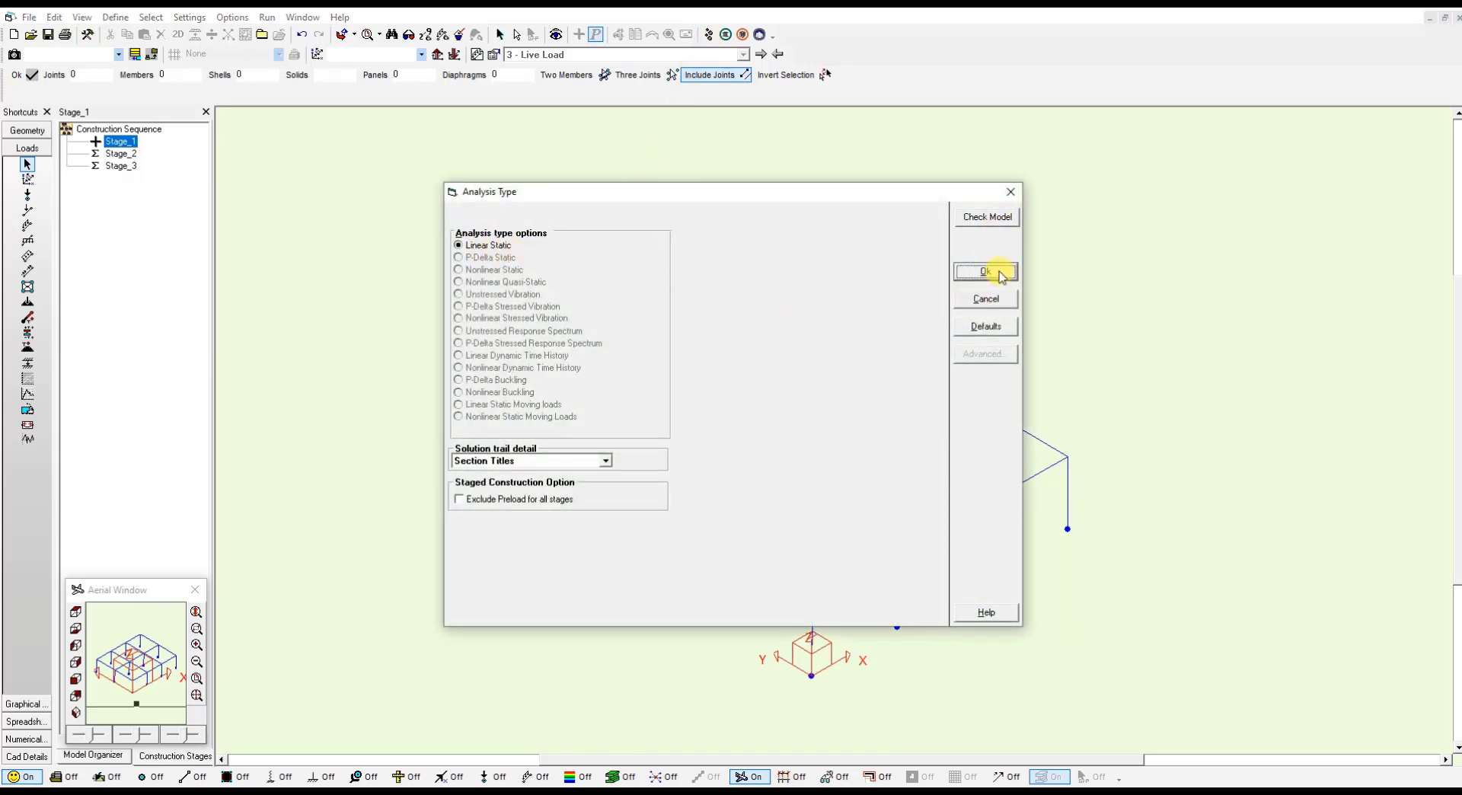
click(986, 271)
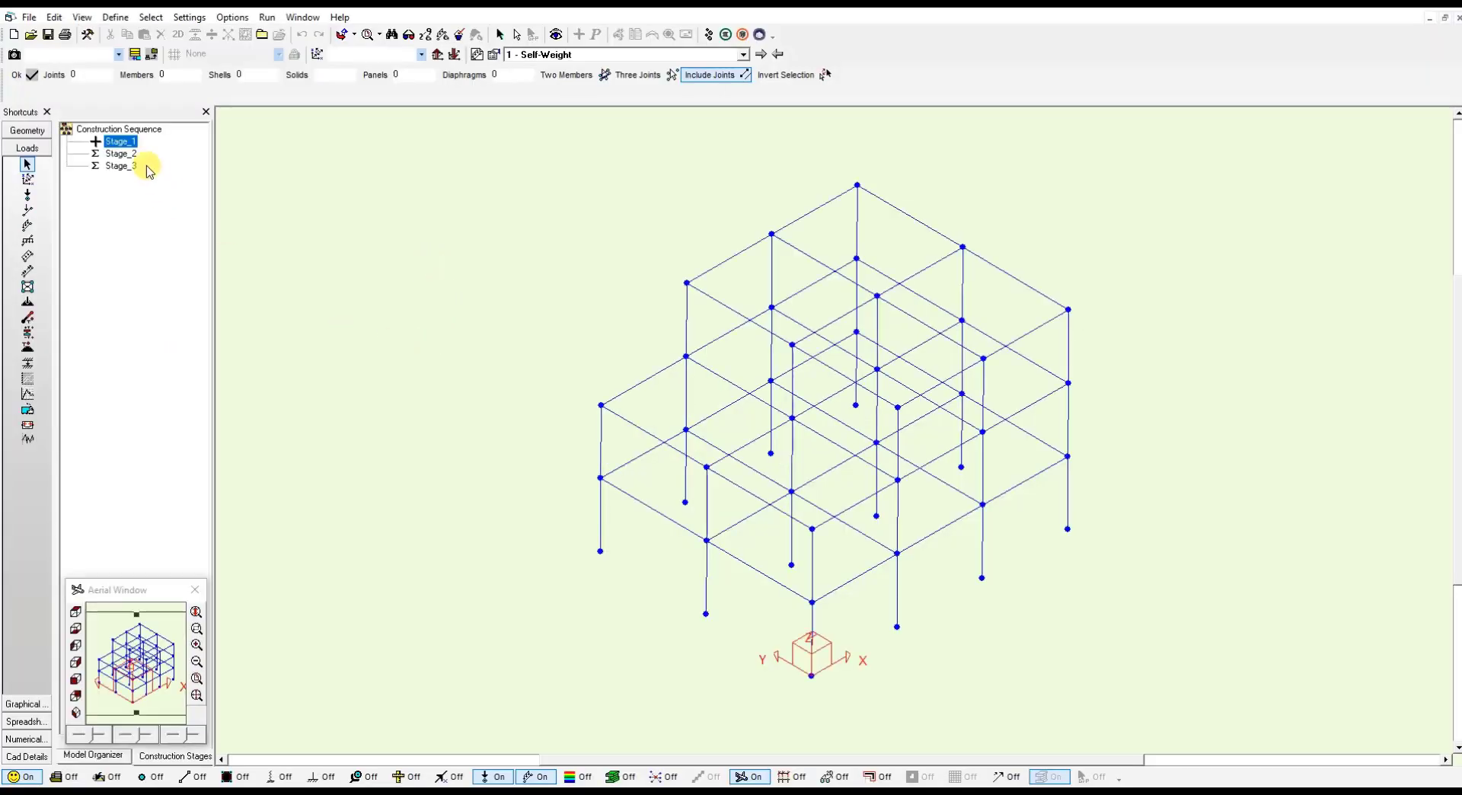
Step: Show the inactive elements of Stage_1 in side view, include the joints at the first-storey beam level, and update the stage
click(122, 143)
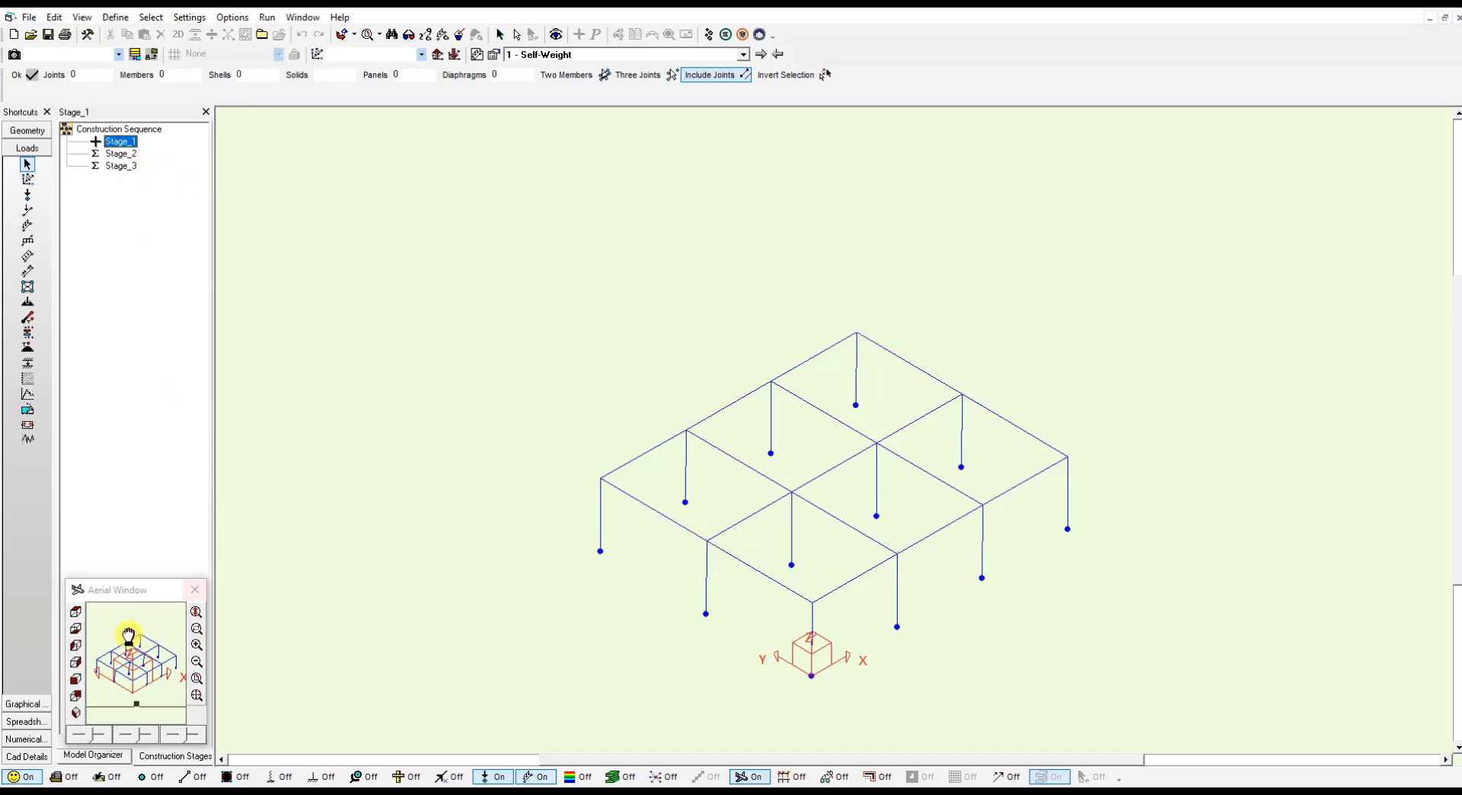
click(76, 647)
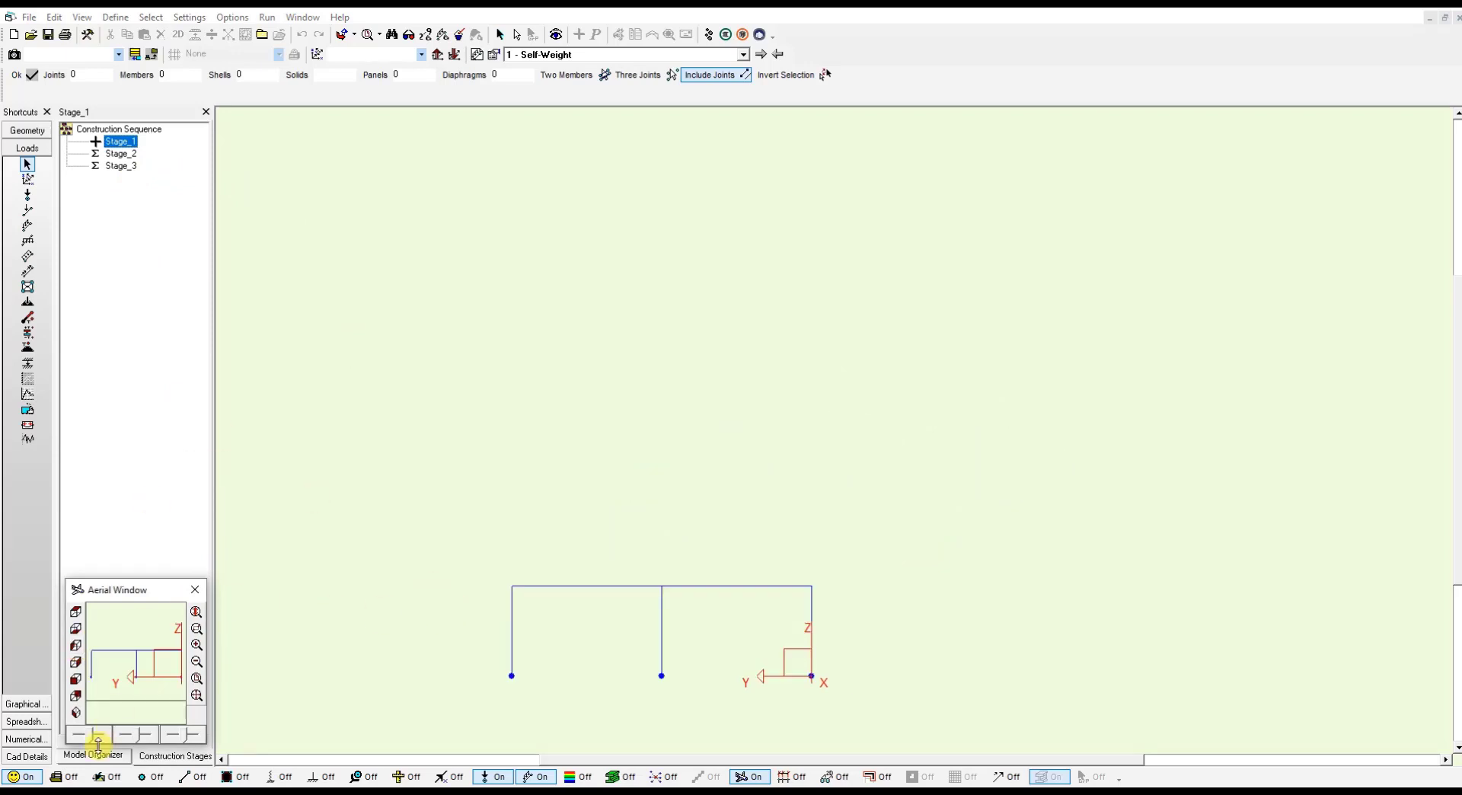
click(23, 777)
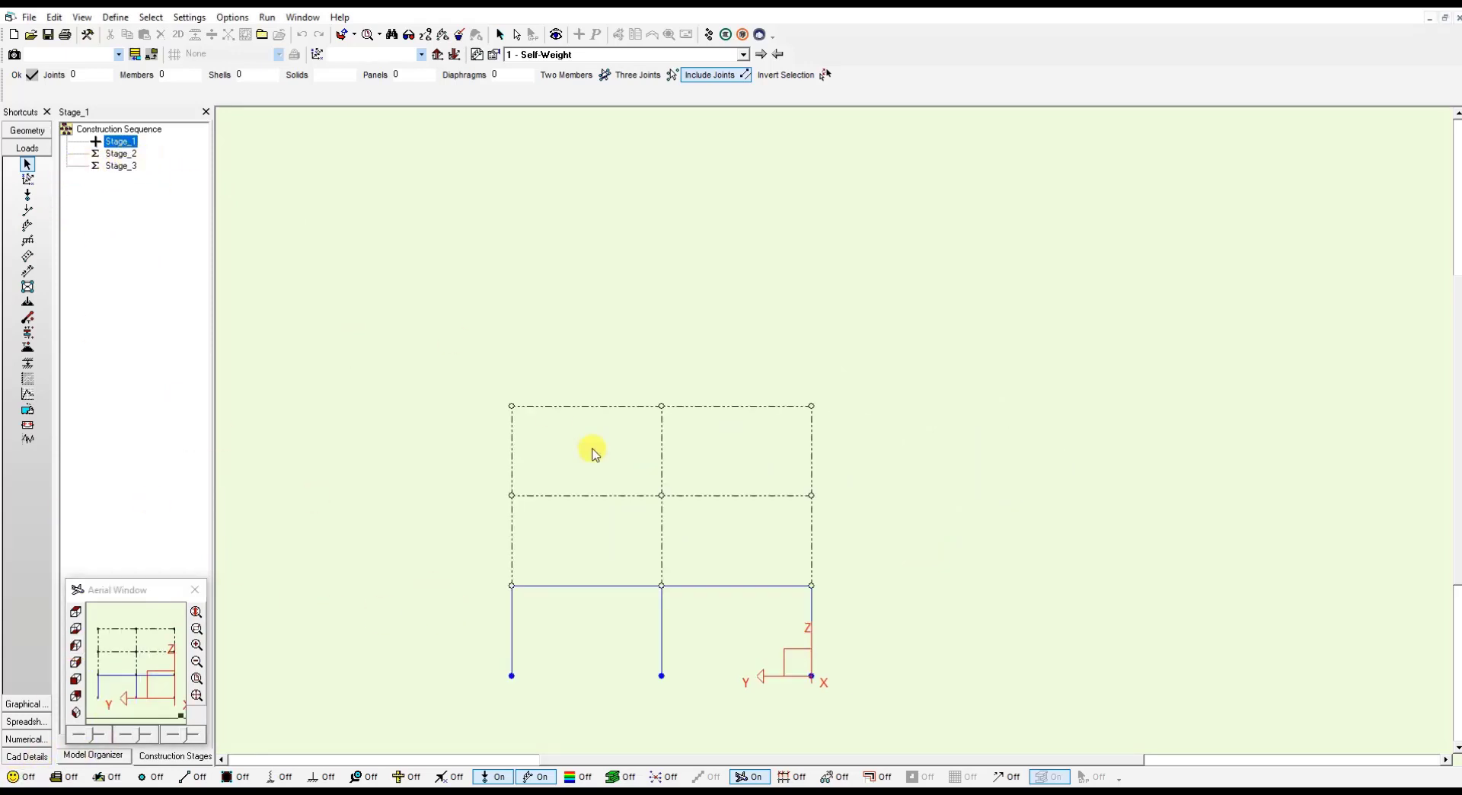
drag(479, 563, 816, 602)
right_click(113, 144)
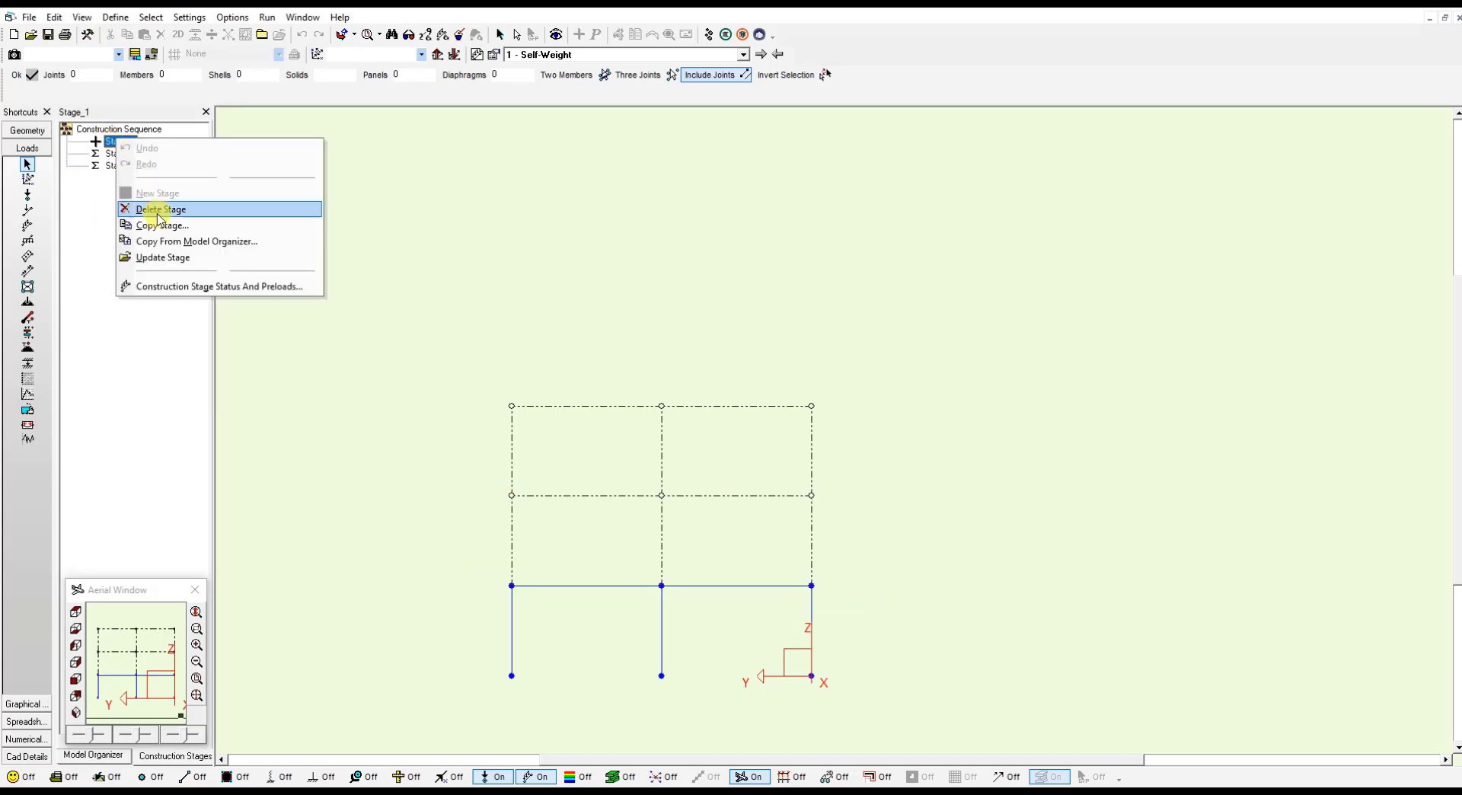
click(173, 258)
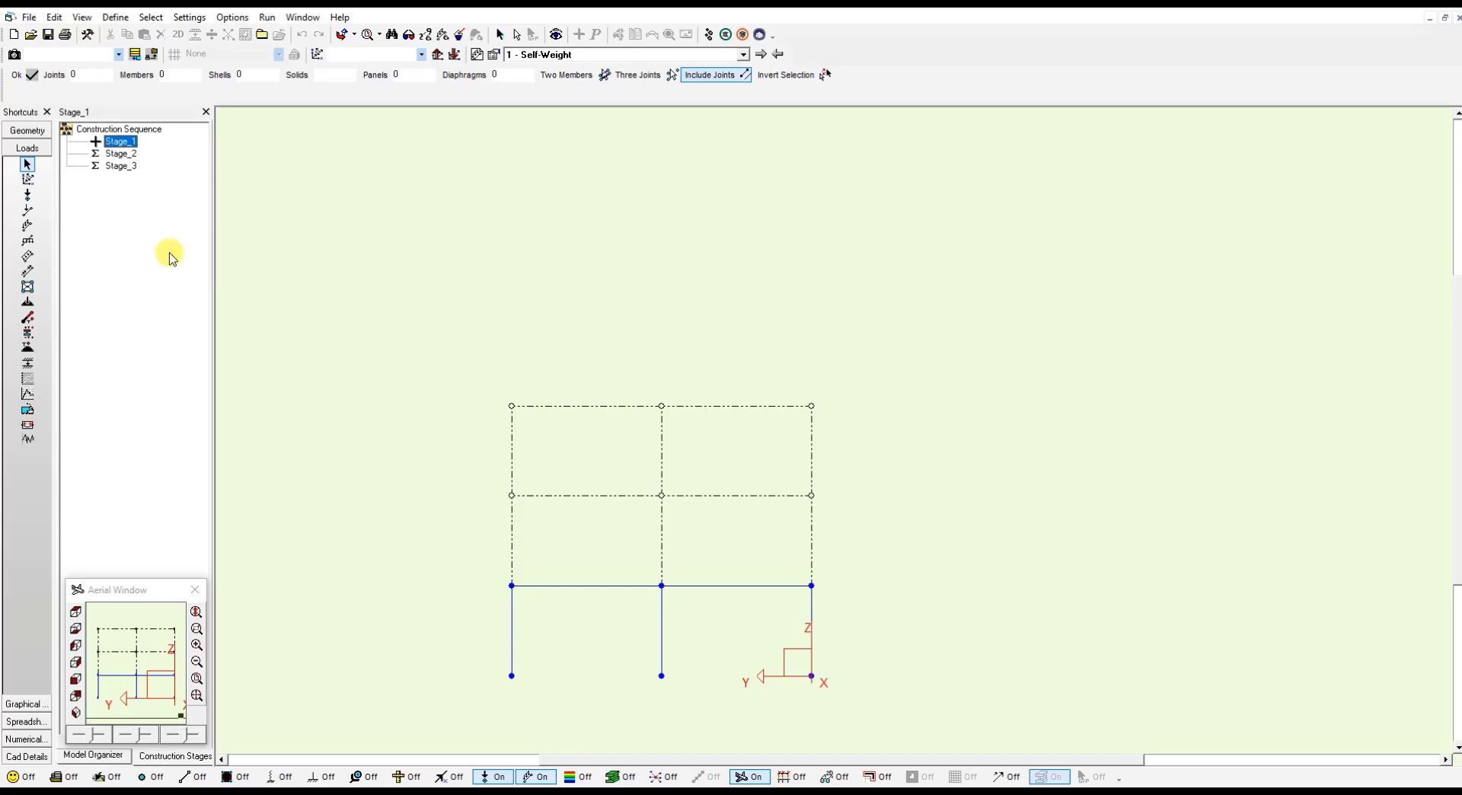
Step: Include the joints at the second-storey beam level in Stage_2 and update the stage
click(121, 154)
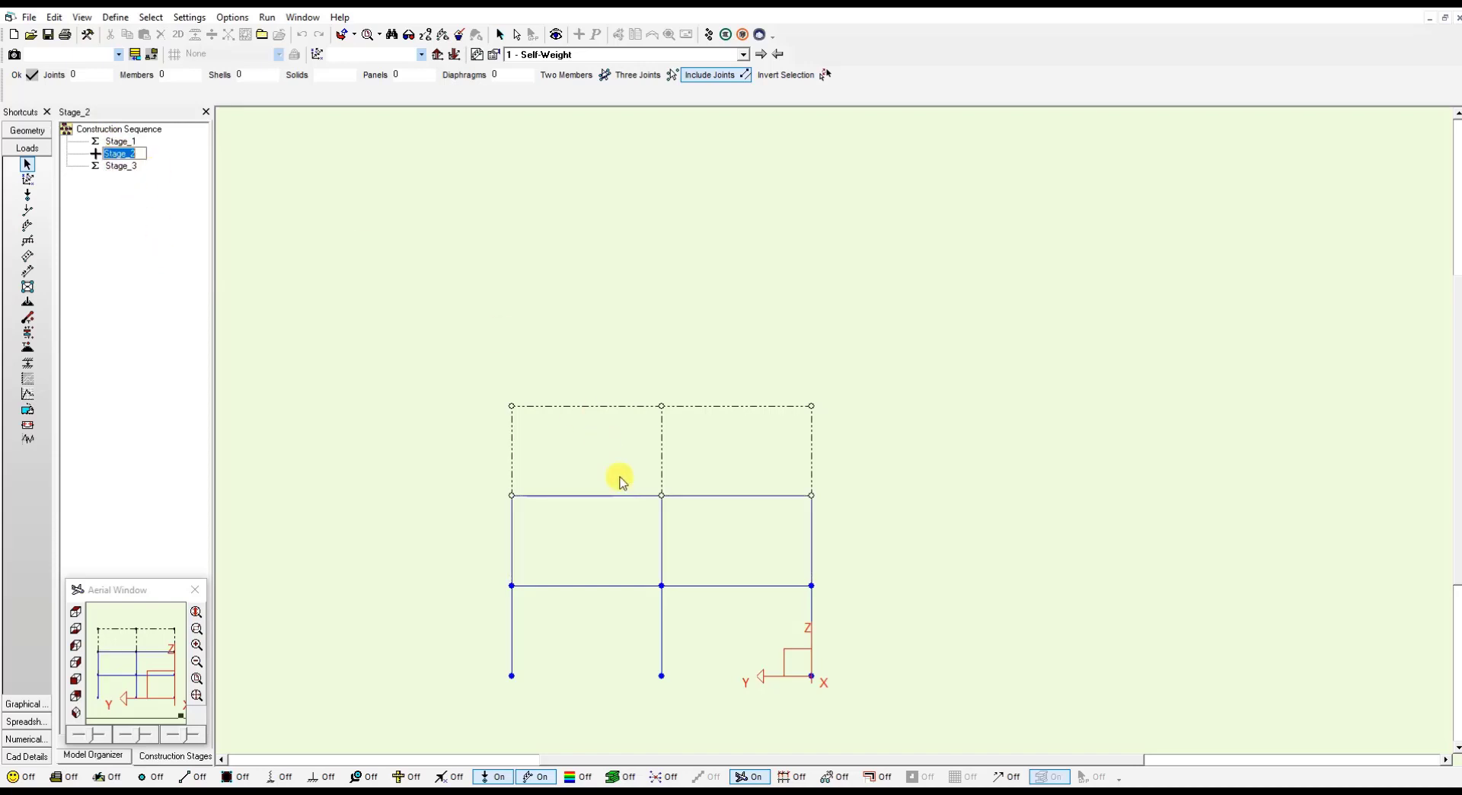
drag(644, 500, 858, 508)
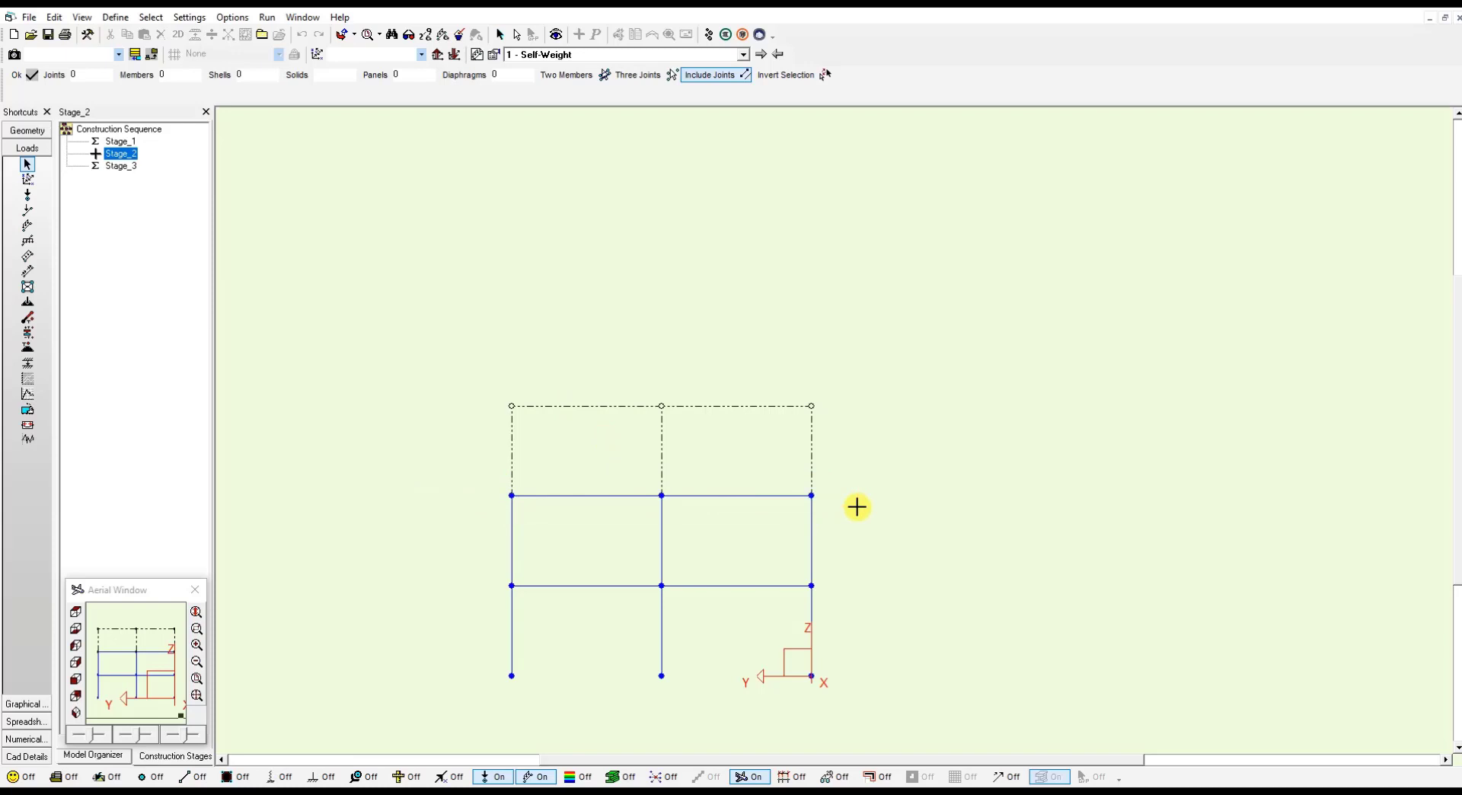
right_click(116, 154)
click(176, 259)
Step: Display Stage_3 in isometric view to check its members and joints
click(120, 166)
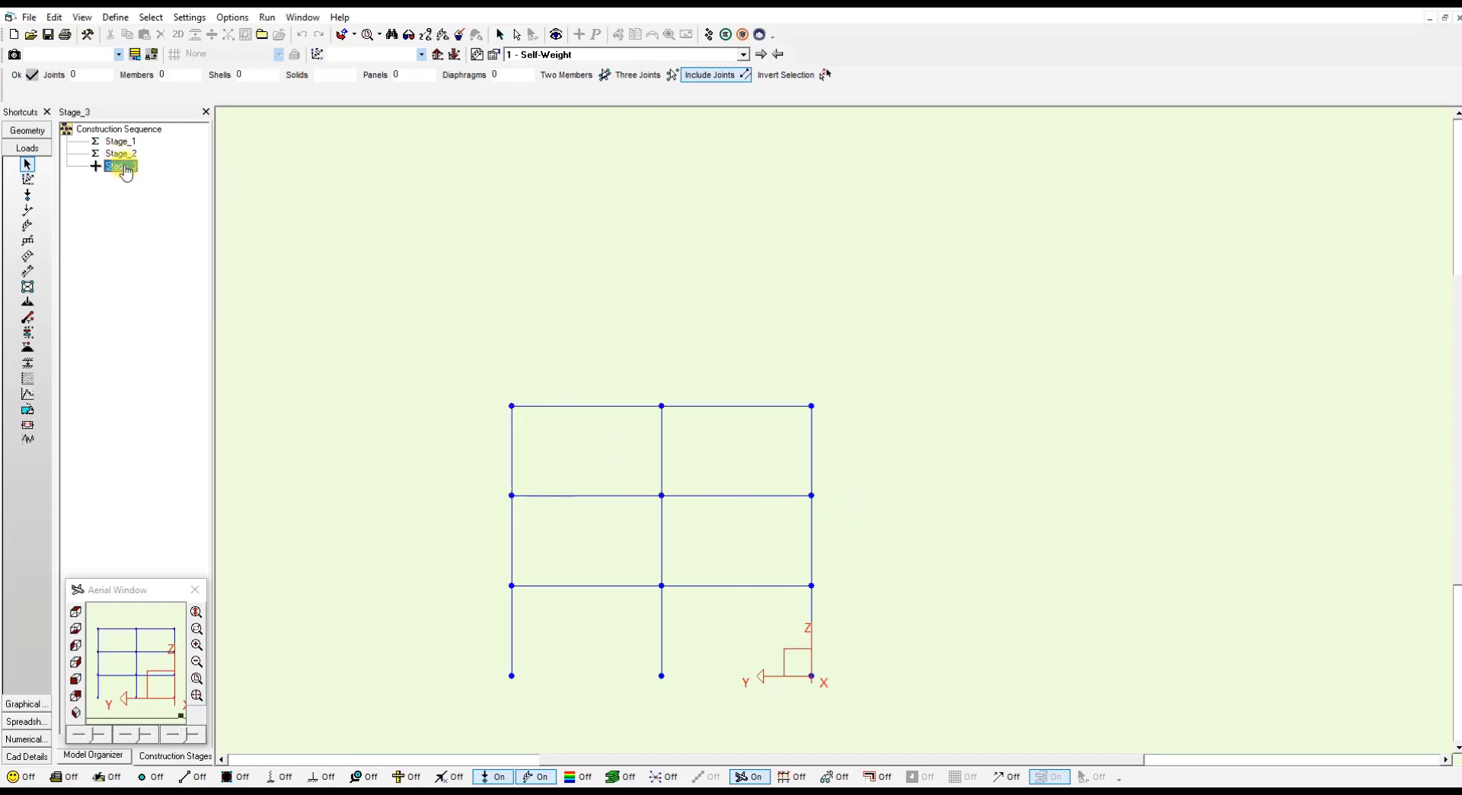
click(75, 712)
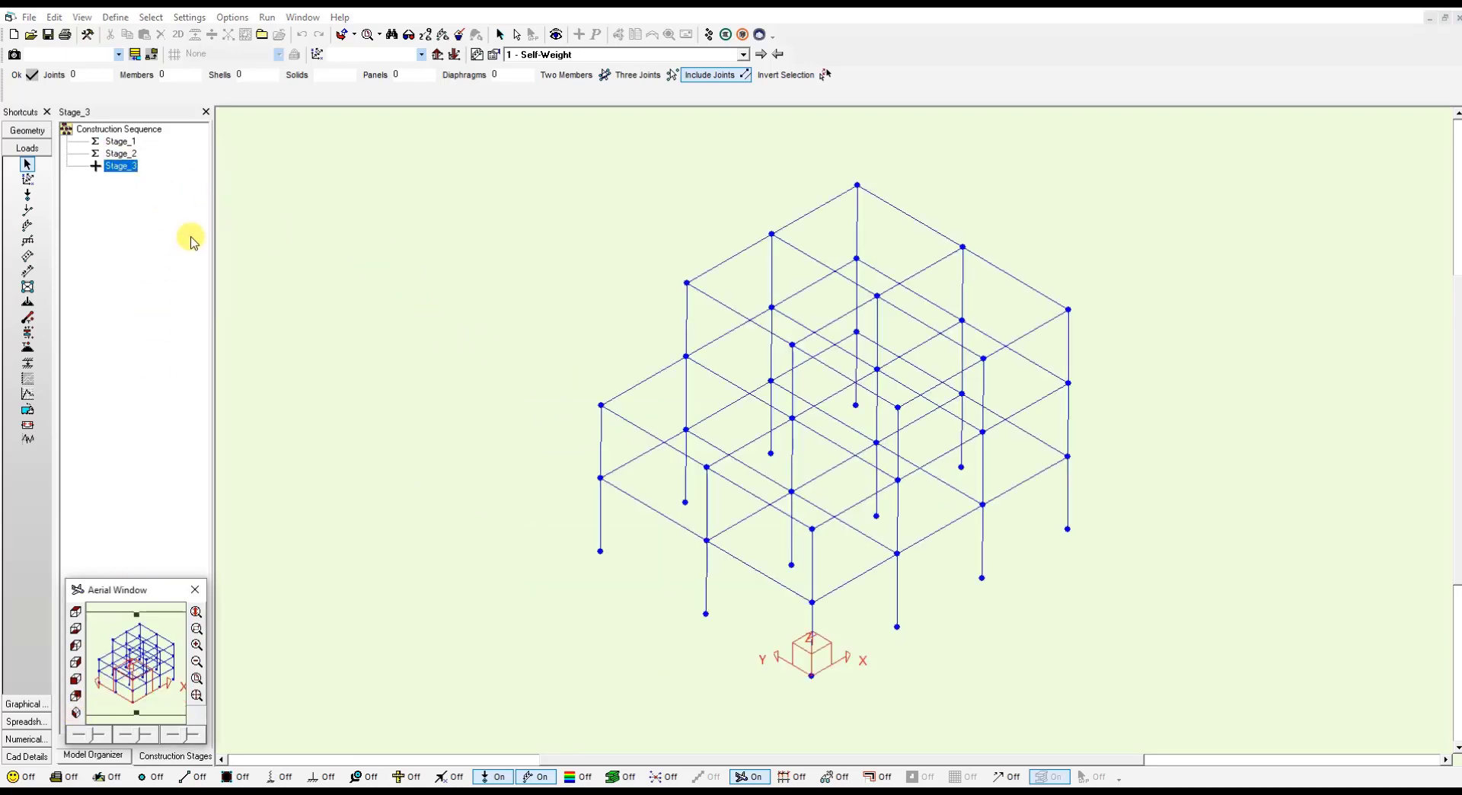
Step: Run a Linear Static analysis of the staged model, review the solver log for each stage, and proceed to the postprocessor
click(708, 34)
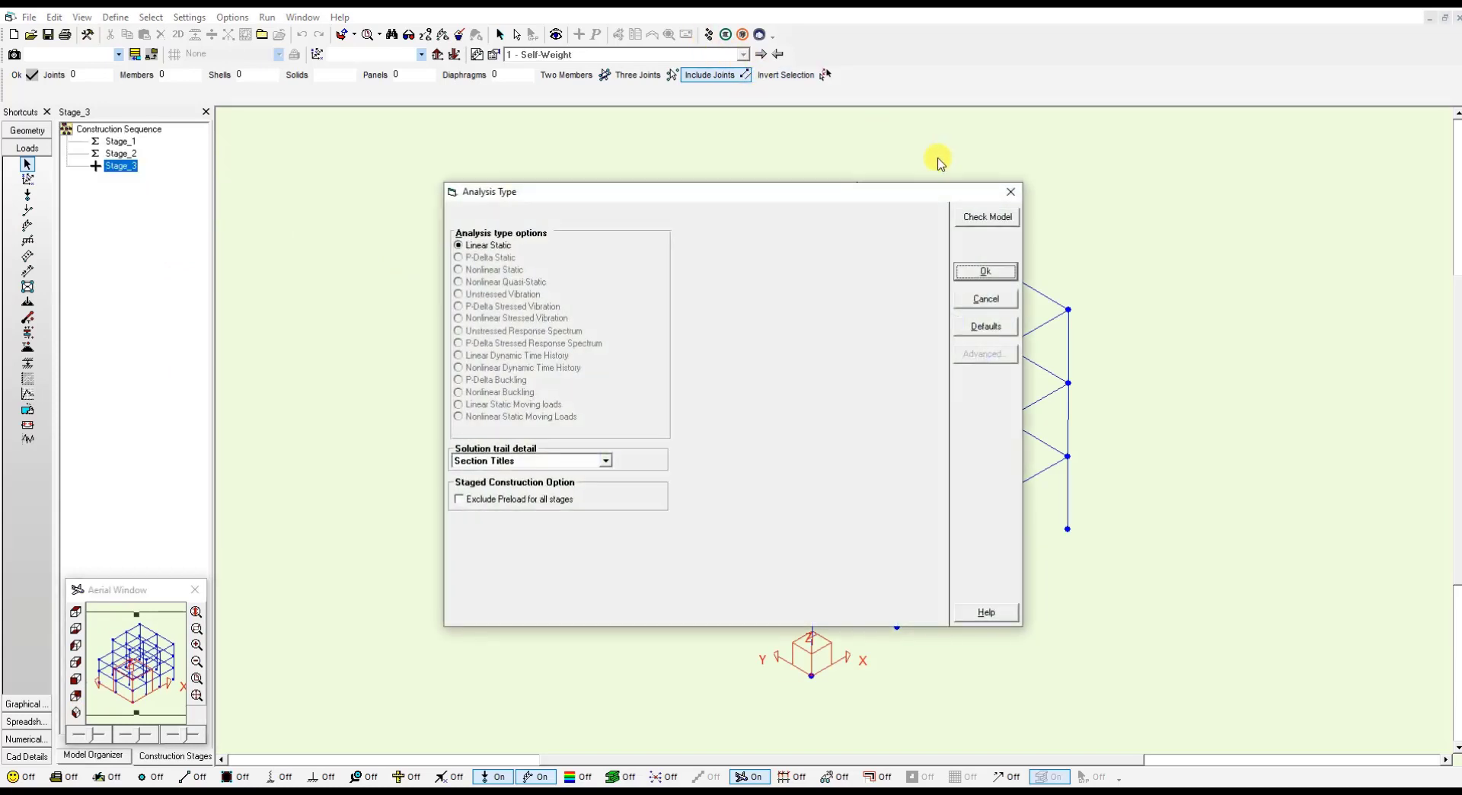
click(984, 270)
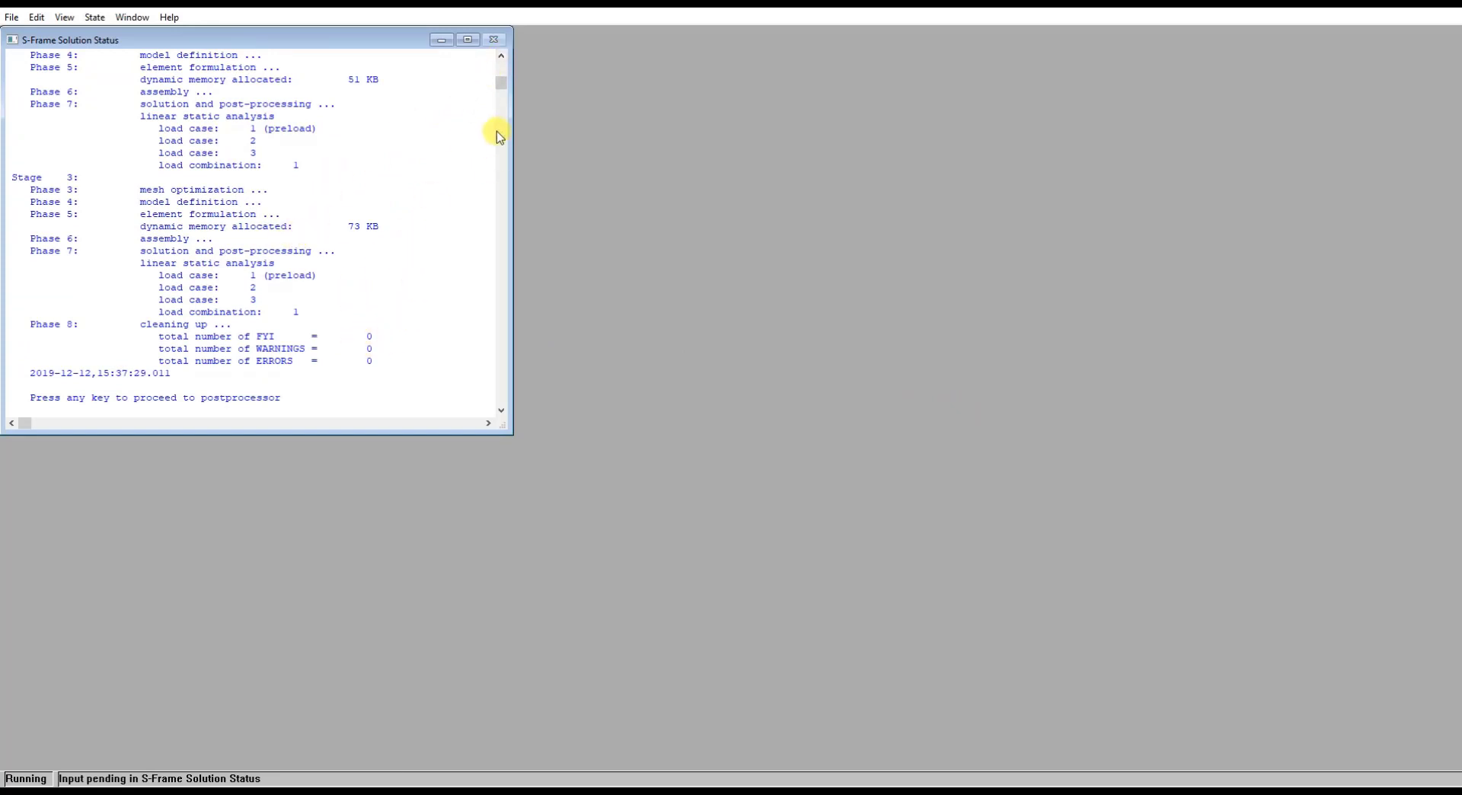
drag(502, 58, 502, 58)
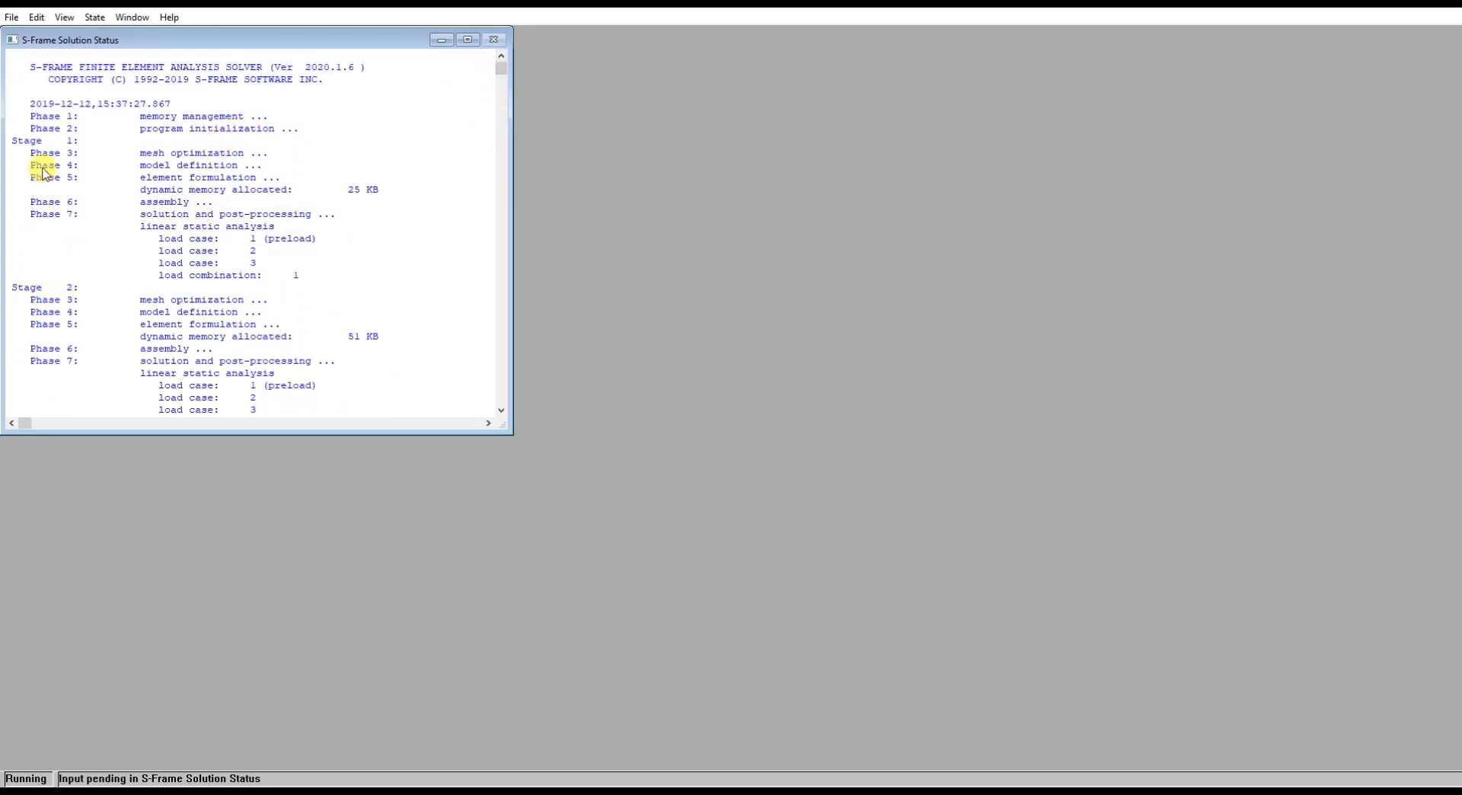
key(Return)
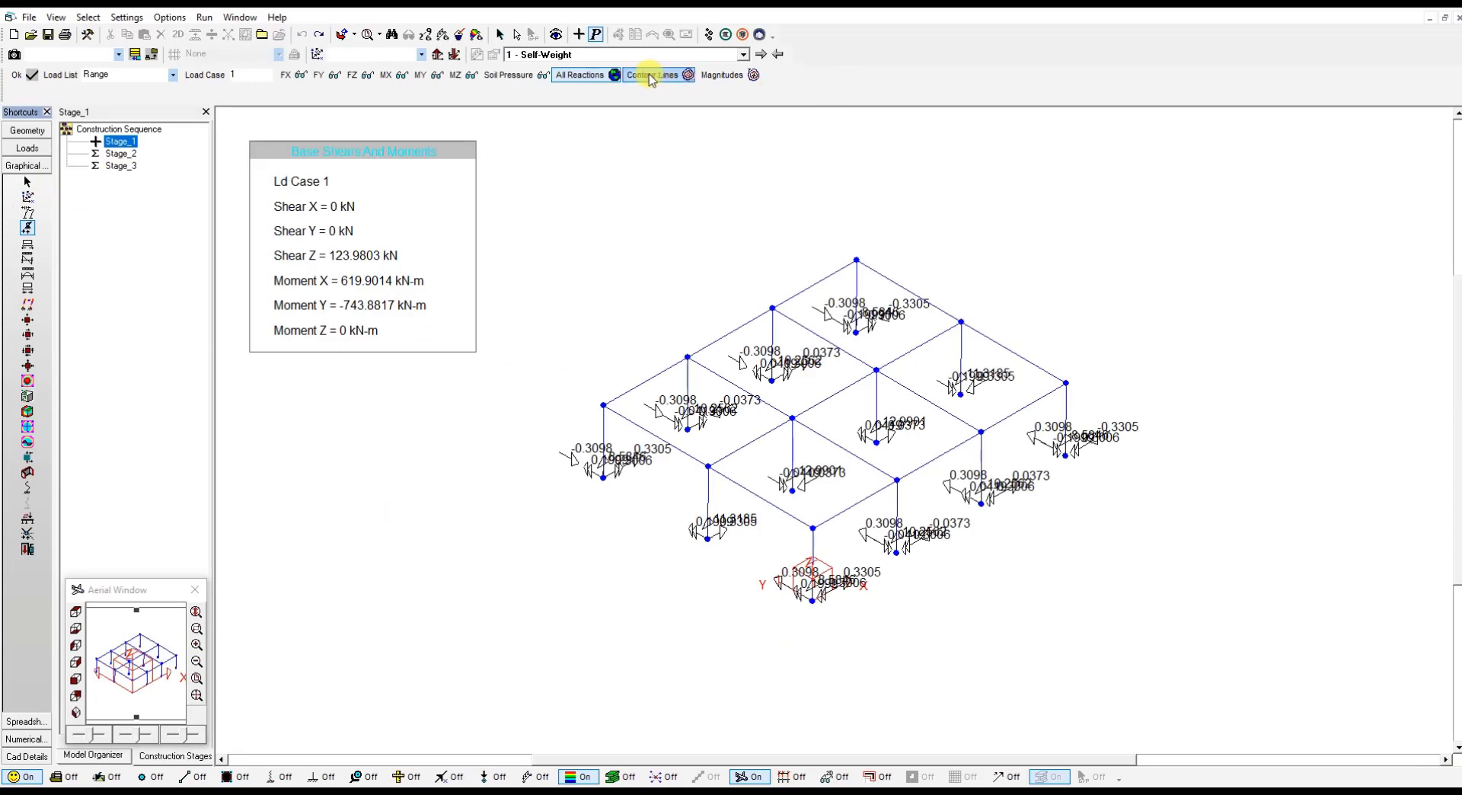
Step: View the FZ reactions of Stage_1 for Dead Load and Live Load, and compare the Live Load reactions in Stage_2 and Stage_3
click(366, 75)
click(760, 54)
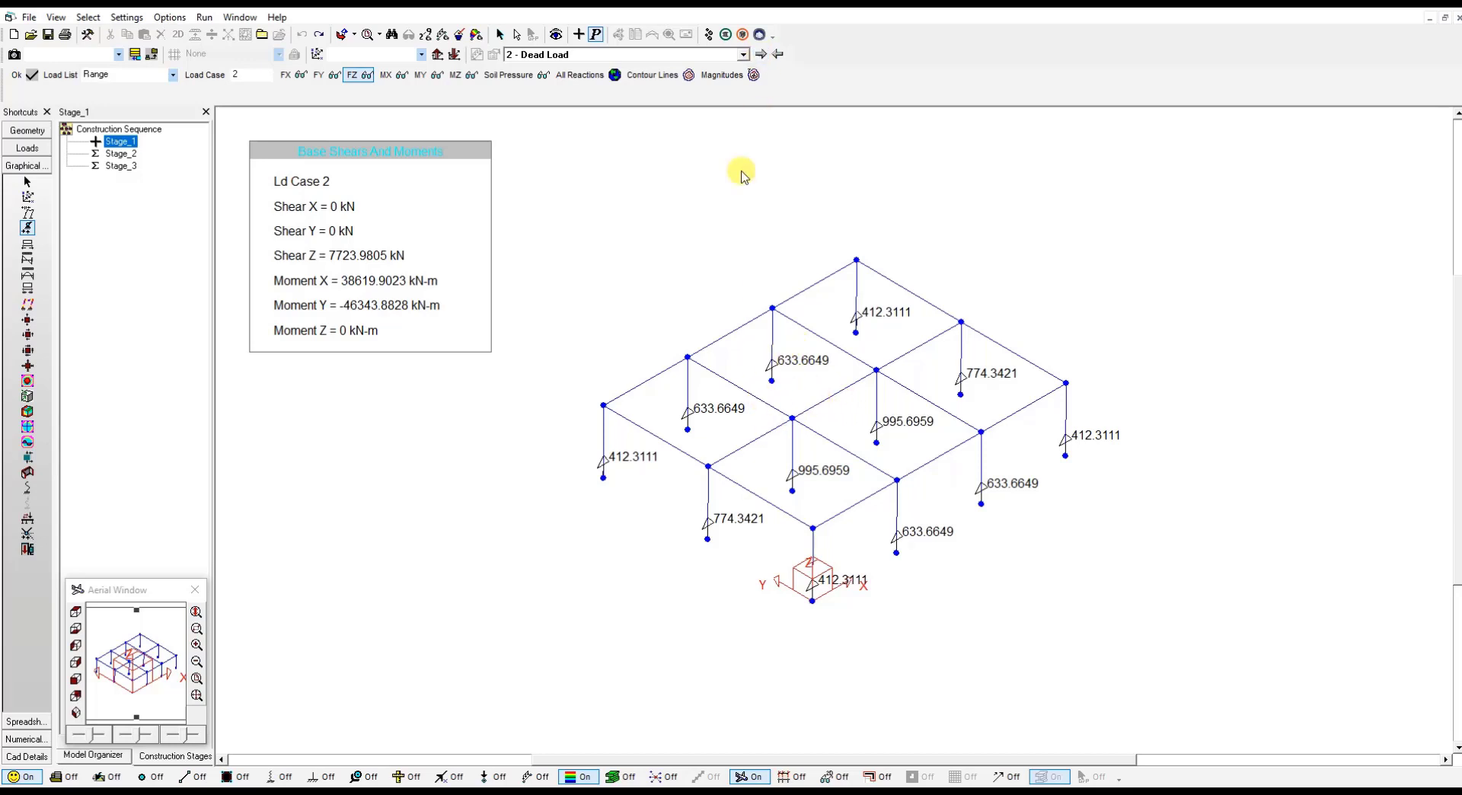
click(761, 54)
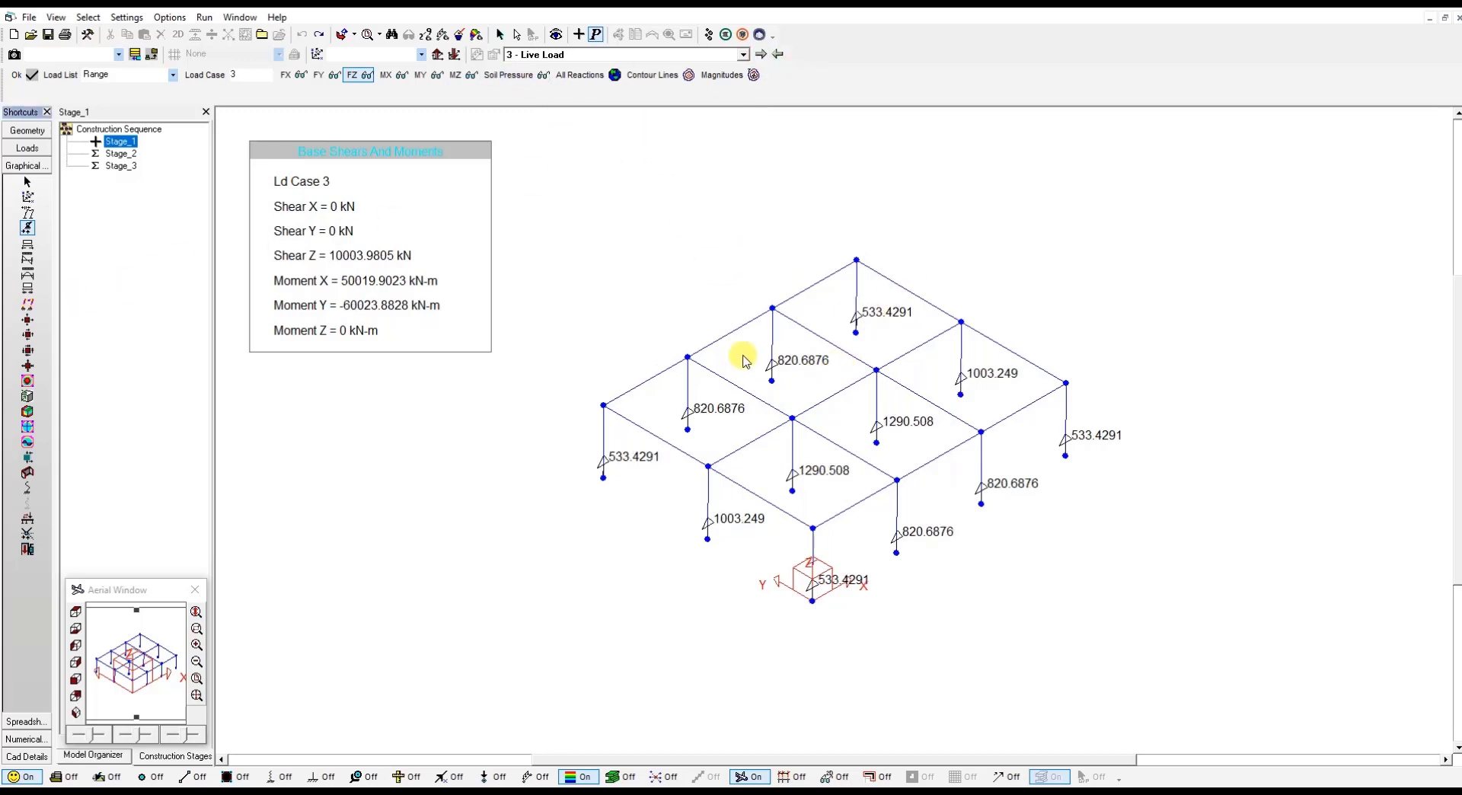
double_click(122, 154)
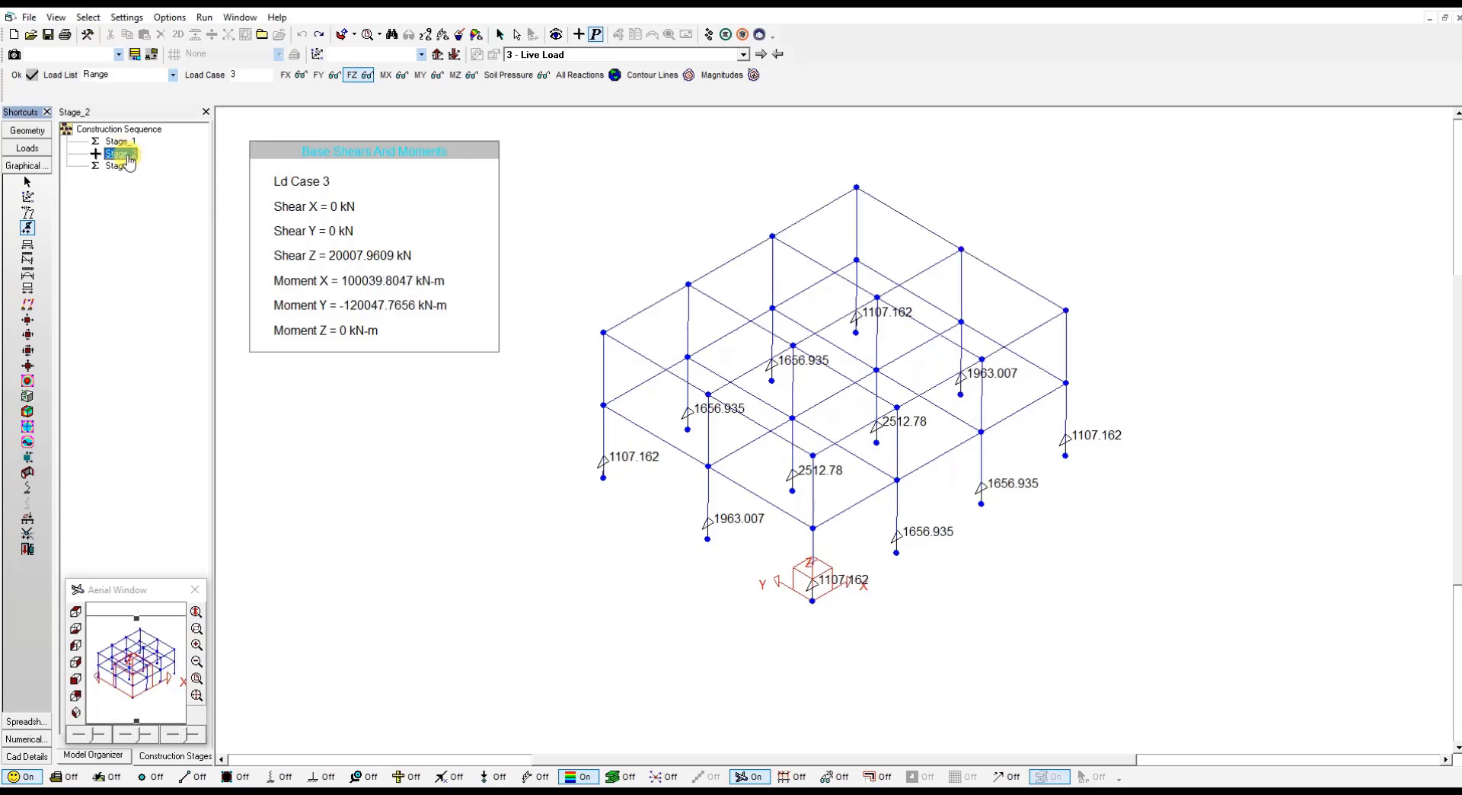
double_click(124, 167)
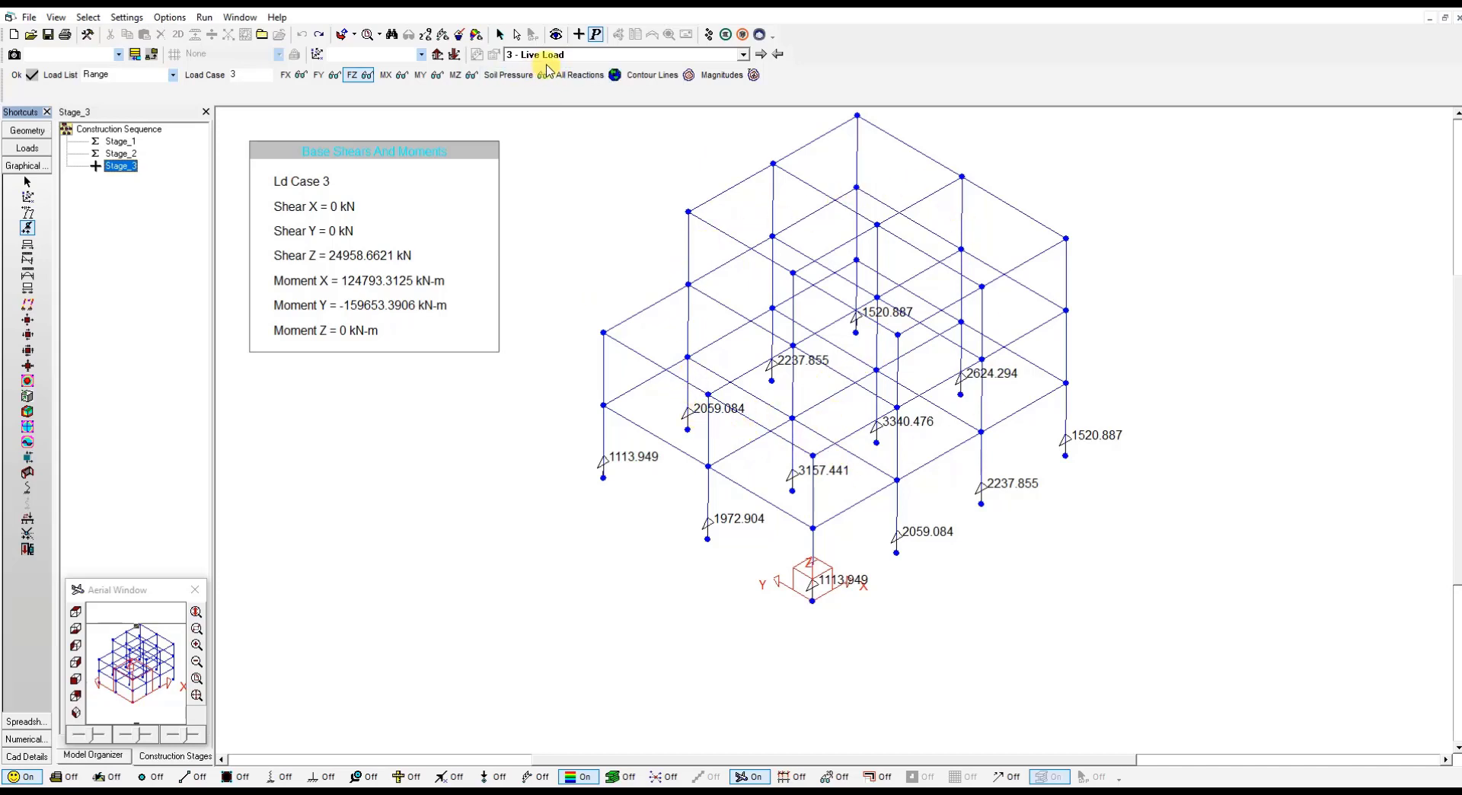
Step: Display the Live Load axial force diagrams with maximum values for Stage_3 and Stage_1
click(27, 244)
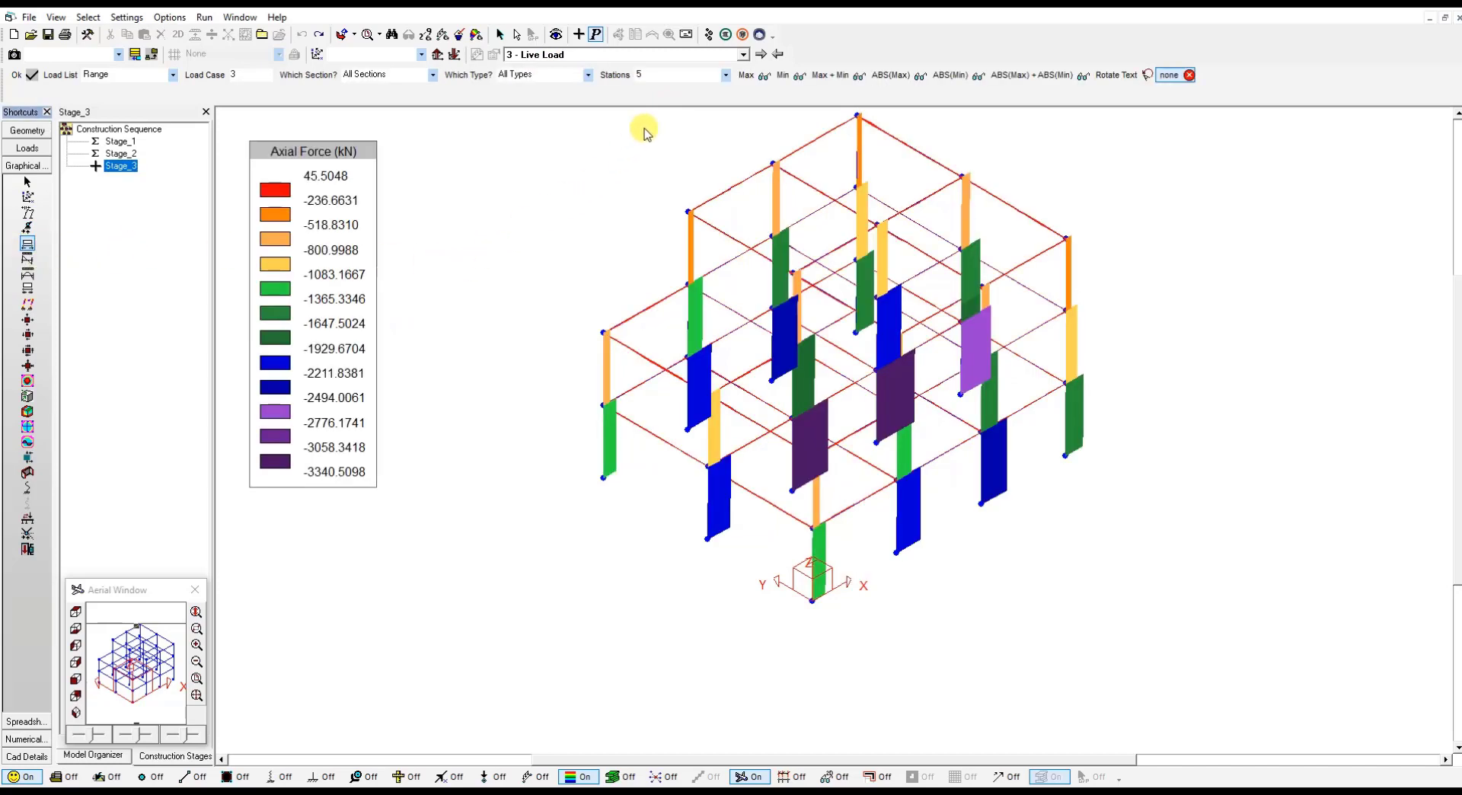
click(763, 74)
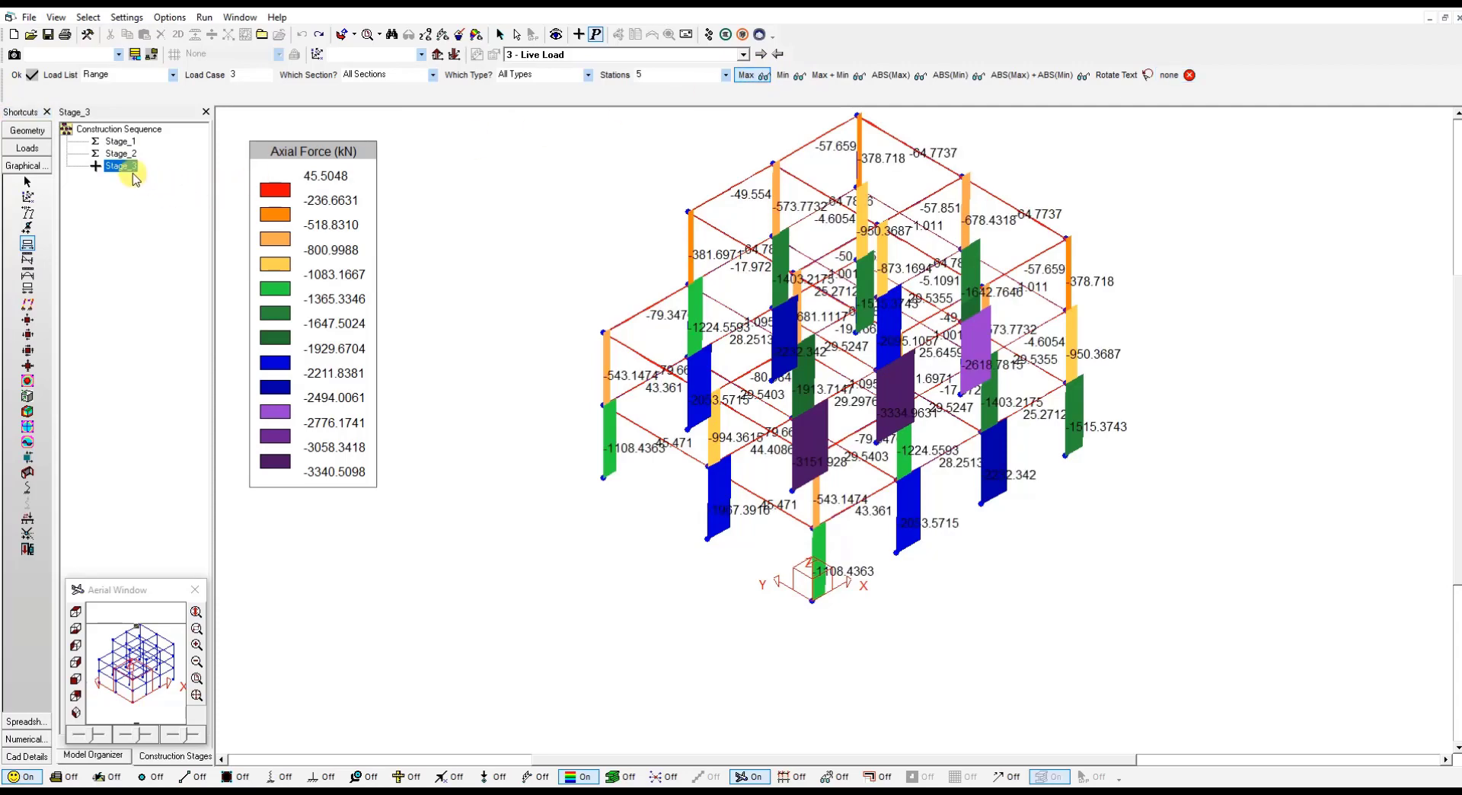
click(118, 143)
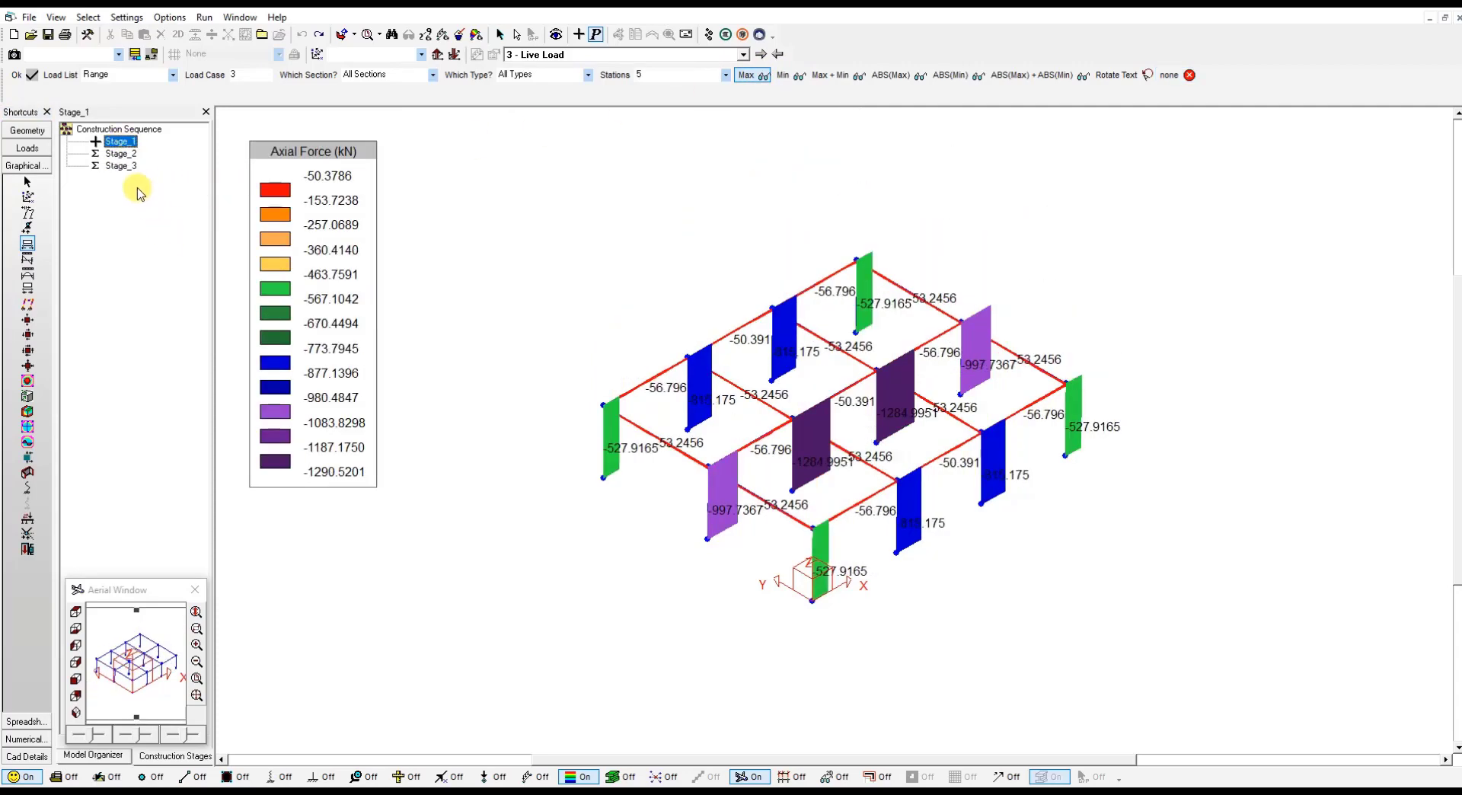
Step: View the Stage_1 Live Load y and z shear diagrams, and the z shear diagram of Stage_3 for Dead Load
click(26, 259)
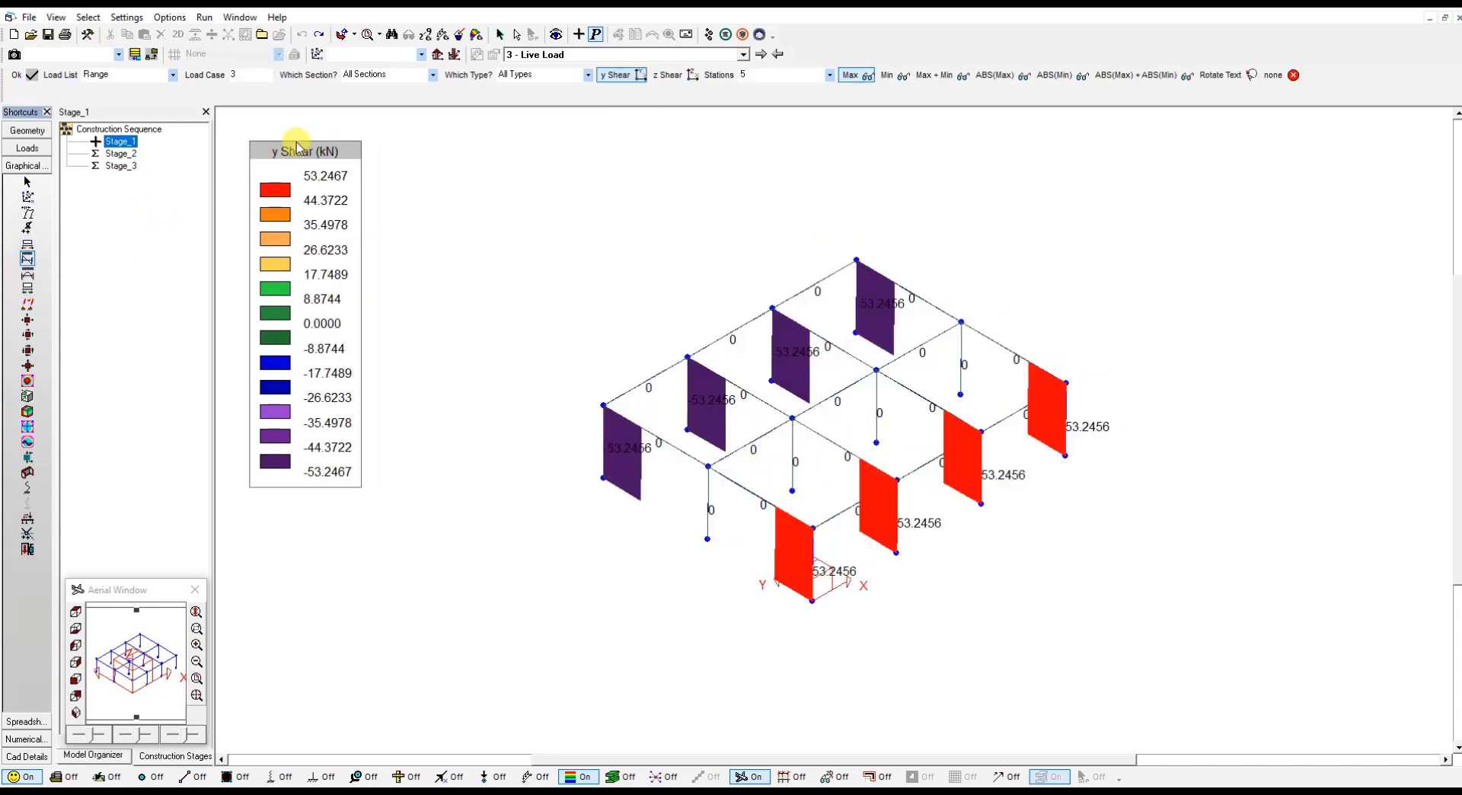
click(667, 75)
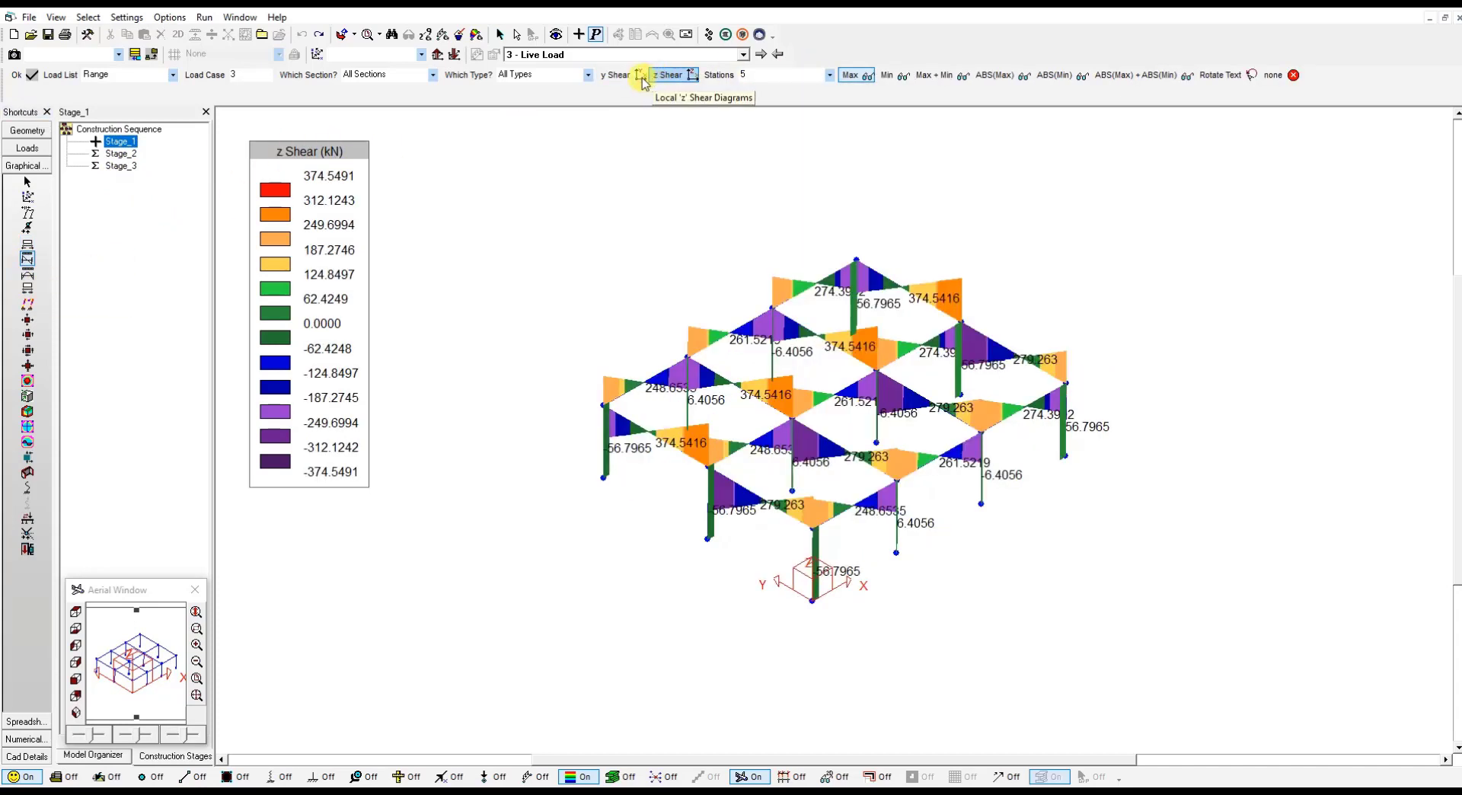
click(118, 166)
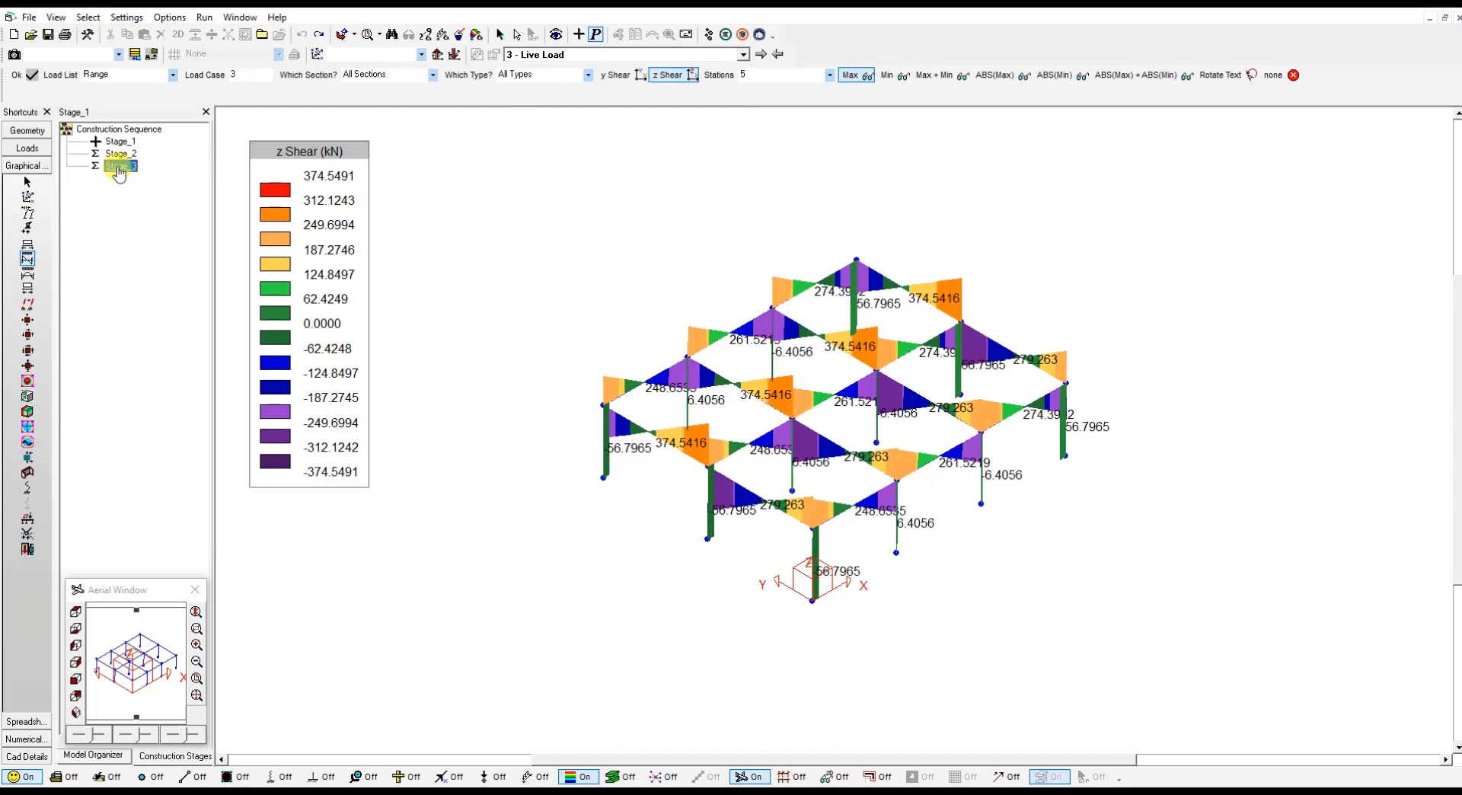
click(777, 54)
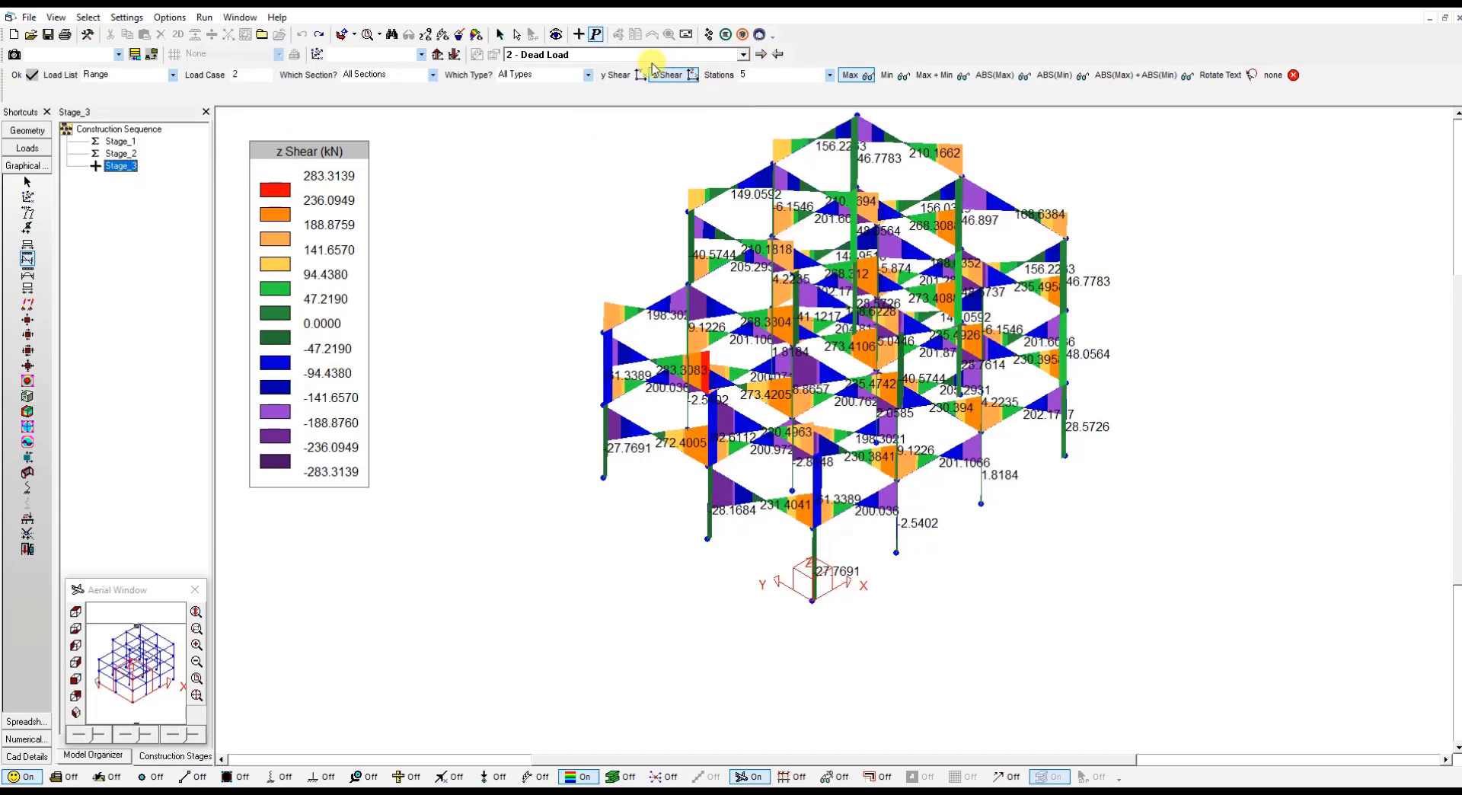
Step: Switch the results to load combination 1SW + 1DL + 1LL and compare the y moment diagrams of Stage_3 and Stage_2
click(578, 35)
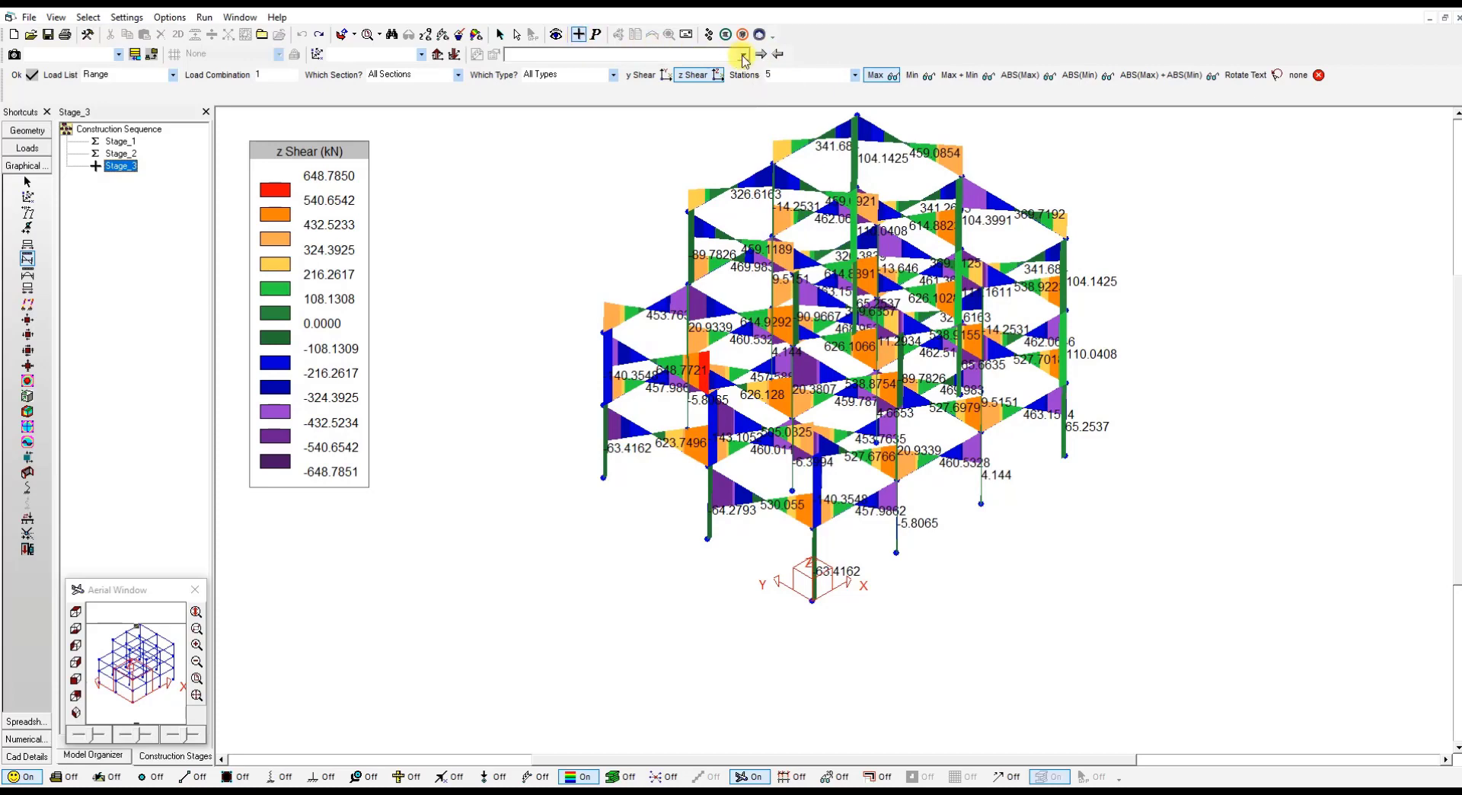
click(742, 54)
click(658, 70)
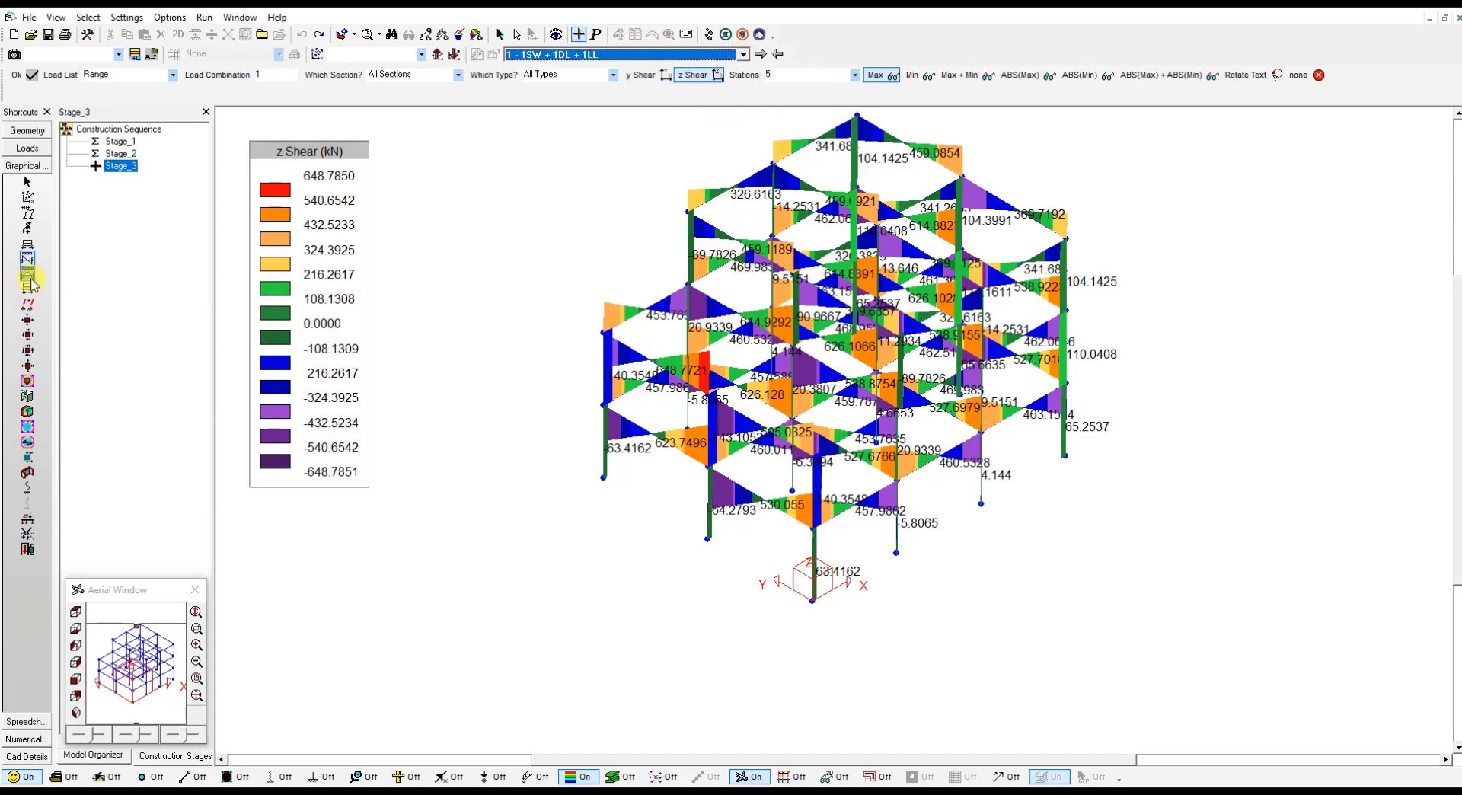
click(27, 272)
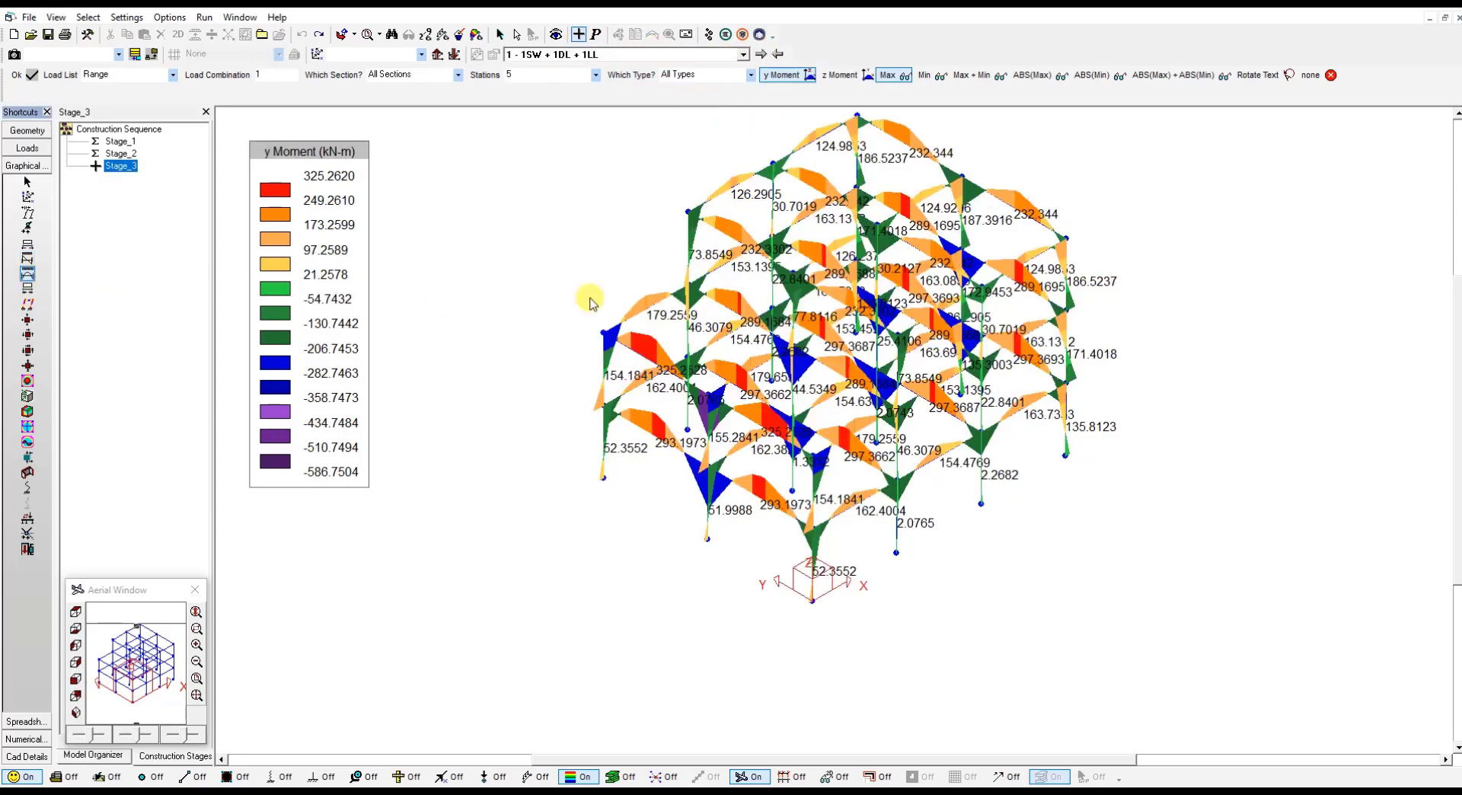
click(120, 153)
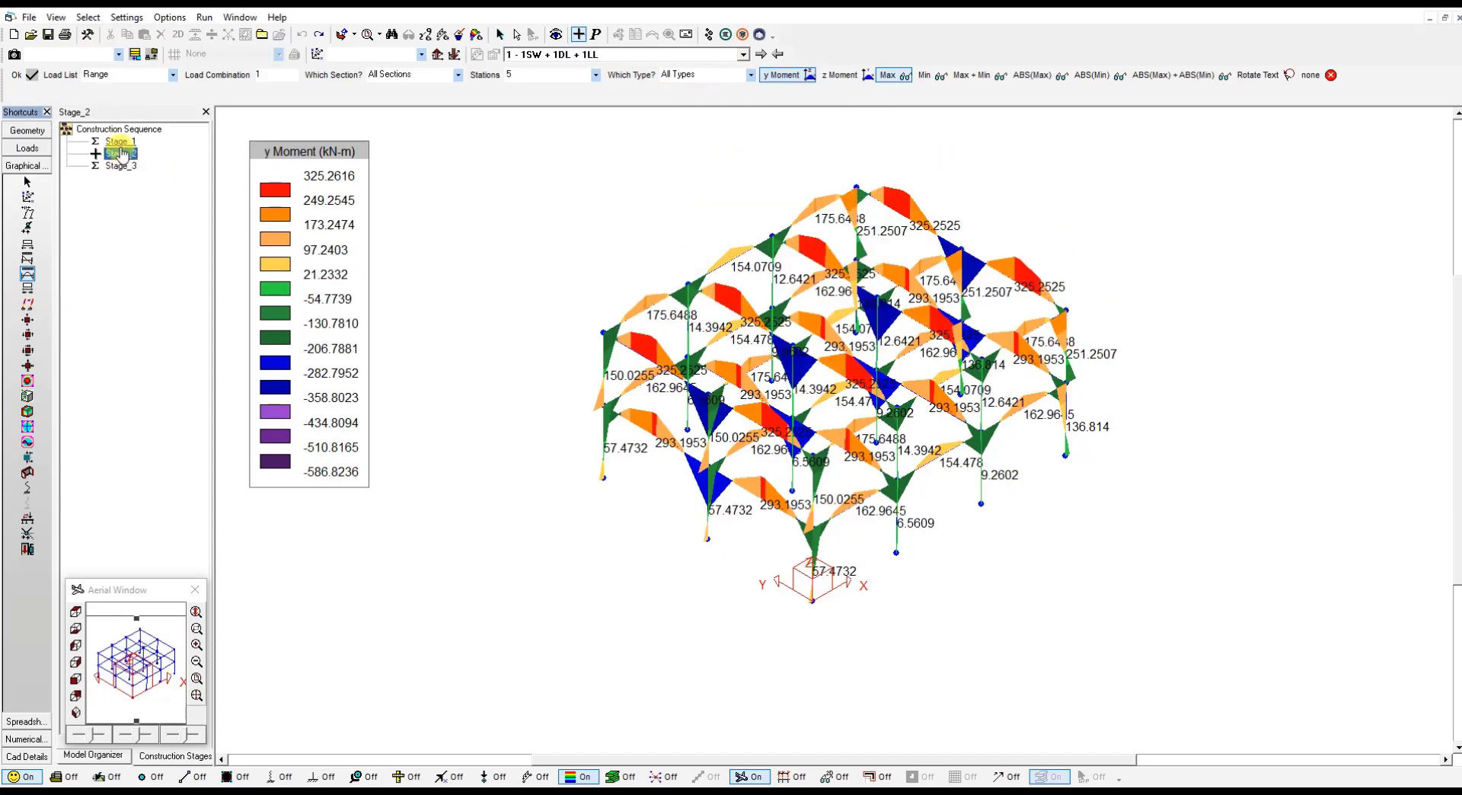
Step: Open the force diagram of column member 58 in Stage_1, inspect its y moment at the 2.25 m station, and close it
double_click(602, 436)
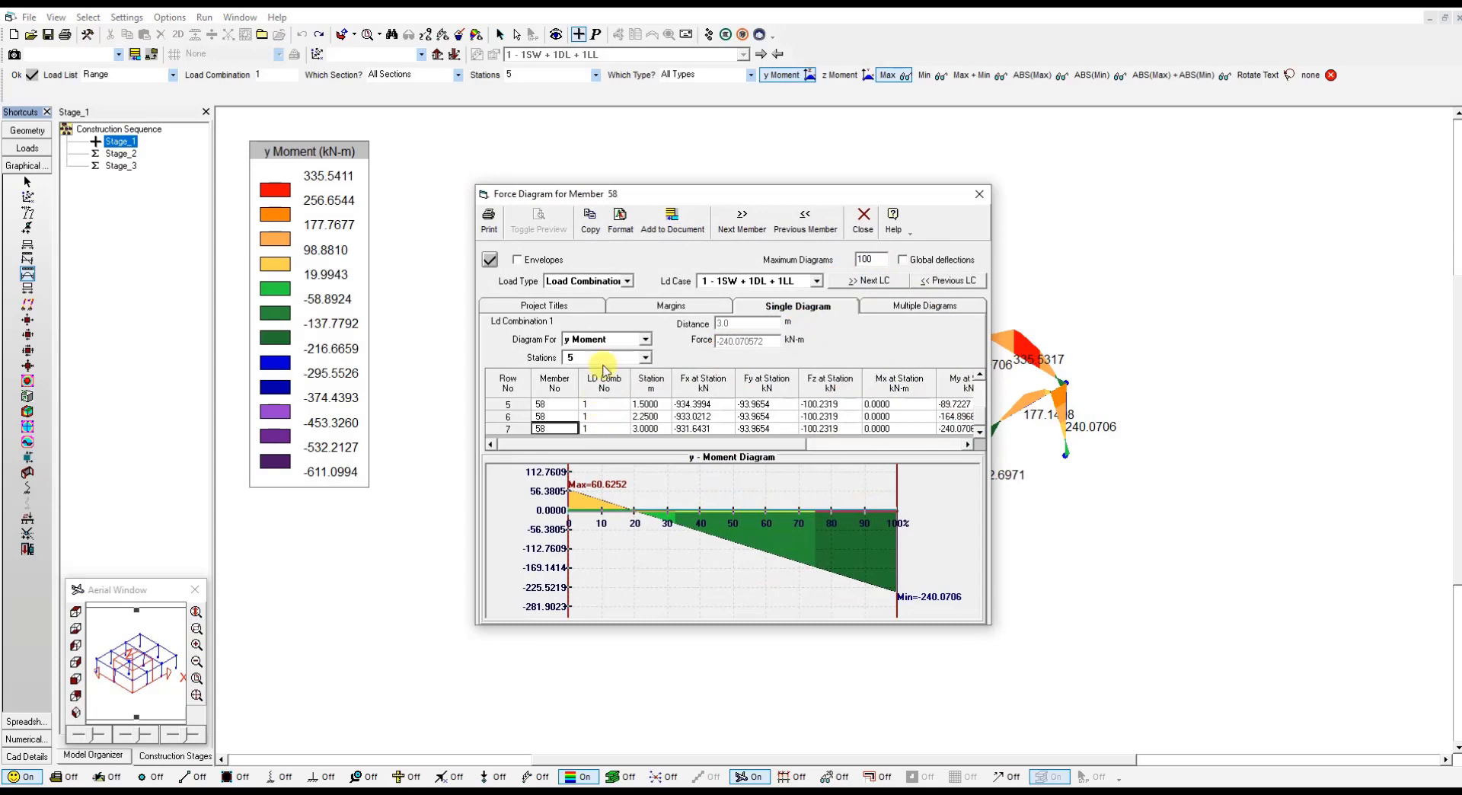
click(645, 340)
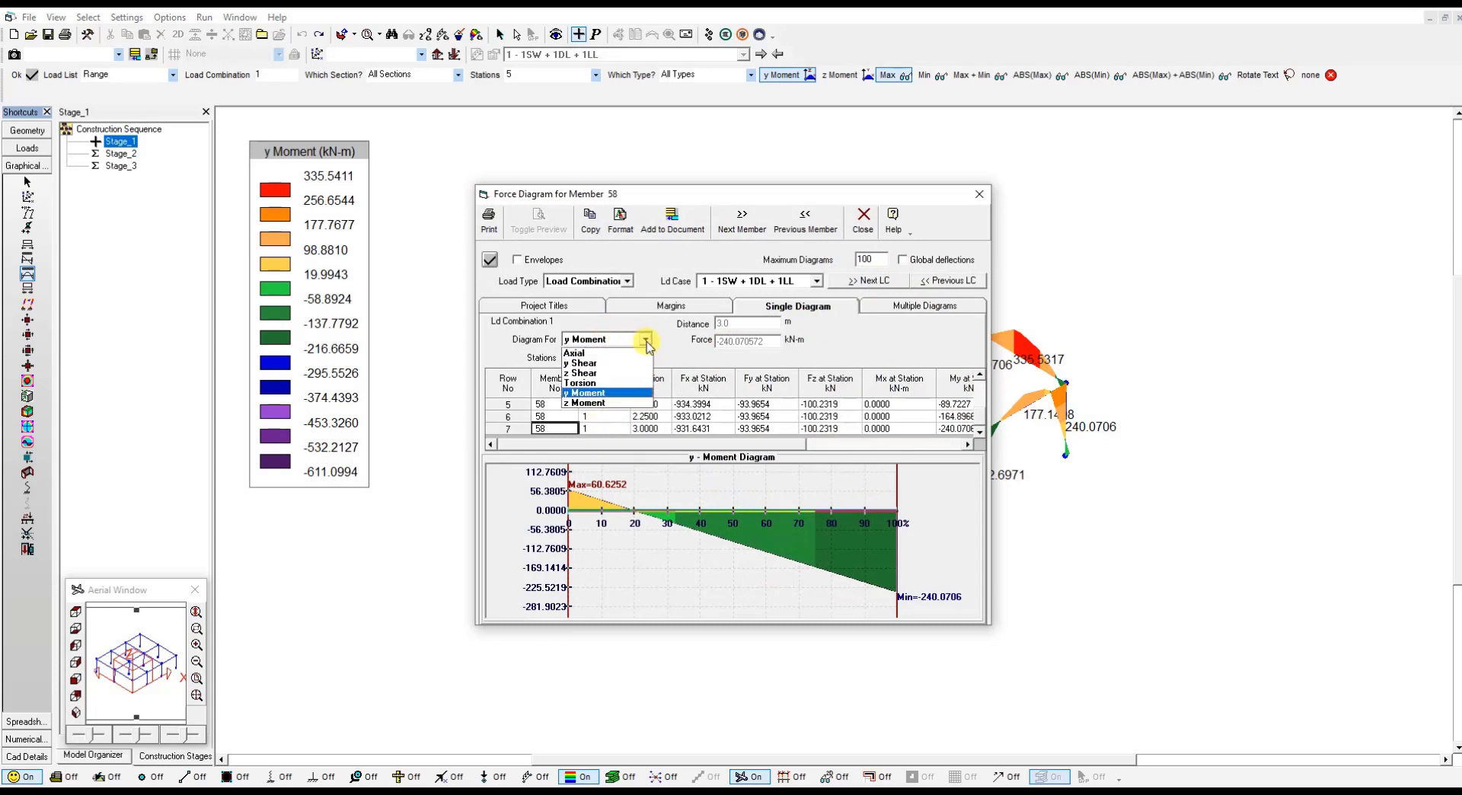
click(646, 341)
click(645, 341)
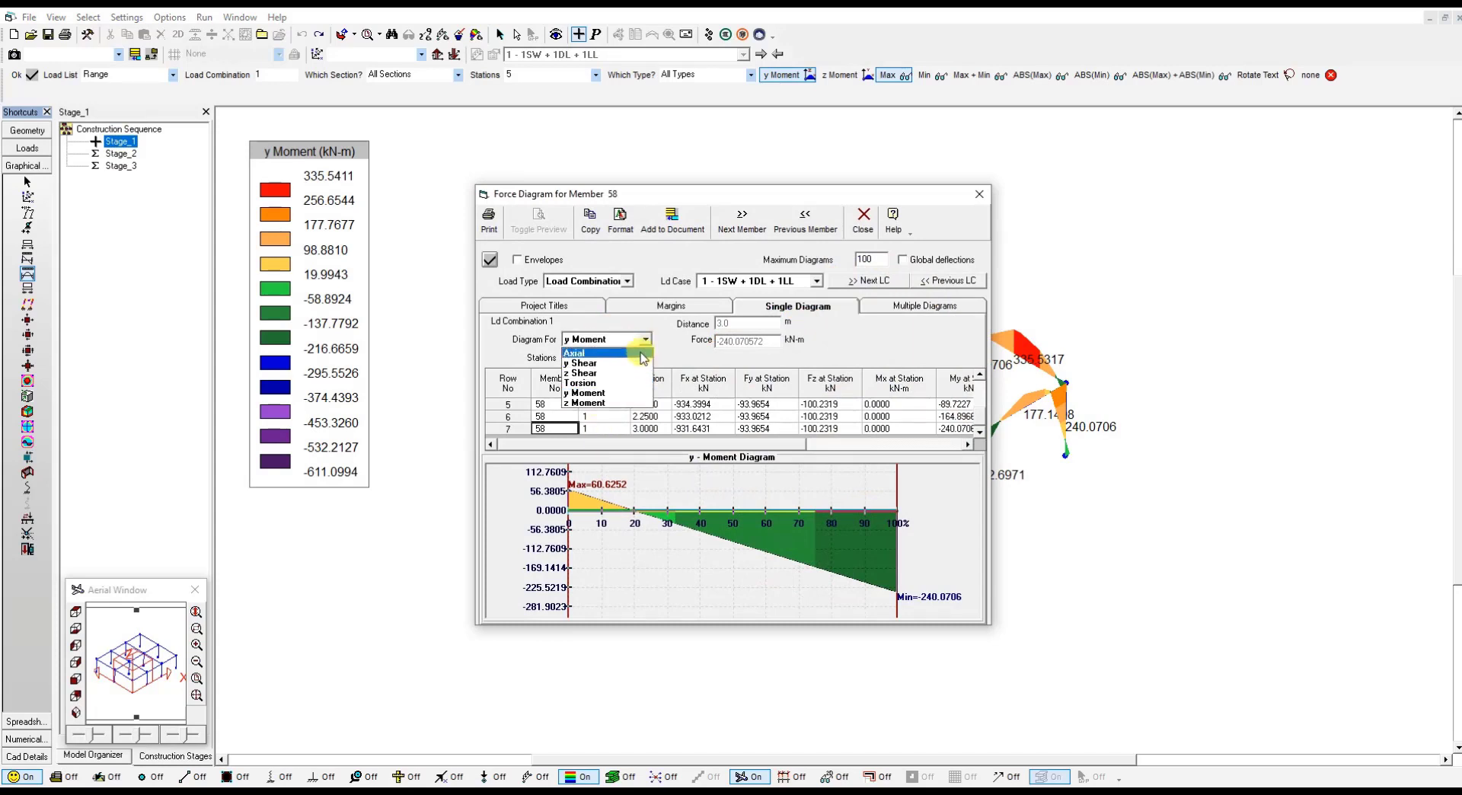
click(645, 343)
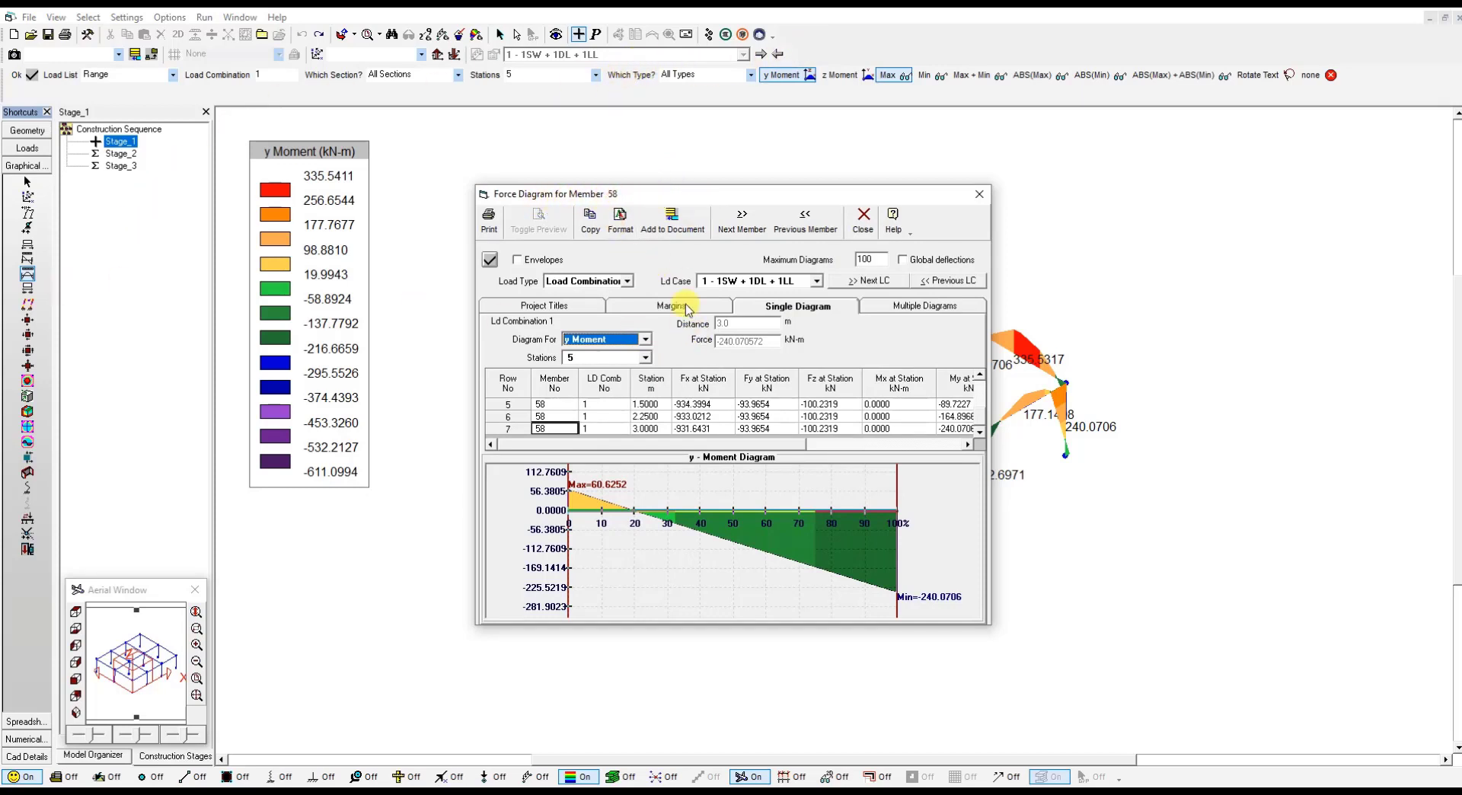
click(733, 482)
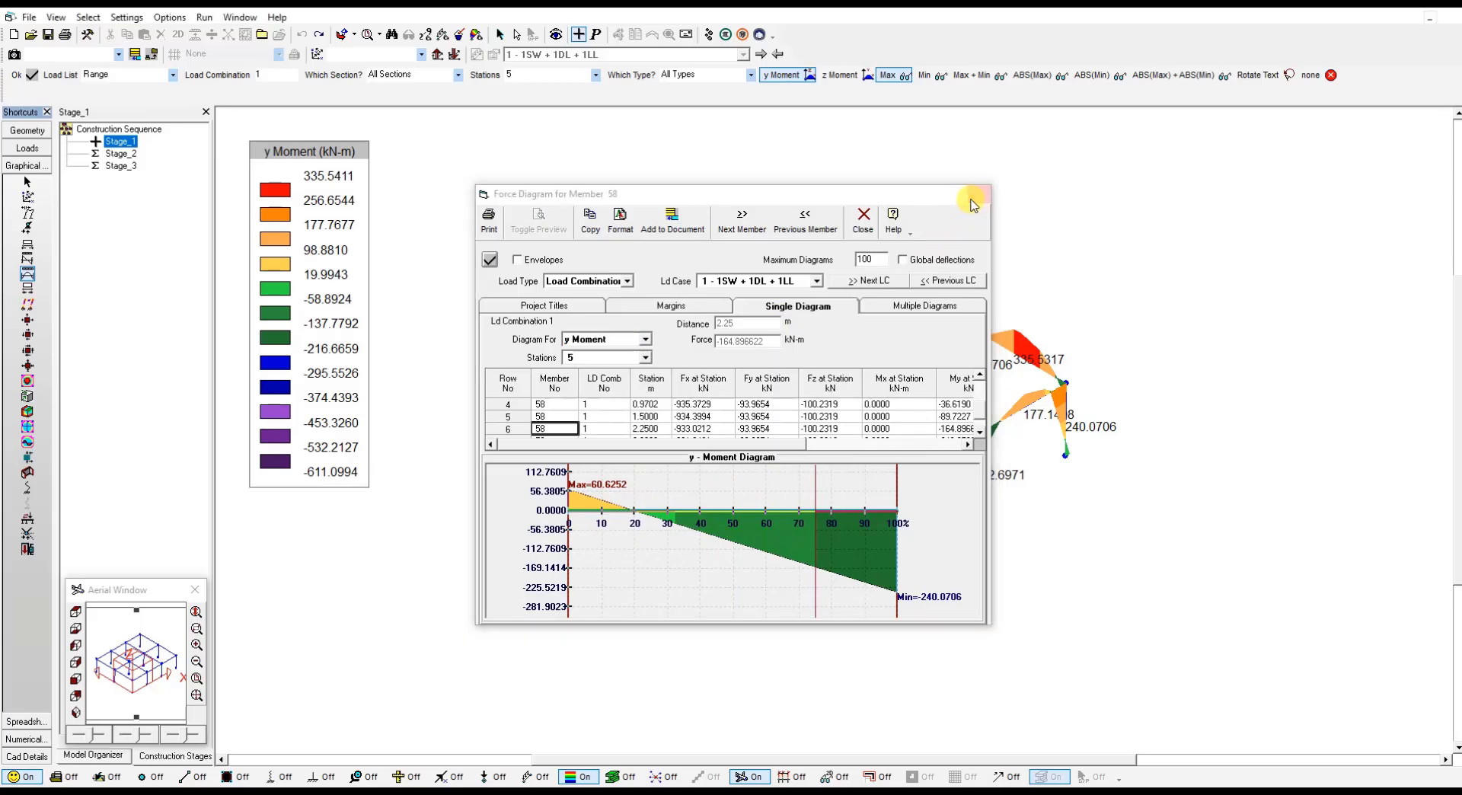
click(979, 193)
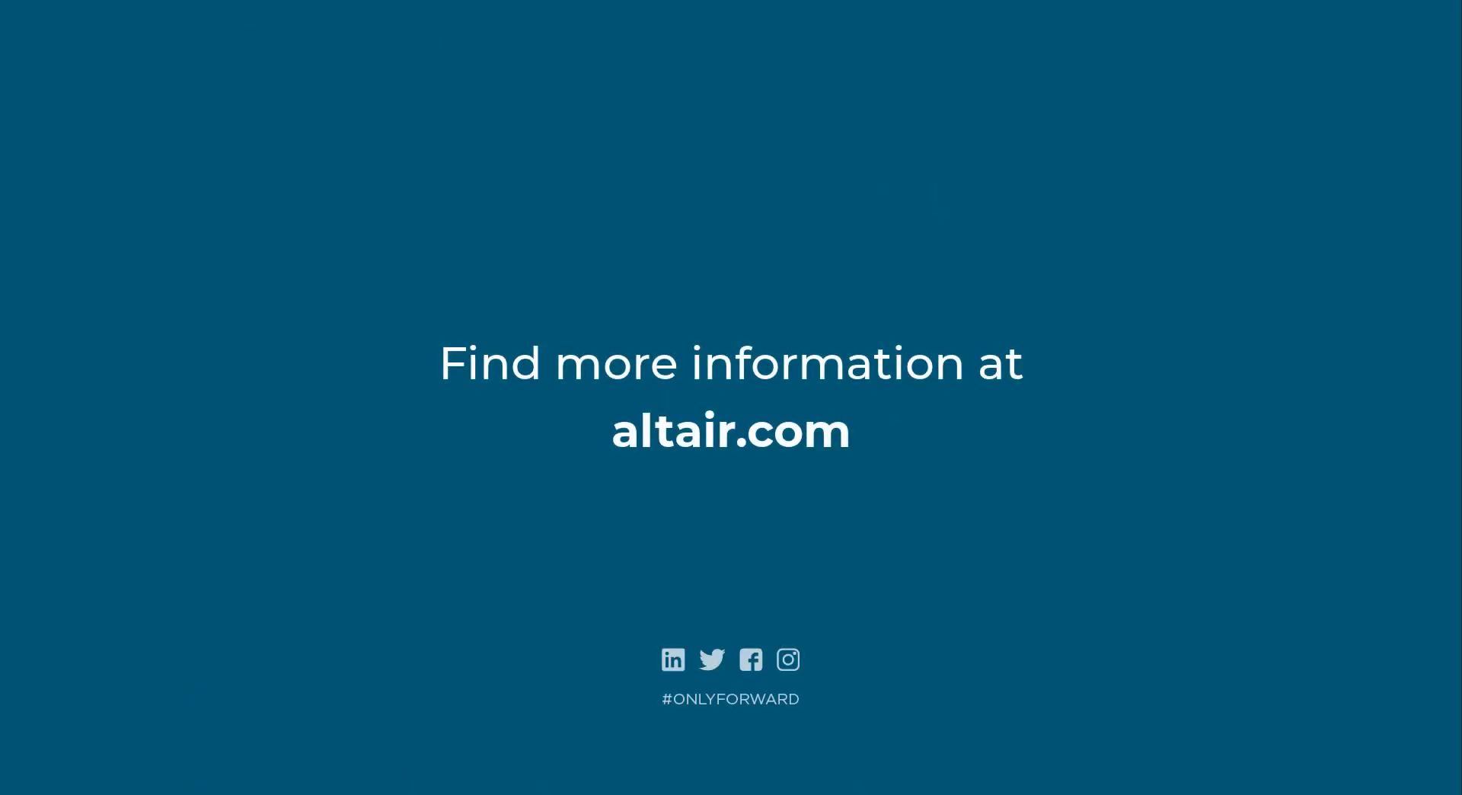